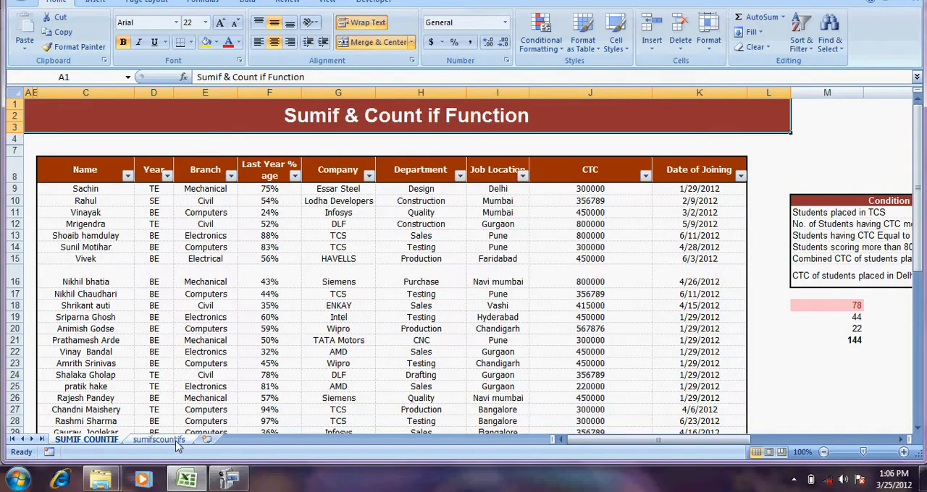
Look over the sumifscountifs sheet, and return to the student data on the SUMIF COUNTIF sheet
click(176, 443)
click(348, 119)
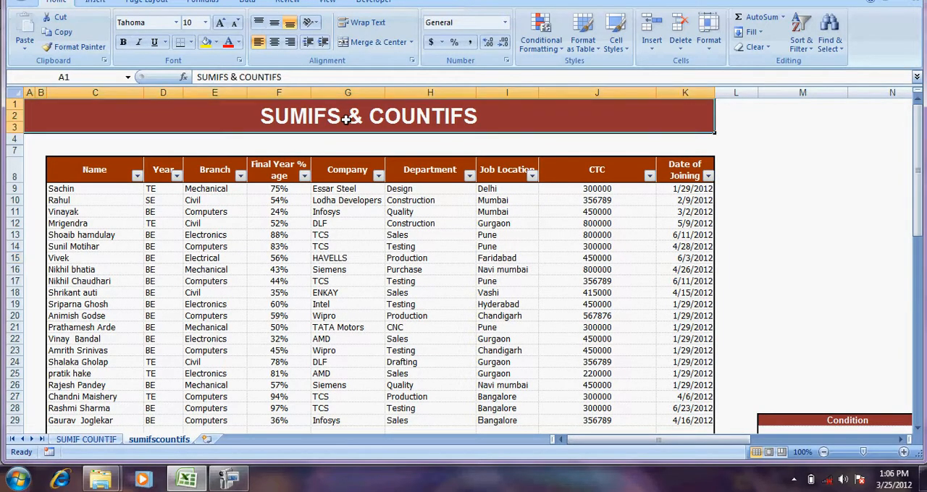
drag(436, 0, 436, 1)
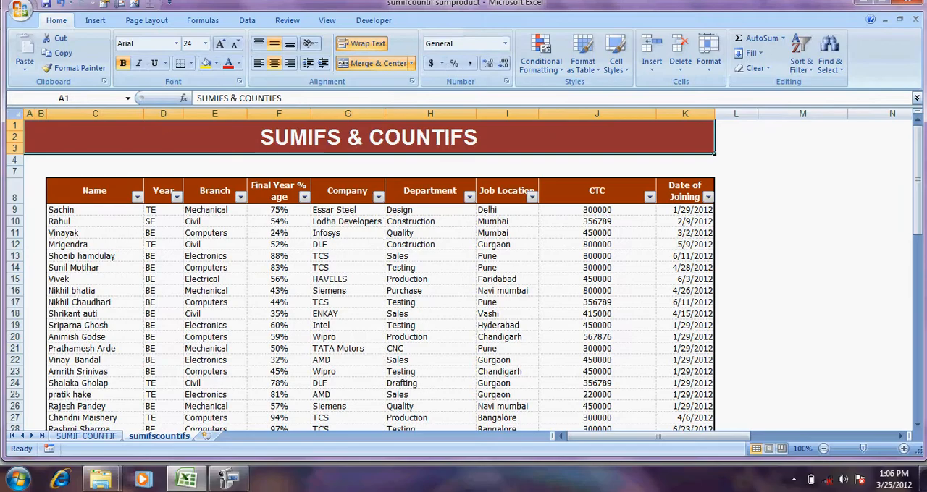
click(459, 171)
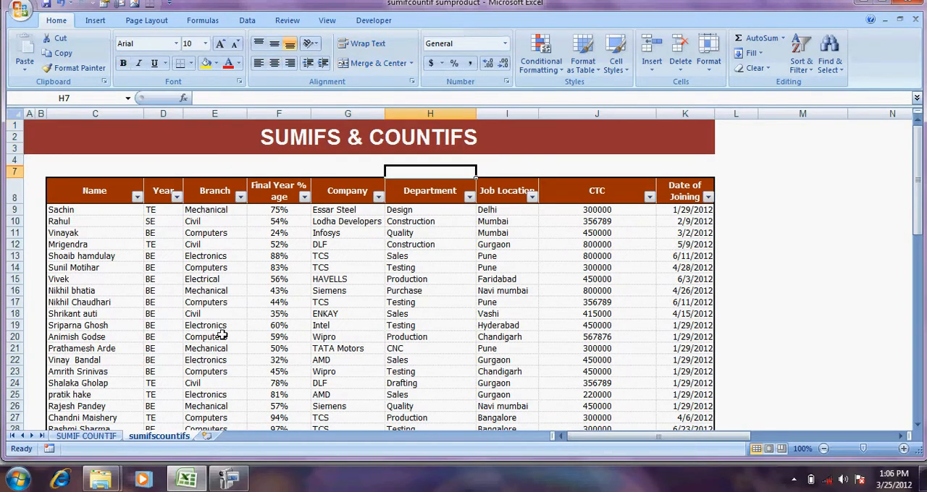
click(86, 437)
click(266, 280)
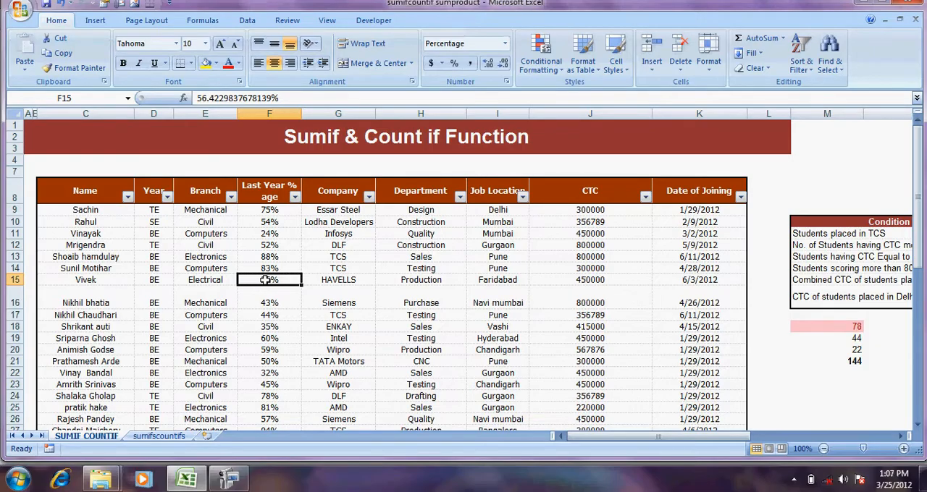
Examine the Condition, Value and formula table beside the student data on the SUMIF COUNTIF sheet
key(Right)
key(Right)
key(Right)
key(Right)
key(Right)
key(Right)
key(Right)
key(Right)
key(Right)
key(Right)
key(Right)
key(Right)
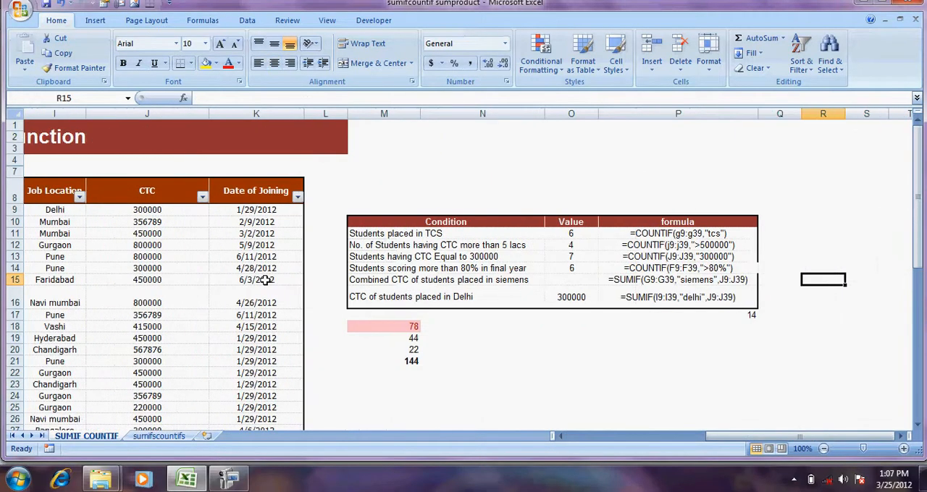
key(Left)
key(Left)
key(Left)
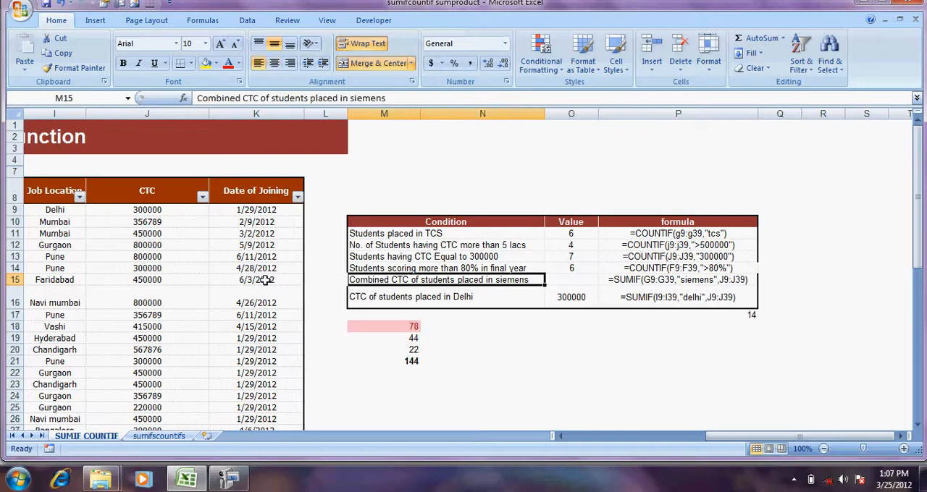
Review the student table's headers in row 8 one by one, from Name through Date of Joining
key(Home)
key(Up)
key(Up)
key(Up)
key(Right)
key(Right)
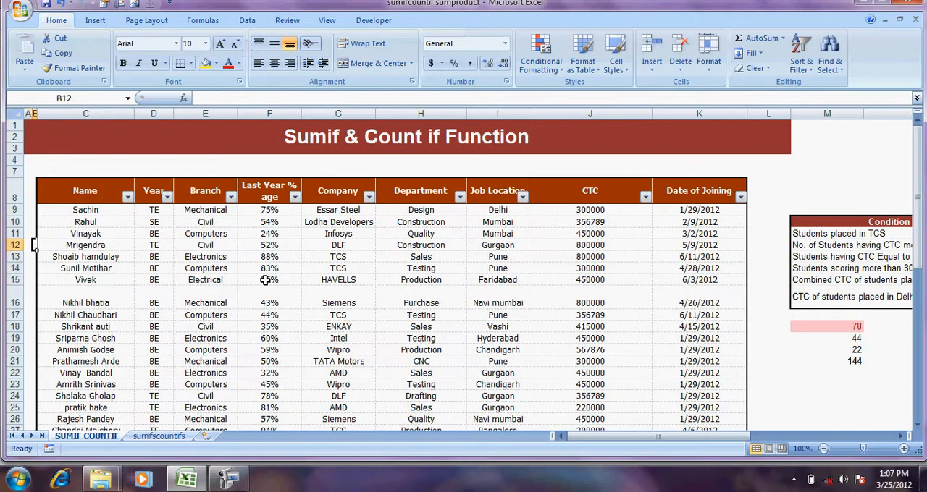
key(Up)
key(Up)
key(Up)
key(Up)
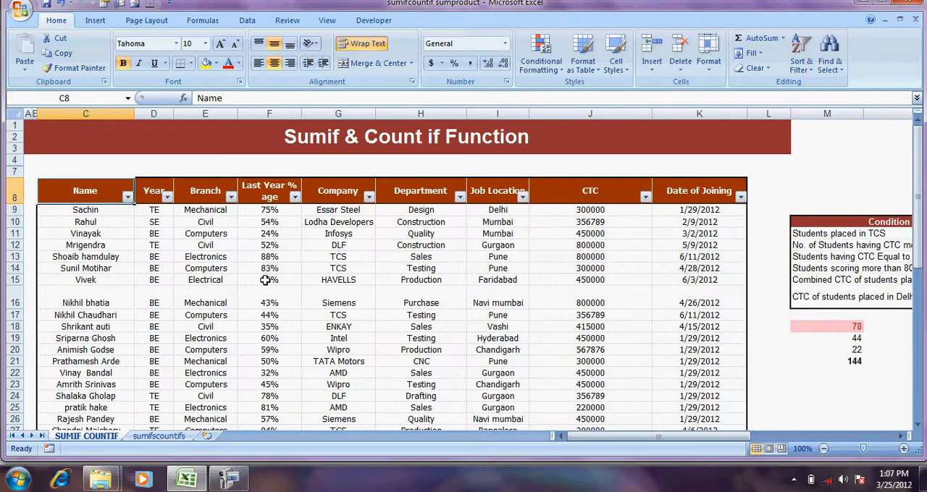
key(Right)
key(Right)
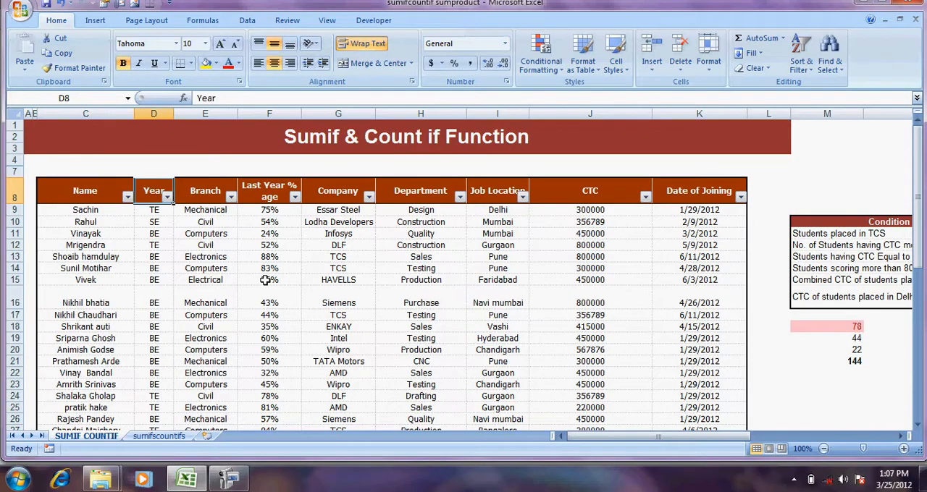
key(Right)
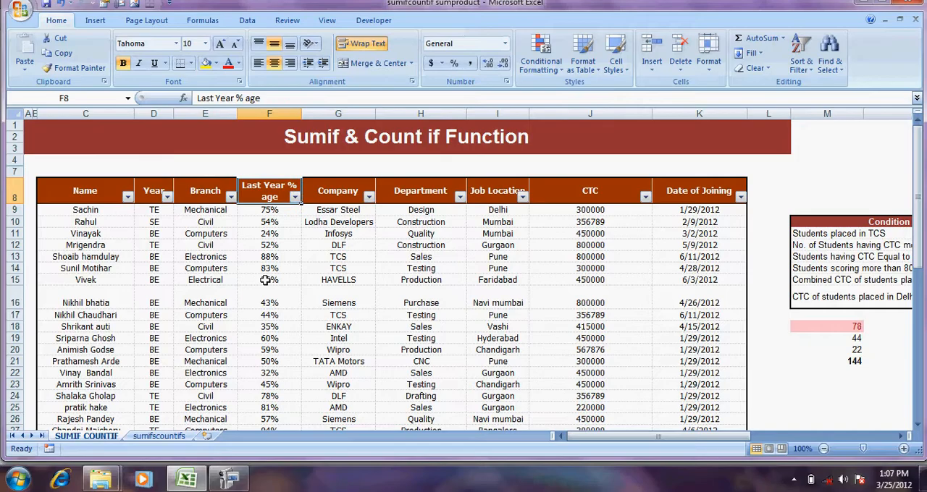
key(Right)
key(Right)
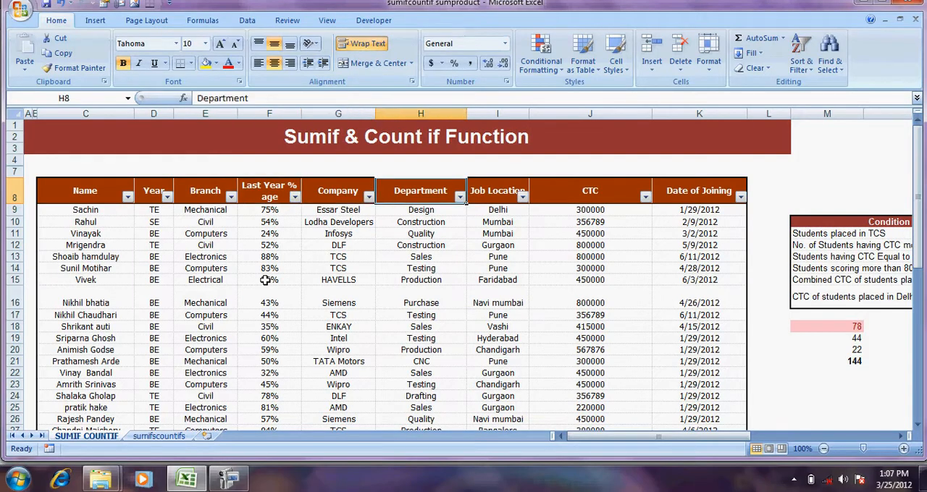
key(Right)
key(Right)
key(Right)
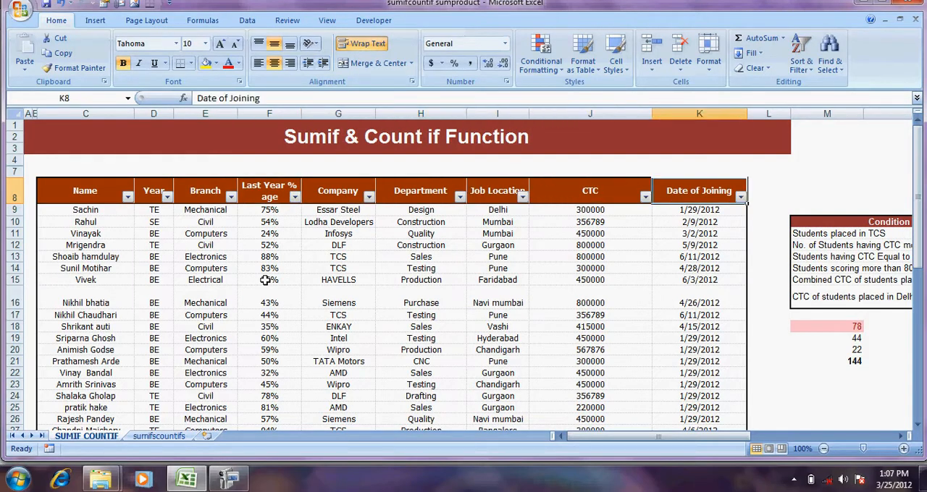
Go back to the Name header and look through the student entries in the Name column
key(Left)
key(Left)
key(Left)
key(Left)
key(Left)
key(Left)
key(Left)
key(Left)
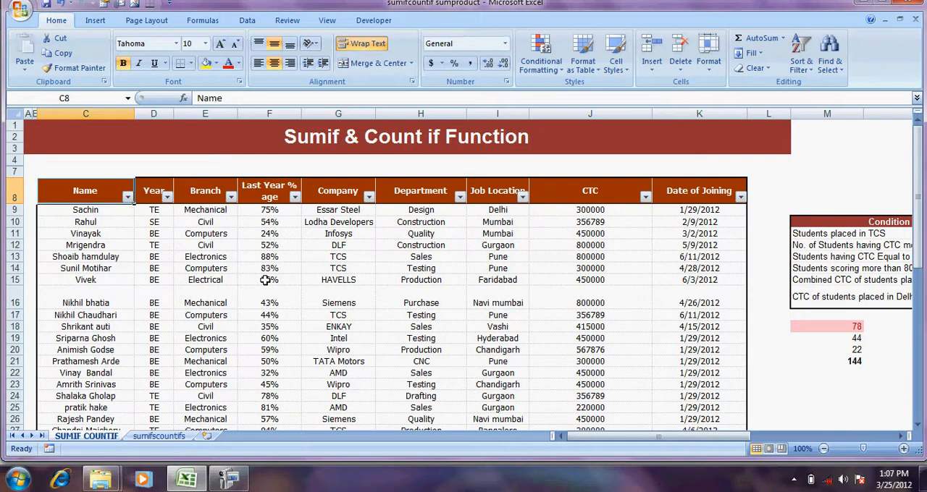
key(Down)
key(Down)
key(Down)
key(Down)
key(Down)
key(Down)
key(Down)
key(Down)
key(Down)
key(Down)
key(Down)
key(Down)
key(Down)
key(Down)
key(Down)
key(Down)
key(Down)
key(Down)
key(Down)
key(Down)
key(Down)
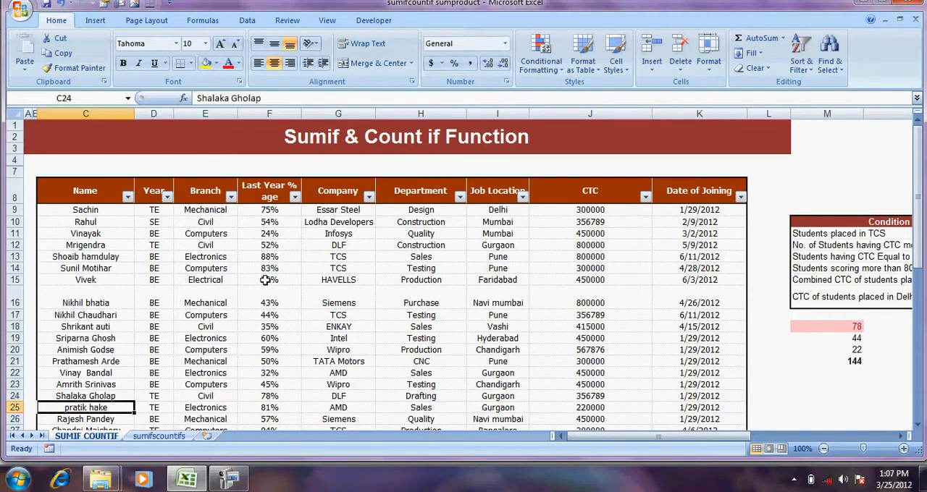
key(Down)
key(Down)
key(Down)
key(Down)
key(Down)
key(Up)
key(Up)
key(Up)
key(Up)
key(Up)
key(Up)
key(Up)
key(Up)
key(Up)
key(Up)
key(Up)
key(Up)
key(Up)
key(Up)
key(Up)
key(Up)
key(Up)
key(Up)
key(Up)
key(Up)
key(Down)
key(Down)
key(Down)
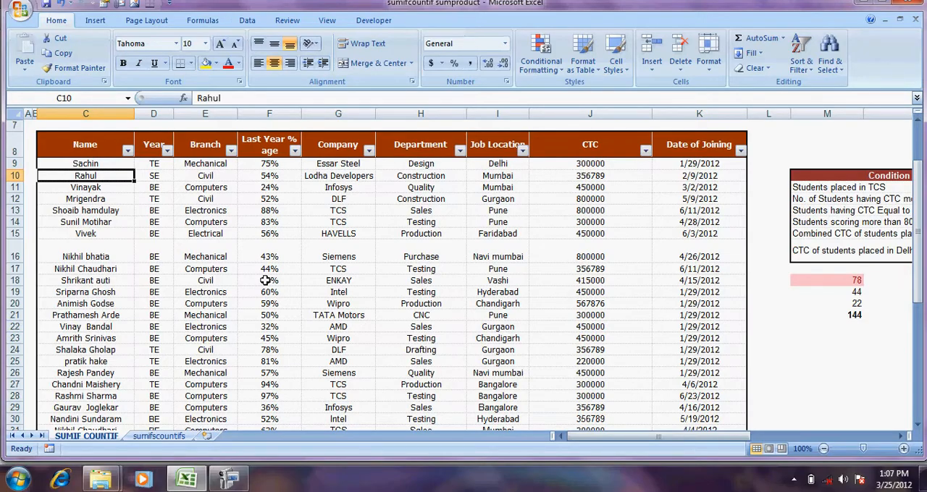
Examine the Year column's SE, TE and BE entries against the students they belong to
key(Right)
key(Up)
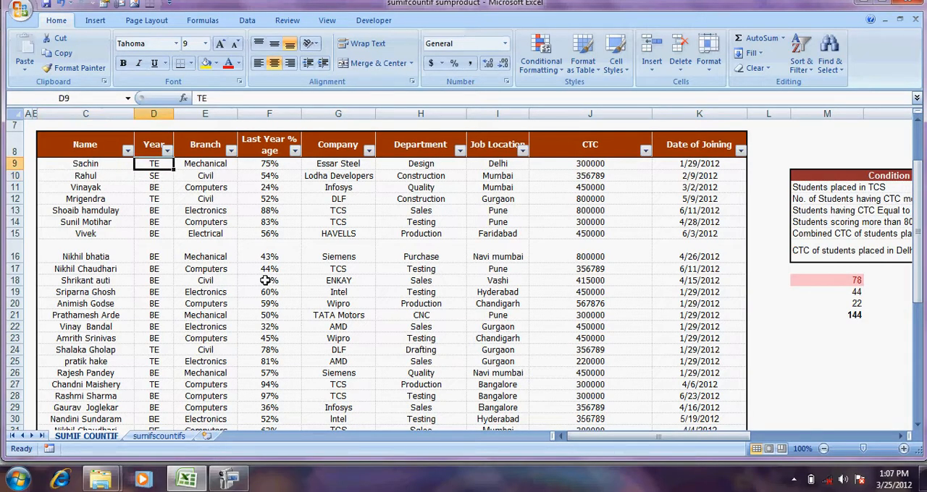
key(Down)
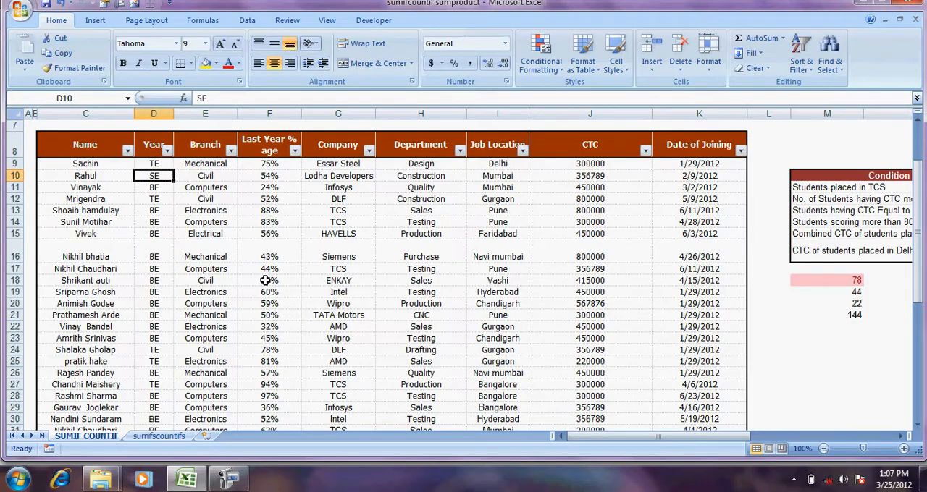
key(Down)
key(Down)
key(Down)
key(Down)
key(Down)
key(Down)
key(Down)
key(Down)
key(Down)
key(Down)
key(Down)
key(Down)
key(Down)
key(Down)
key(Down)
key(Down)
key(Down)
key(Down)
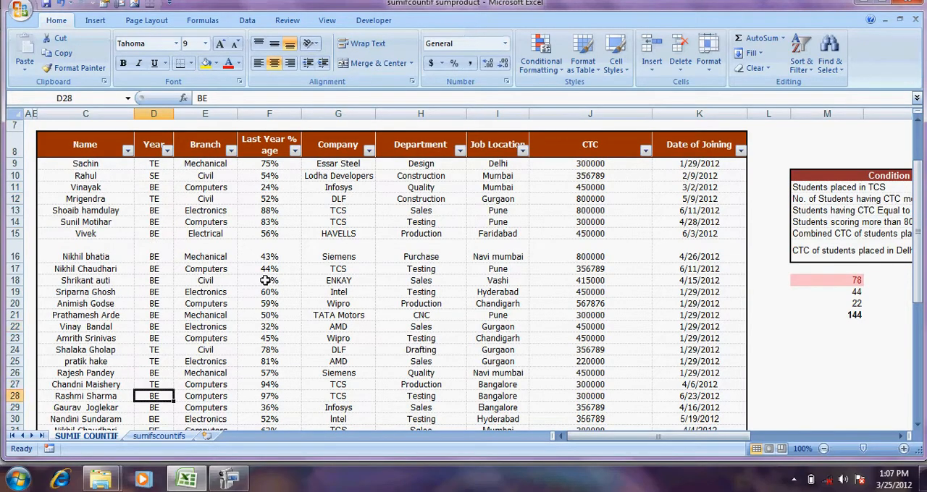
key(Up)
key(Up)
key(Up)
key(Up)
key(Up)
key(Up)
key(Up)
key(Up)
key(Up)
key(Up)
key(Up)
key(Up)
key(Up)
key(Up)
key(Down)
key(Down)
key(Down)
key(Down)
key(Down)
key(Down)
key(Down)
key(Down)
key(Down)
key(Down)
key(Down)
key(Down)
key(Left)
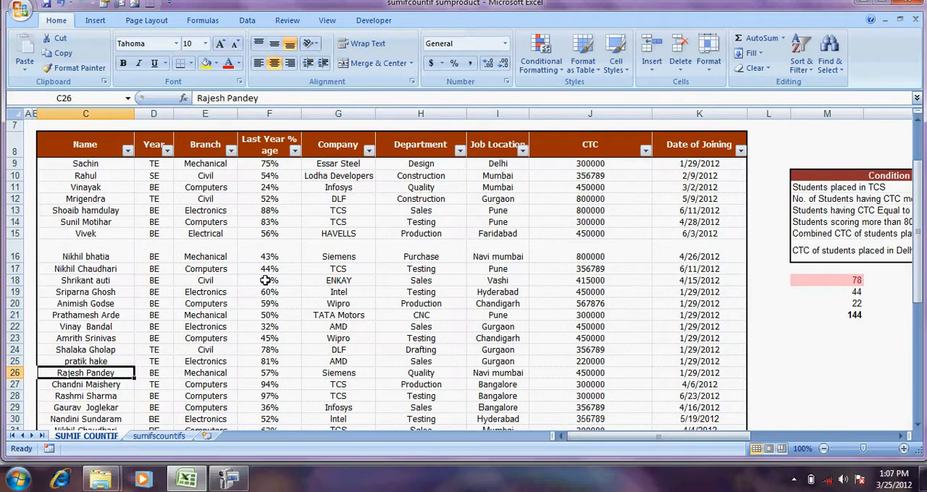
key(Right)
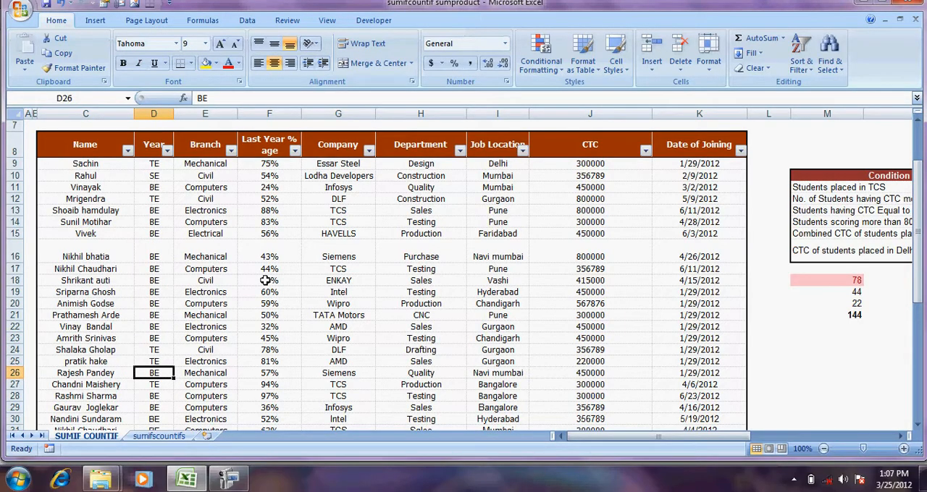
Examine the Branch column's entries, and read the name, year and branch of the student in row 22
key(Right)
key(Up)
key(Up)
key(Up)
key(Up)
key(Up)
key(Up)
key(Up)
key(Up)
key(Up)
key(Up)
key(Up)
key(Up)
key(Up)
key(Up)
key(Up)
key(Up)
key(Up)
key(Down)
key(Down)
key(Down)
key(Down)
key(Down)
key(Down)
key(Down)
key(Down)
key(Down)
key(Down)
key(Down)
key(Down)
key(Down)
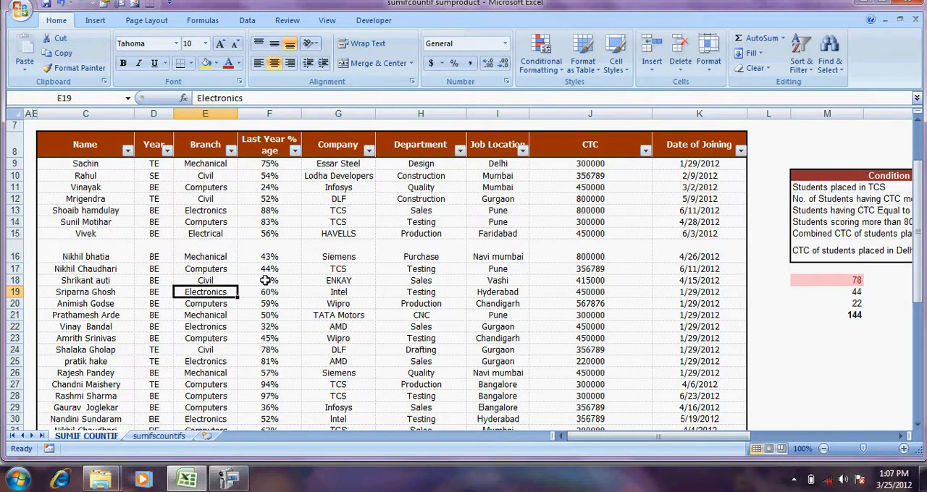
key(Left)
key(Left)
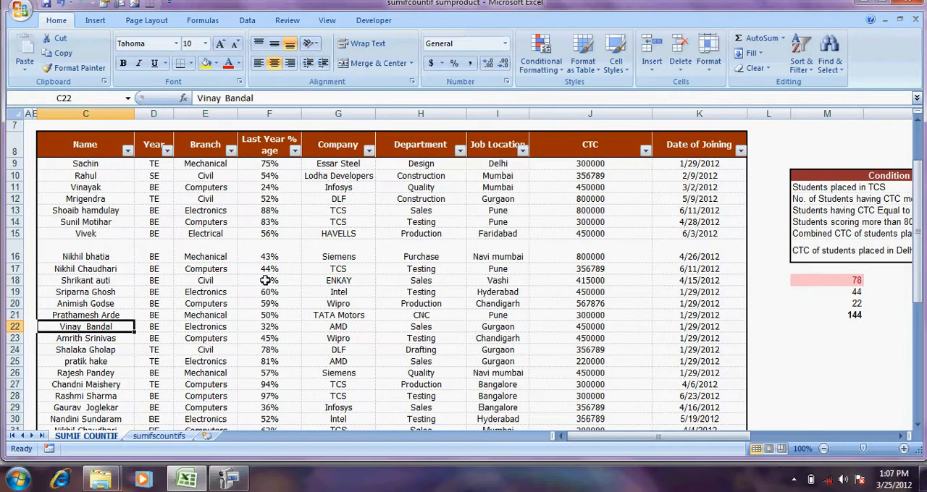
key(Right)
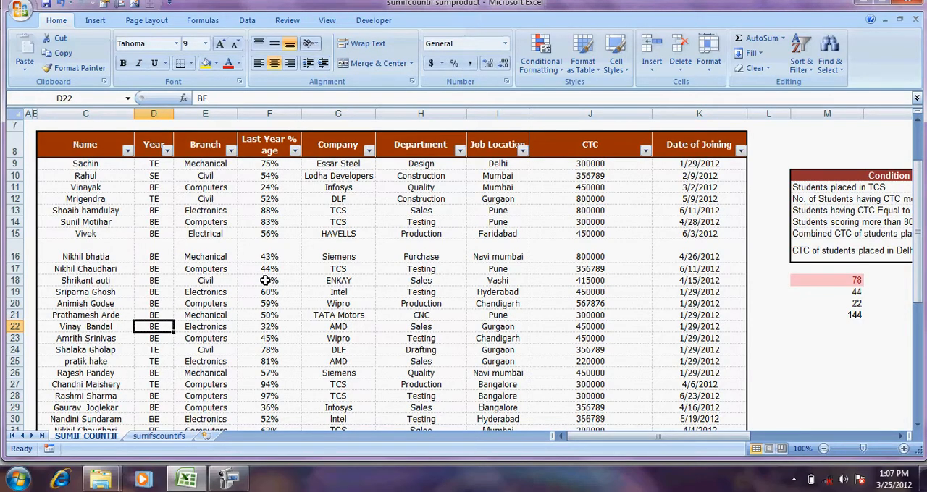
key(Right)
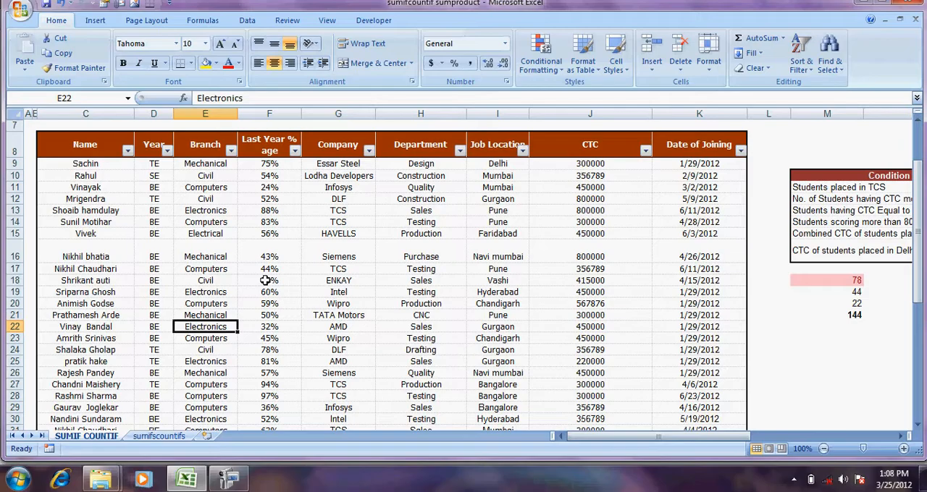
Look through the percentages in the Last Year % age column down to the end of the table and back
key(Right)
key(Up)
key(Up)
key(Up)
key(Down)
key(Down)
key(Down)
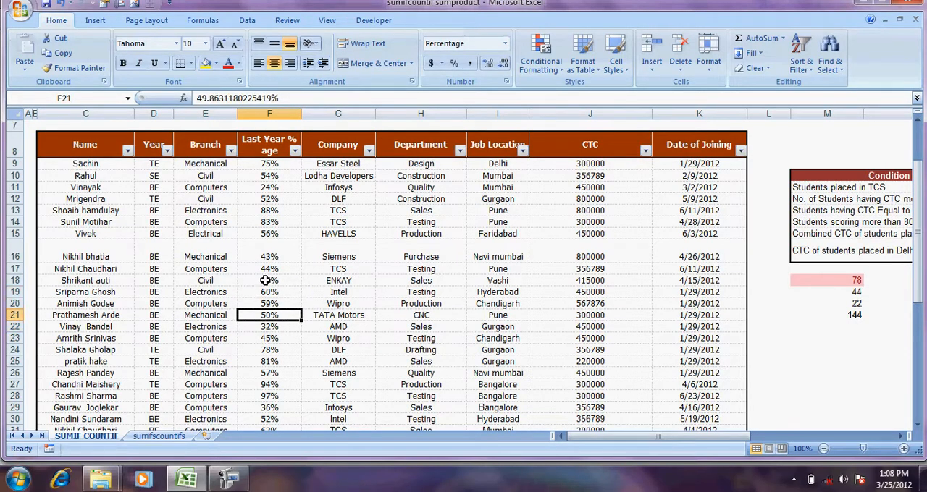
key(Up)
key(Up)
key(Up)
key(Up)
key(Up)
key(Up)
key(Up)
key(Up)
key(Up)
key(Up)
key(Up)
key(Up)
key(Down)
key(Down)
key(Down)
key(Down)
key(Down)
key(Down)
key(Down)
key(Down)
key(Down)
key(Down)
key(Down)
key(Down)
key(Down)
key(Down)
key(Down)
key(Down)
key(Down)
key(Down)
key(Down)
key(Down)
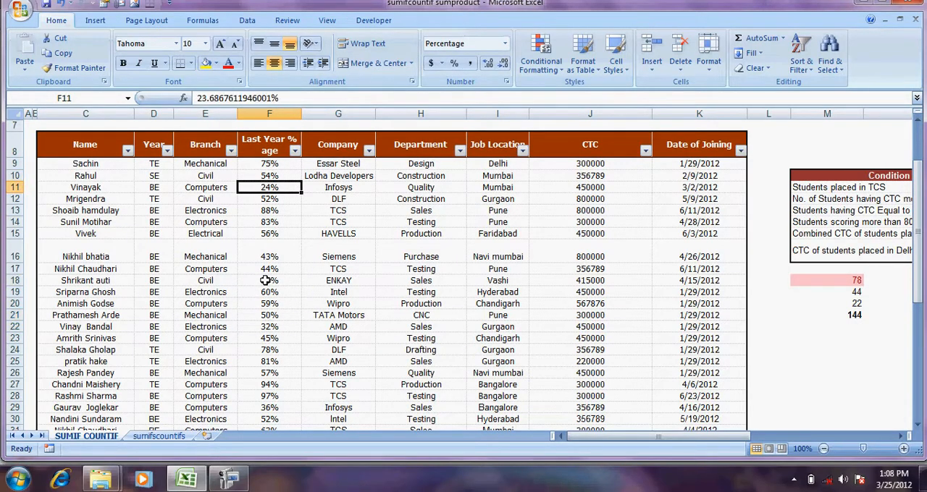
key(Up)
key(Up)
key(Up)
key(Up)
key(Up)
key(Up)
key(Up)
key(Up)
key(Up)
key(Up)
key(Up)
key(Up)
key(Up)
key(Up)
key(Up)
key(Up)
key(Up)
key(Up)
key(Up)
key(Up)
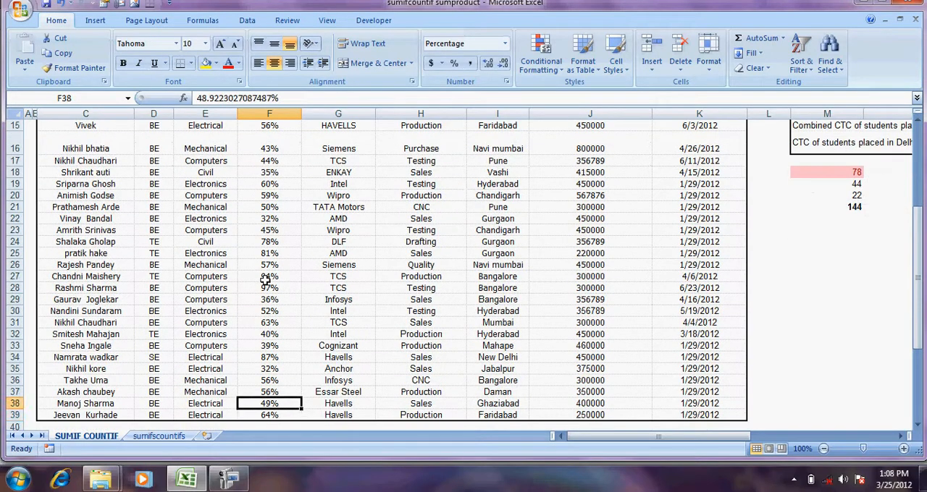
key(Down)
key(Down)
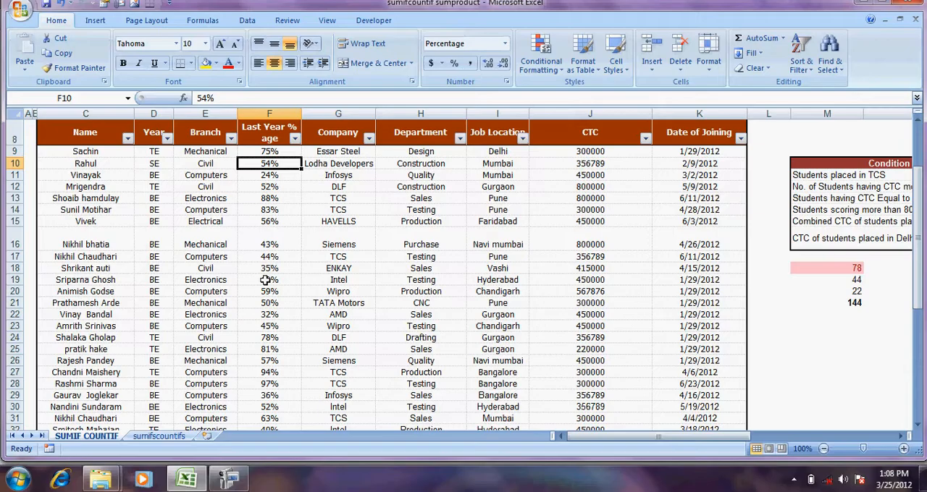
Compare the company, year and last year percentage of the student in row 10
key(Right)
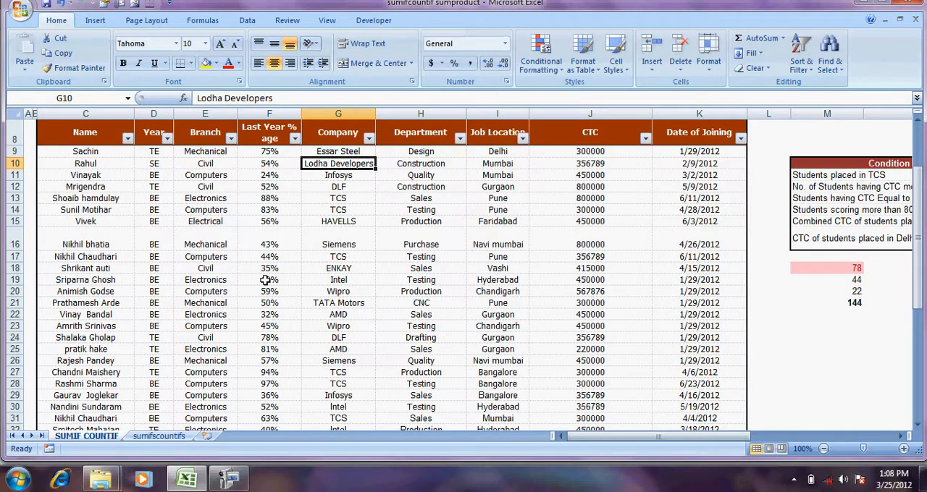
key(Left)
key(Left)
key(Left)
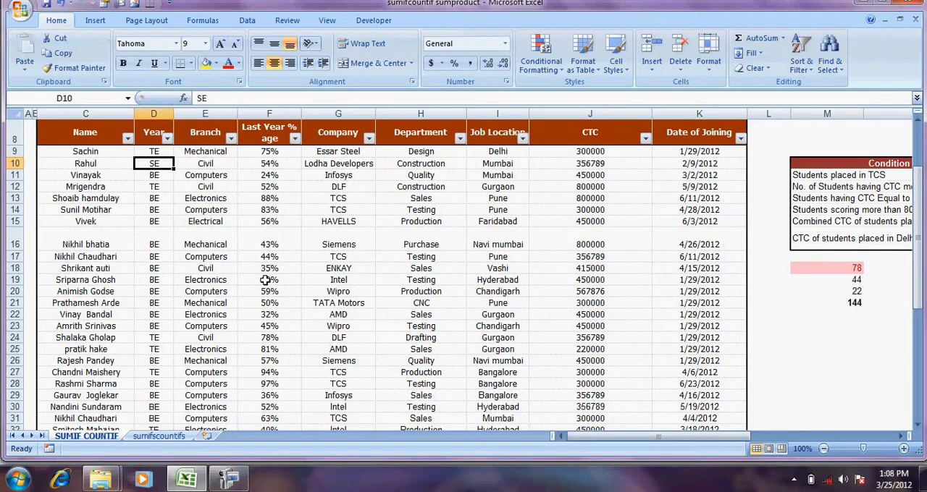
key(Right)
key(Right)
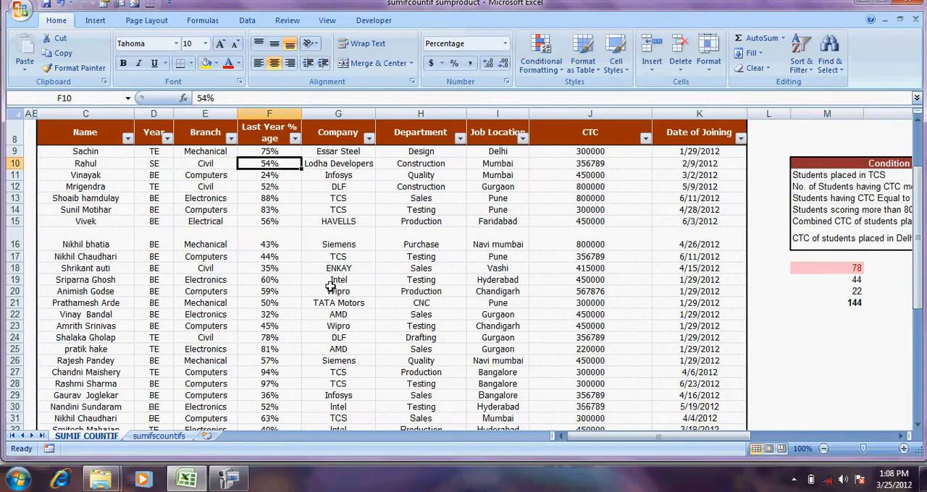
Examine the Company column's entries, and check the year and branch of the student in row 15
click(327, 160)
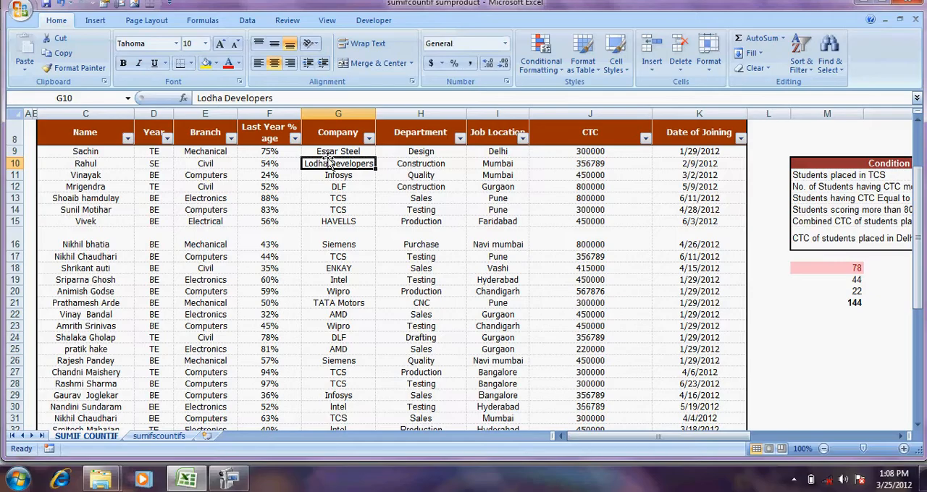
key(Down)
key(Down)
key(Down)
key(Down)
key(Down)
key(Down)
key(Down)
key(Down)
key(Down)
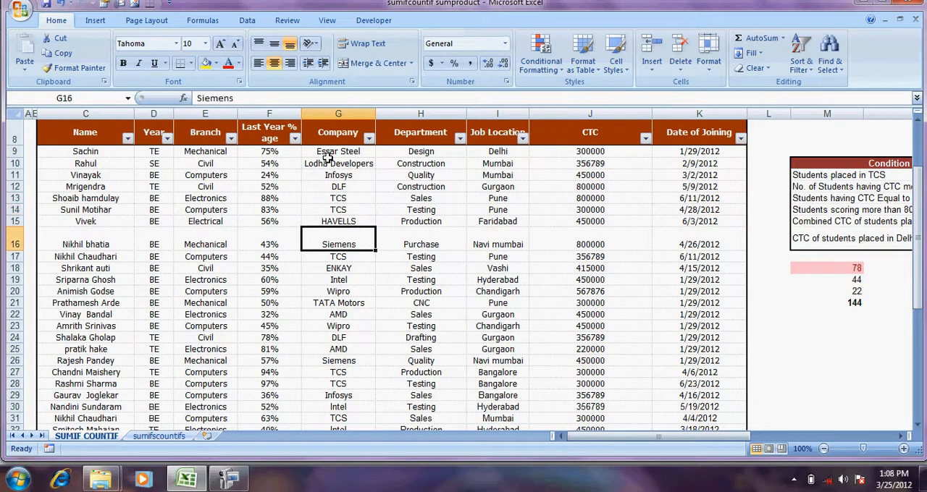
key(Up)
key(Up)
key(Up)
key(Up)
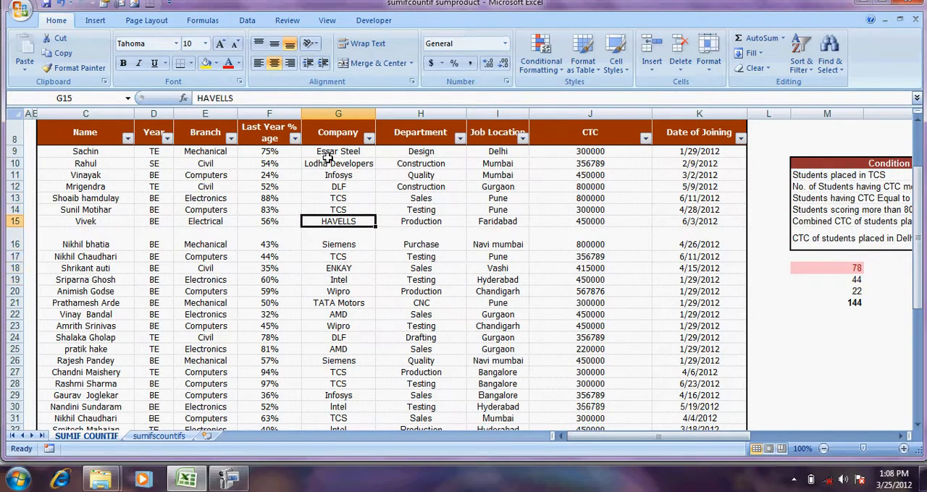
key(Left)
key(Left)
key(Left)
key(Left)
key(Left)
key(Right)
key(Right)
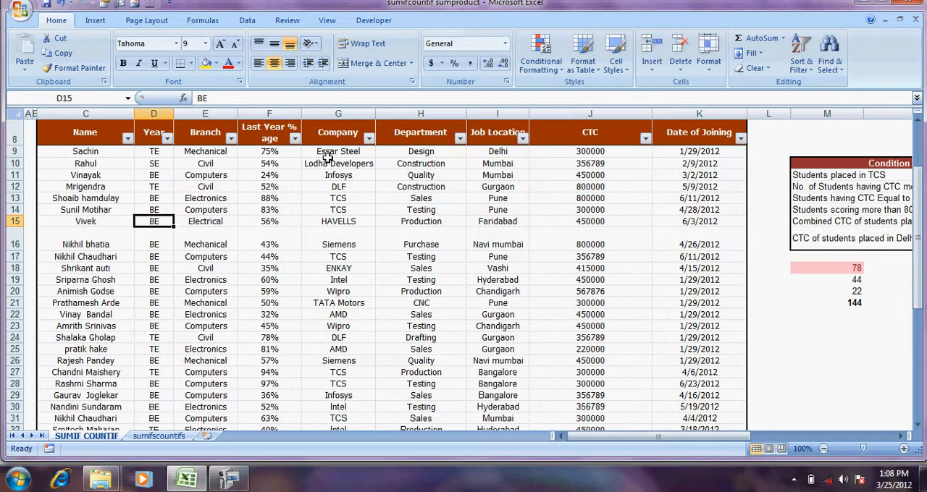
Read the last year percentage, company, department, job location, CTC and date of joining of the student in row 15
key(Right)
key(Right)
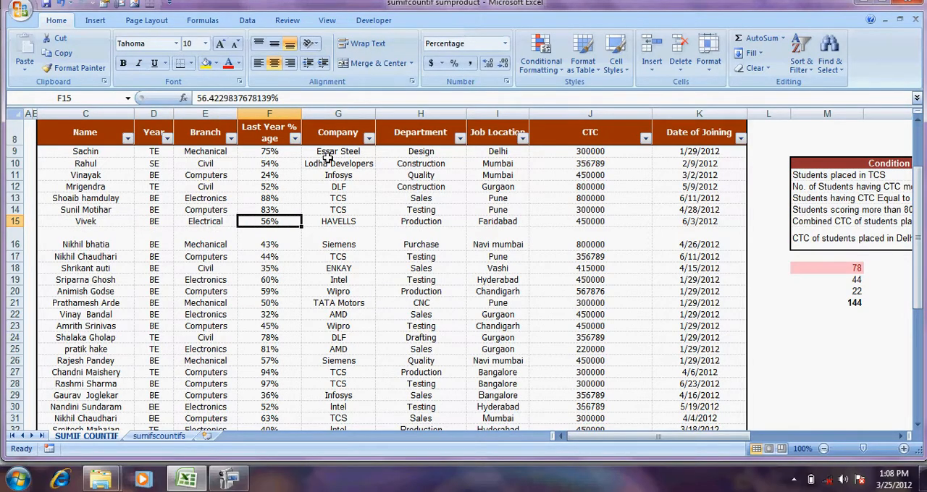
key(Right)
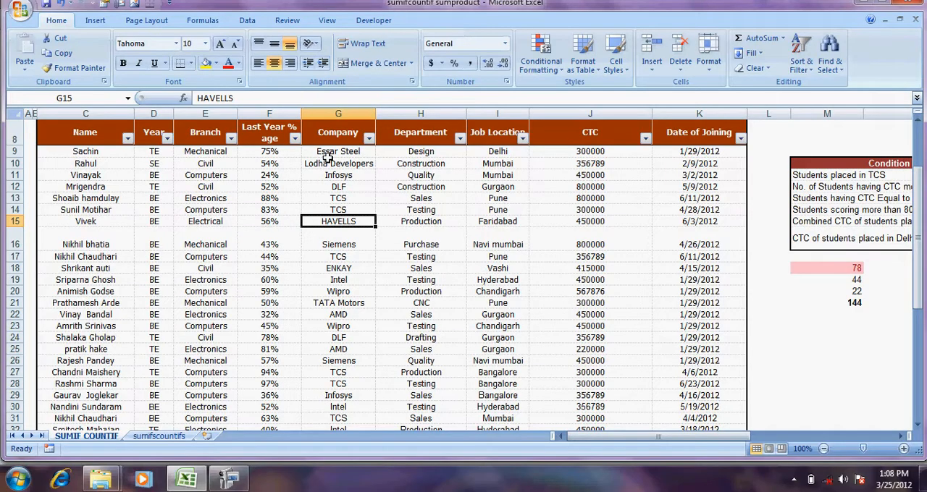
key(Right)
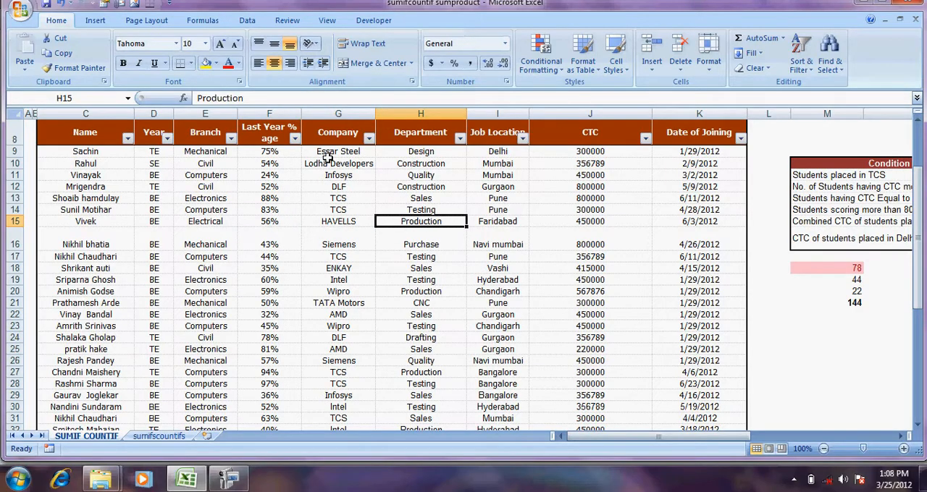
key(Right)
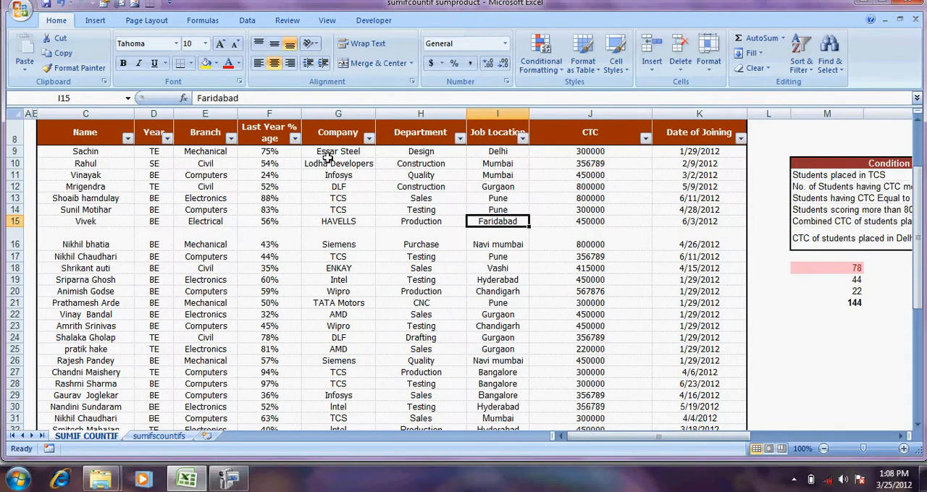
key(Right)
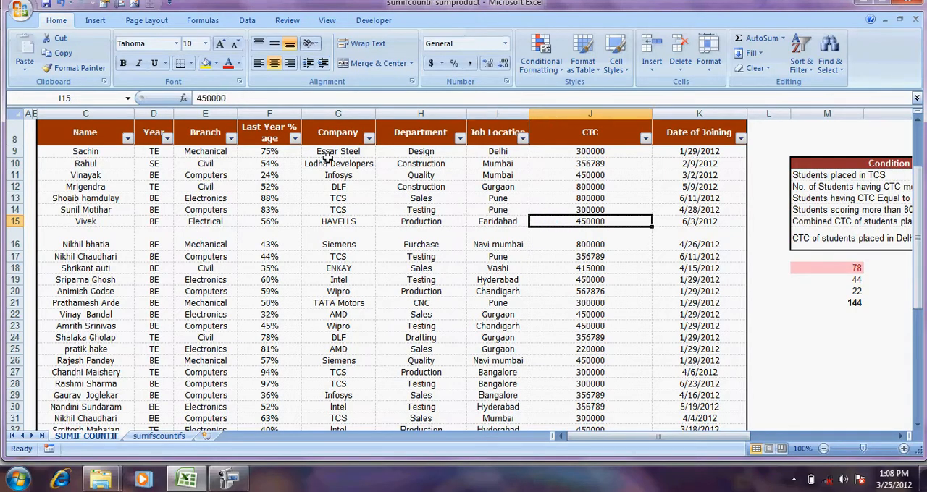
key(Right)
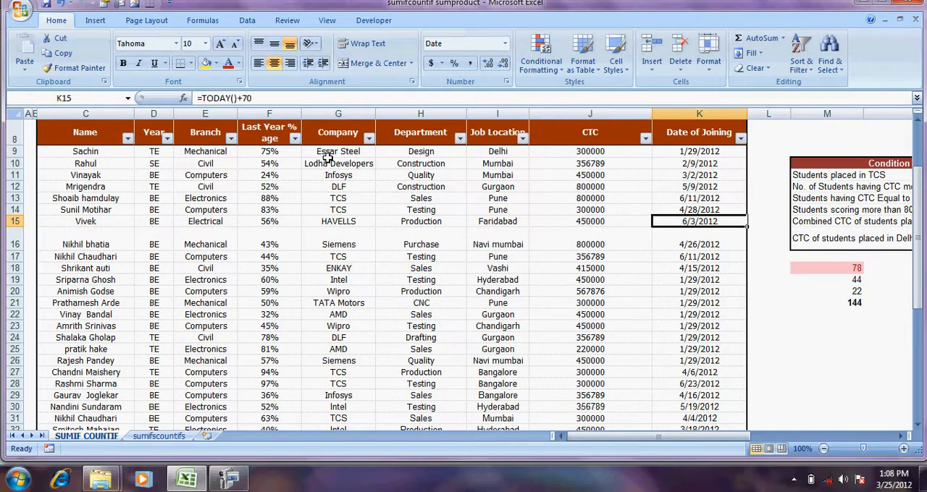
Read the name, year, branch and last year percentage of the student in row 10
key(Up)
key(Up)
key(Up)
key(Up)
key(Up)
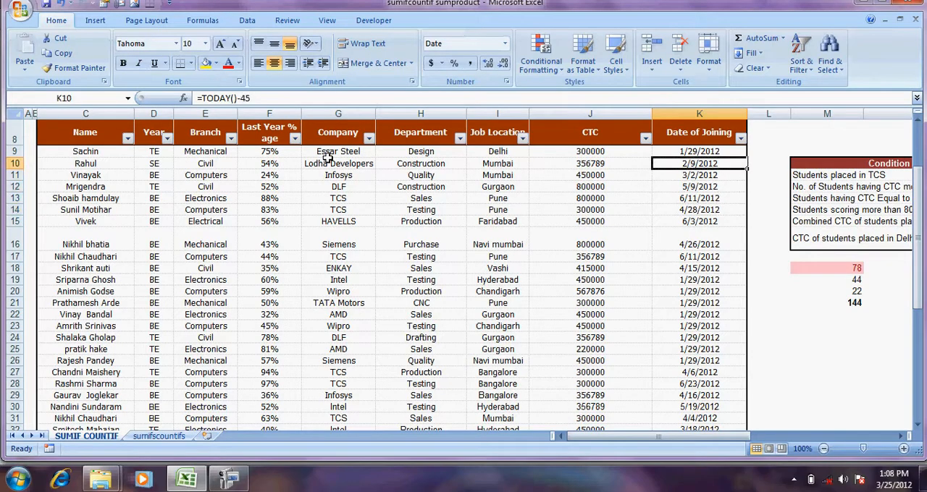
key(Left)
click(328, 159)
key(Left)
key(Left)
key(Left)
key(Left)
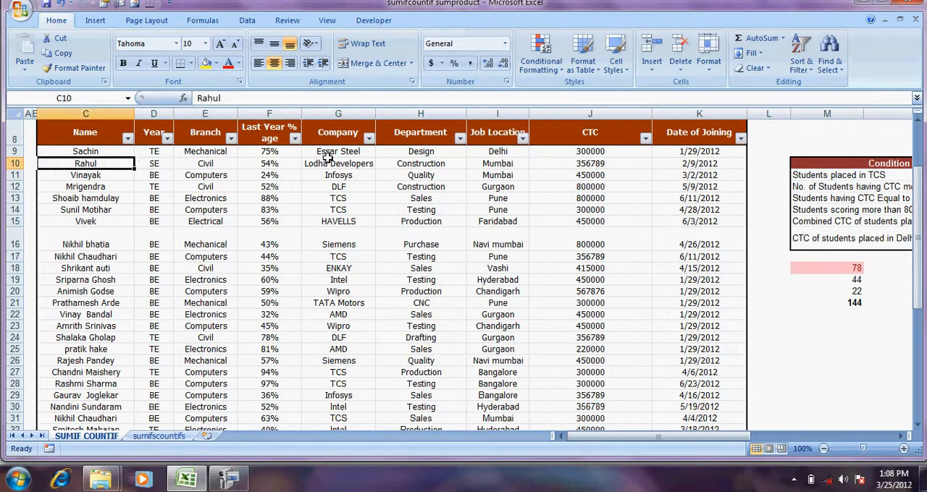
key(Right)
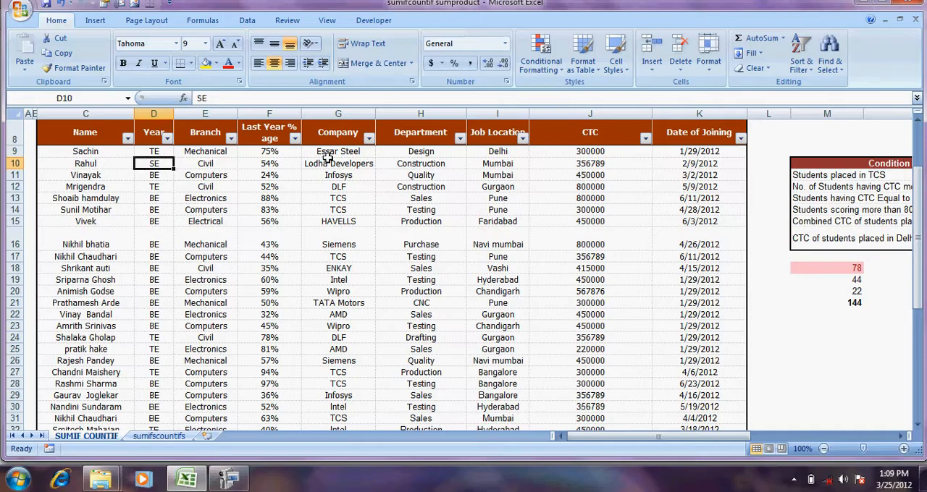
key(Right)
Read the company, department, job location, CTC and date of joining of the student in row 10
key(Right)
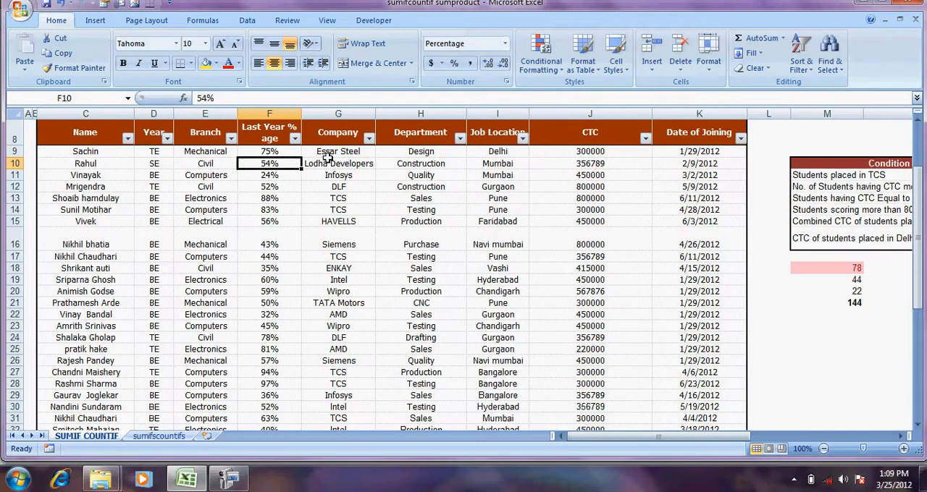
key(Right)
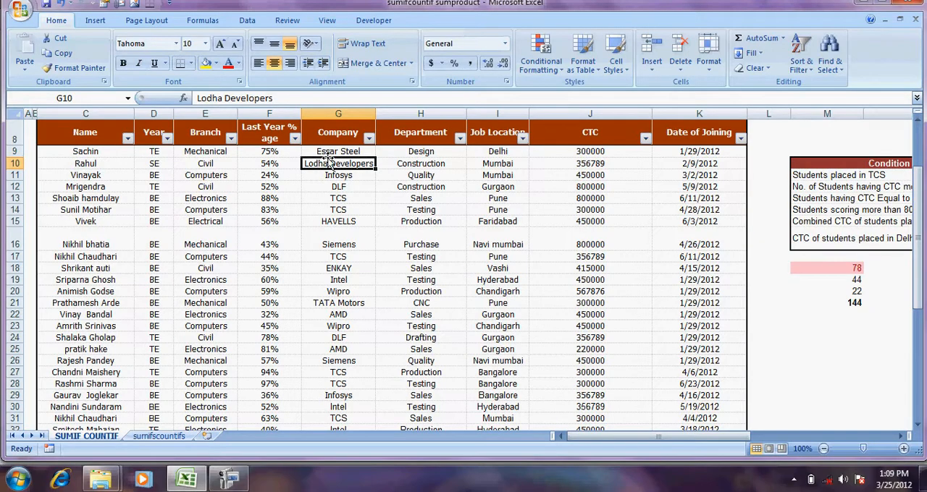
key(Right)
key(Left)
key(Right)
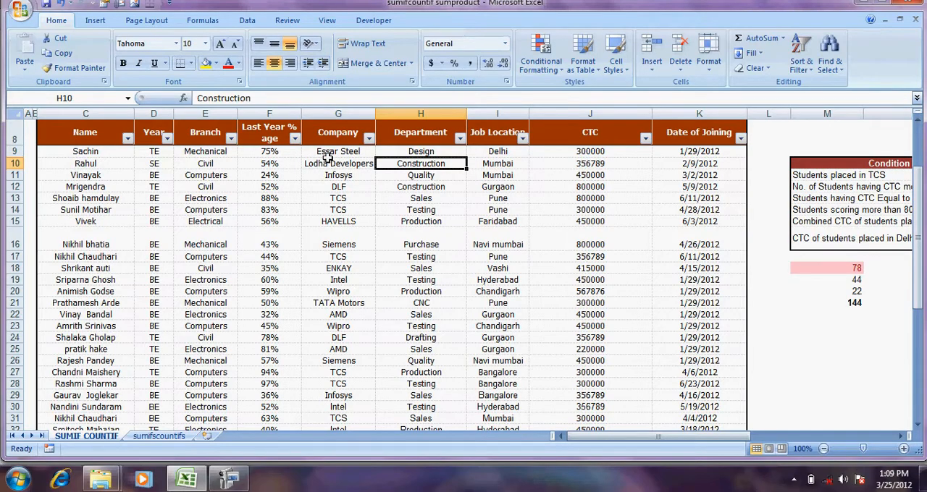
key(Right)
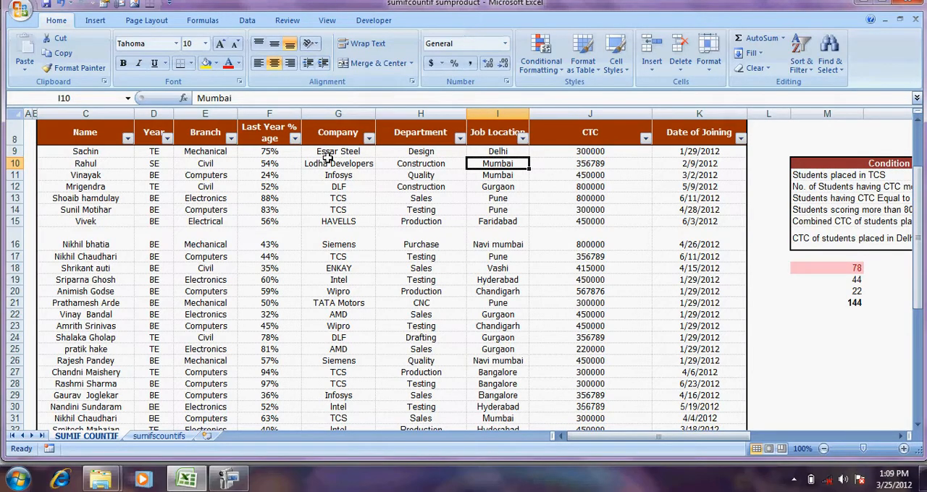
key(Right)
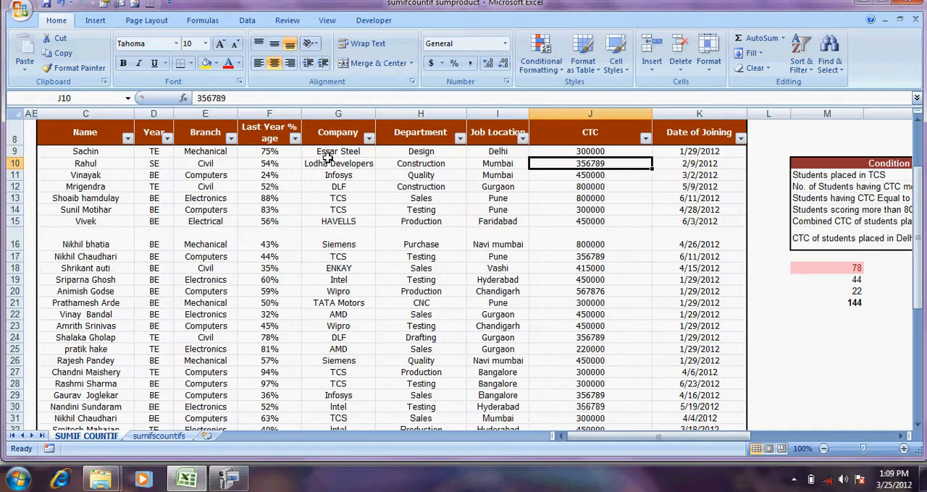
key(Right)
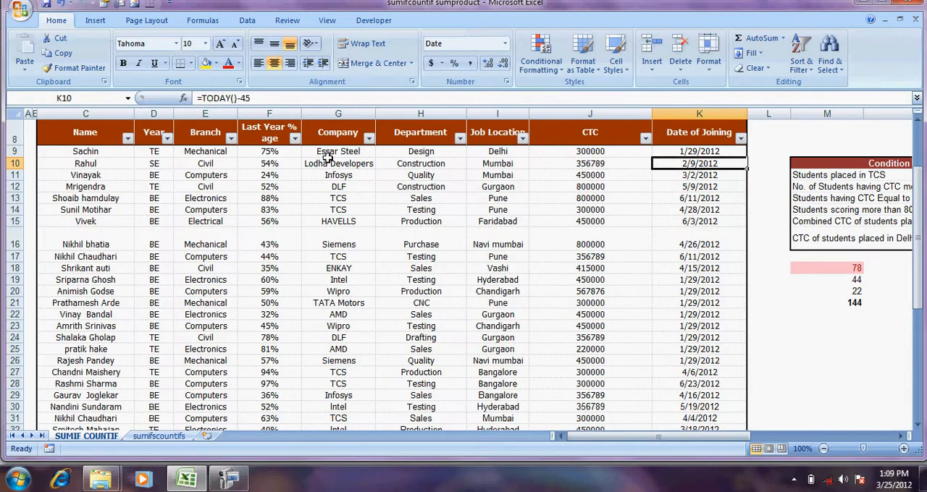
Look through the Date of Joining column and the end of the table, and return to the sheet's title
key(Down)
key(Down)
key(Down)
key(Down)
key(Down)
key(Down)
key(Down)
key(Down)
key(Down)
key(Down)
key(Down)
key(Down)
key(Down)
key(Down)
key(Down)
key(Down)
key(Down)
key(Down)
key(Down)
key(Down)
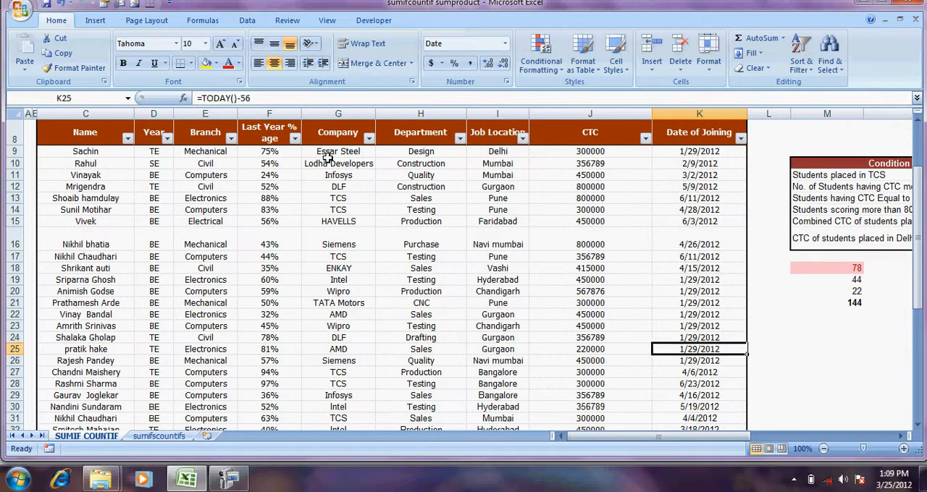
key(Left)
key(Left)
key(Up)
key(Up)
key(Up)
key(Up)
key(Up)
key(Up)
key(Up)
key(Up)
key(Up)
key(Up)
key(Up)
key(Up)
key(Up)
key(Up)
key(Up)
key(Up)
key(Up)
key(Up)
key(Up)
key(Up)
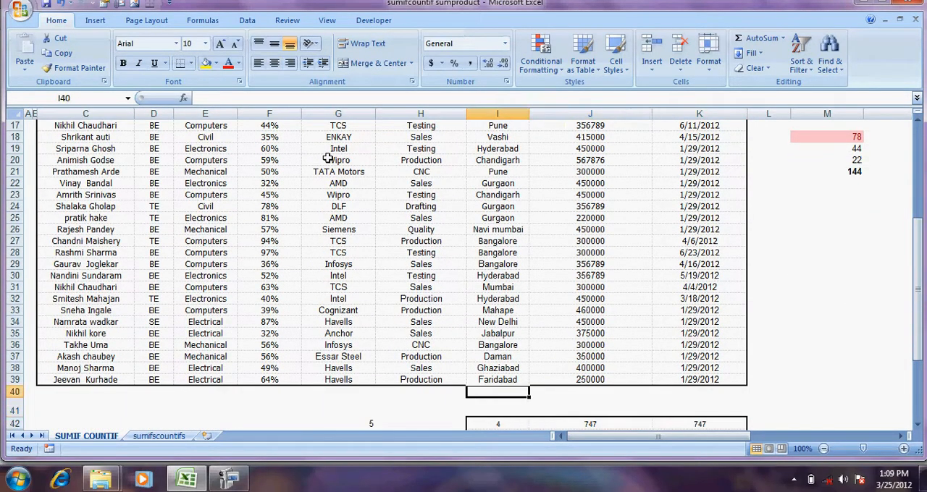
key(ctrl+Home)
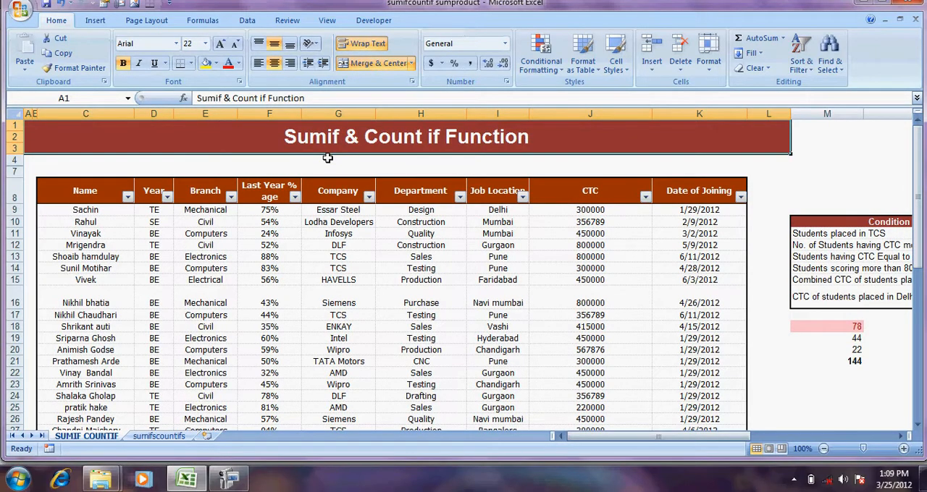
Examine the COUNT, COUNTA and COUNTBLANK example formulas in I49:K49 below the student table
key(Down)
key(Down)
key(Down)
key(Down)
key(Down)
key(Down)
key(Down)
key(Down)
key(Down)
key(Down)
key(Down)
key(Down)
key(Down)
key(Down)
key(Down)
key(Down)
key(Down)
key(Down)
key(Down)
key(Down)
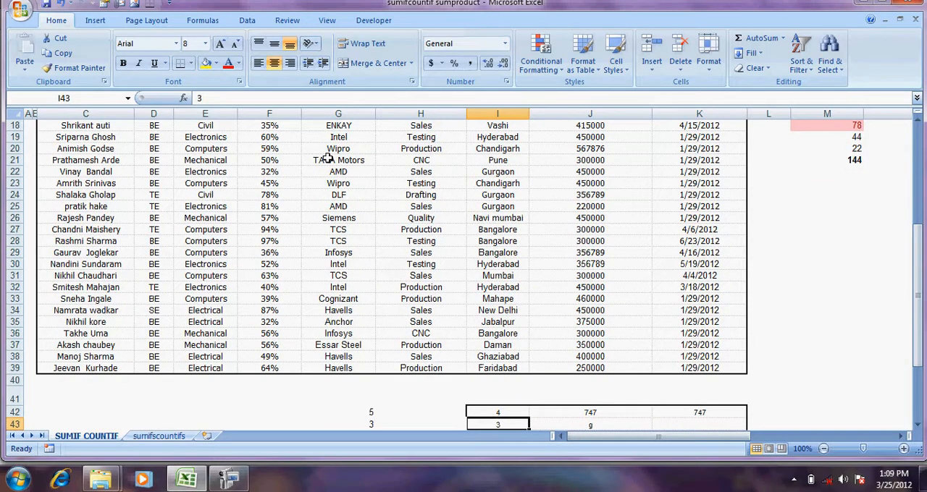
key(Down)
key(Down)
key(Down)
key(Down)
key(Down)
key(Down)
key(Down)
key(Down)
key(Down)
key(Down)
key(Down)
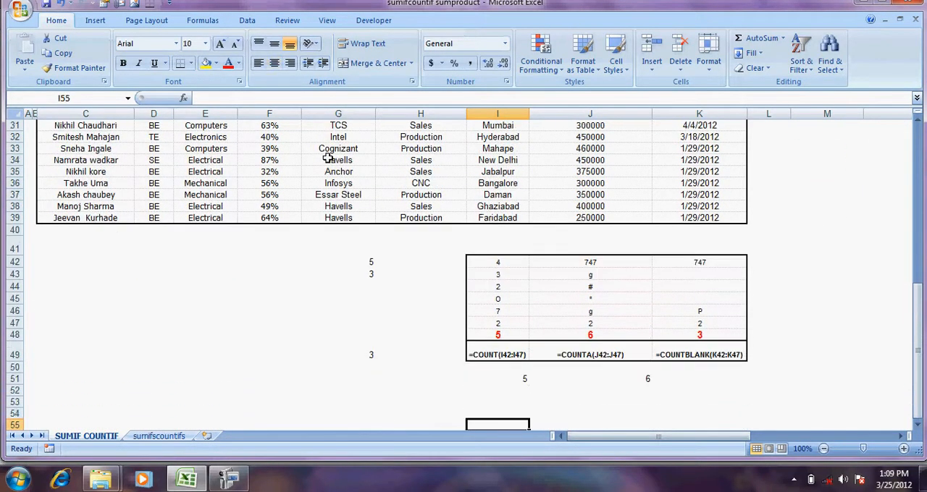
key(Up)
key(Up)
key(Up)
key(Up)
key(Up)
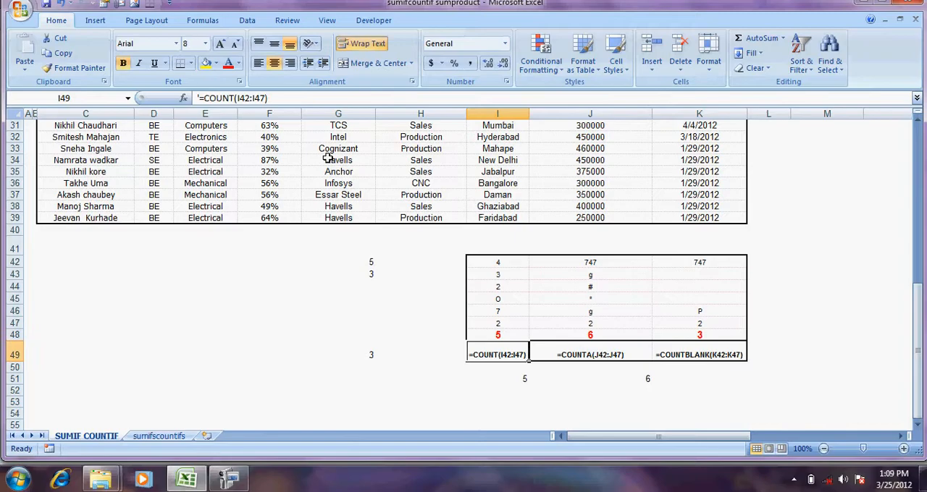
key(Right)
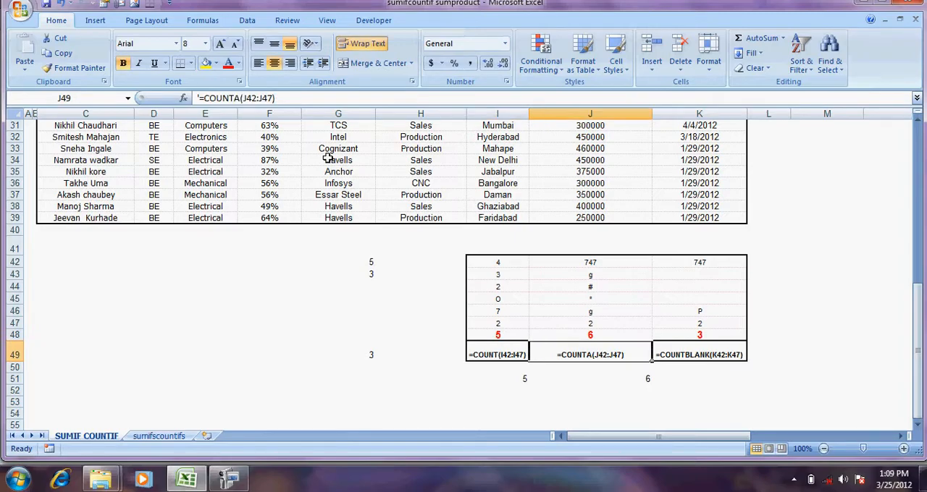
key(Right)
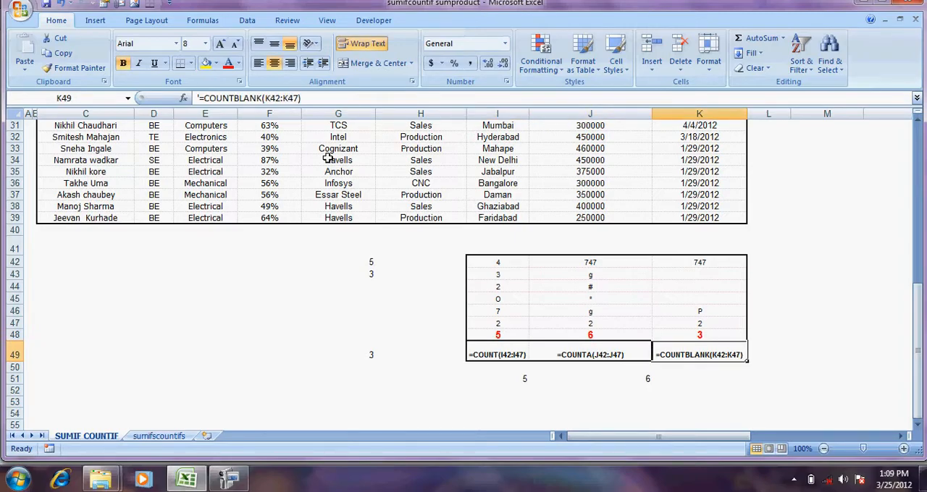
key(Left)
key(Left)
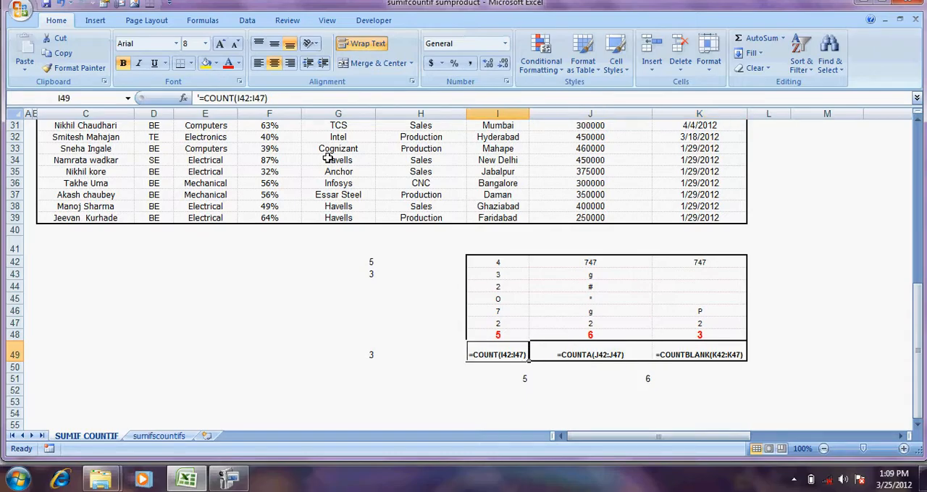
Select the COUNT example's sample values in I42:I47 to review them
key(Up)
key(Up)
key(Up)
key(Up)
key(Up)
key(Up)
key(Up)
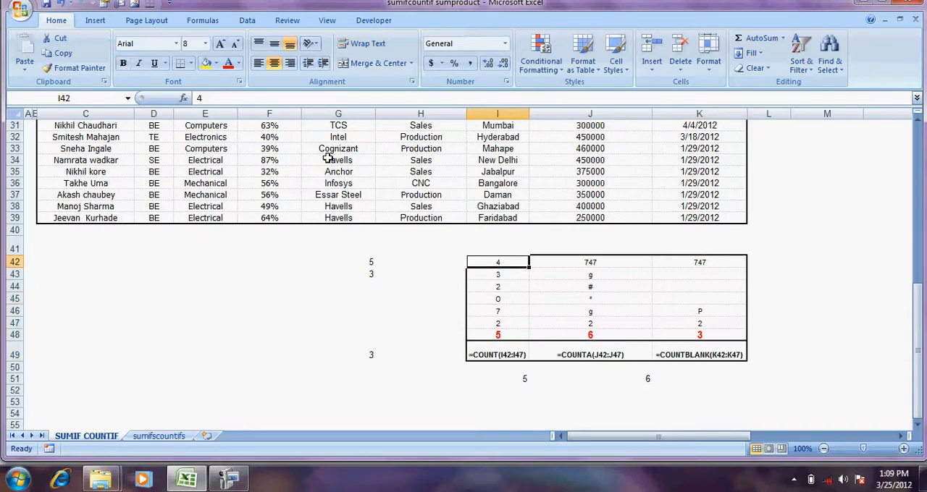
key(shift+Down)
key(shift+Down)
key(shift+Down)
key(shift+Down)
key(shift+Down)
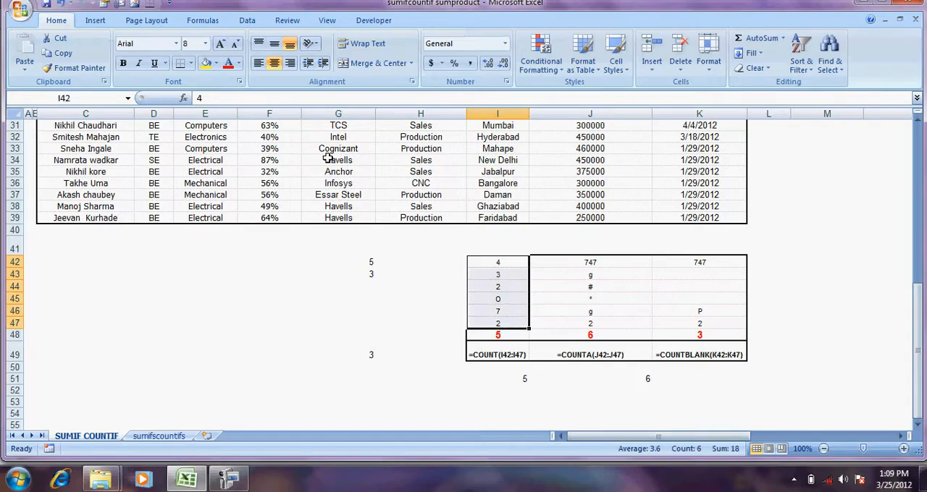
Enter =COUNT(I42:I47) in cell H45 and centre the result horizontally
key(Down)
key(Down)
key(Left)
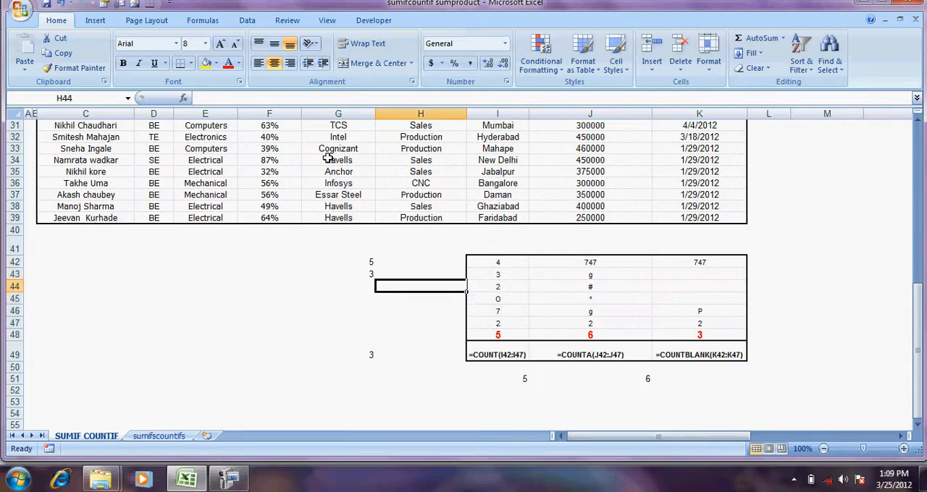
key(Down)
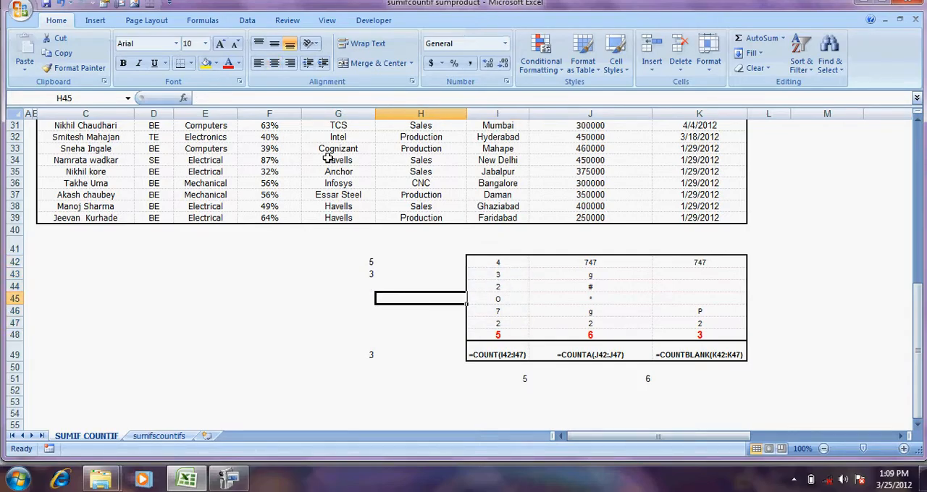
text(=CO)
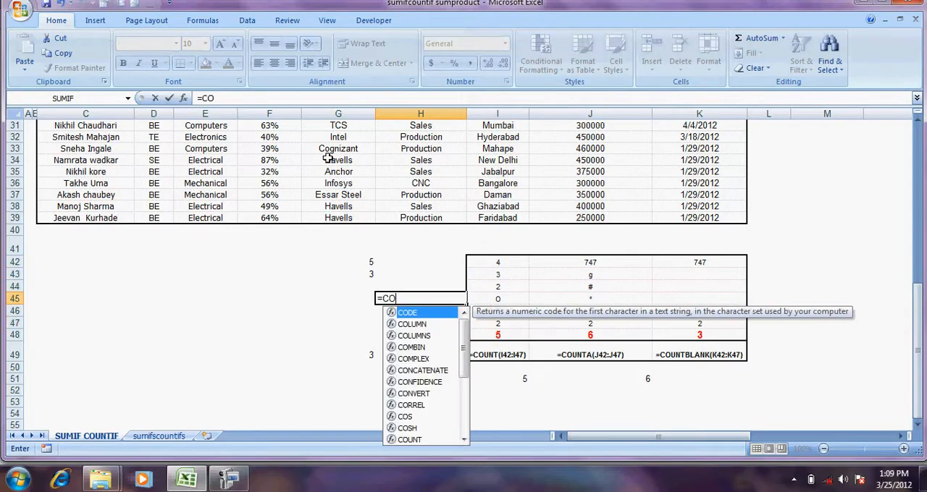
text(UNT()
key(Right)
key(Up)
key(Up)
key(Up)
key(shift+Down)
key(shift+Down)
key(shift+Down)
key(shift+Down)
key(shift+Down)
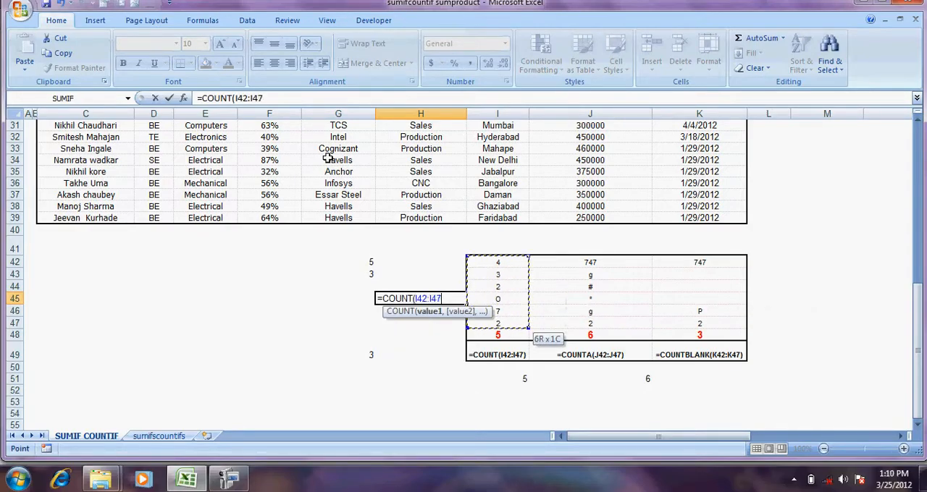
text())
key(Return)
key(Up)
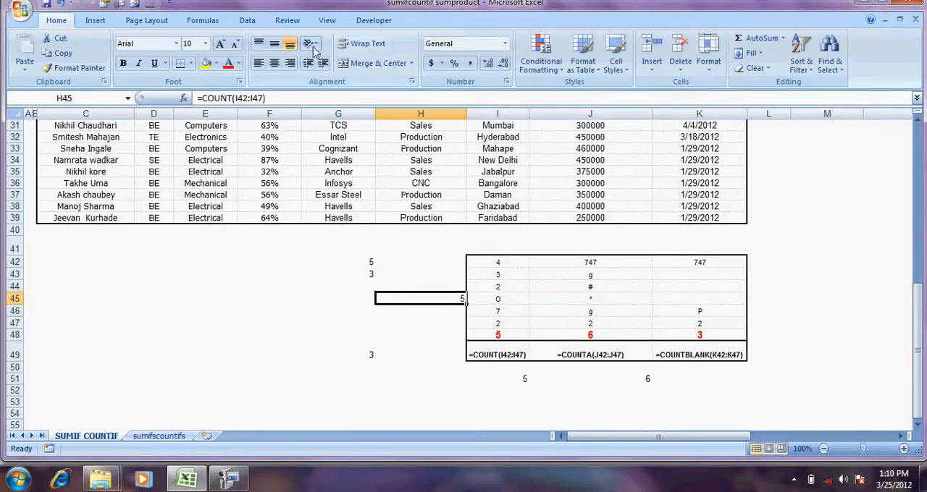
click(274, 63)
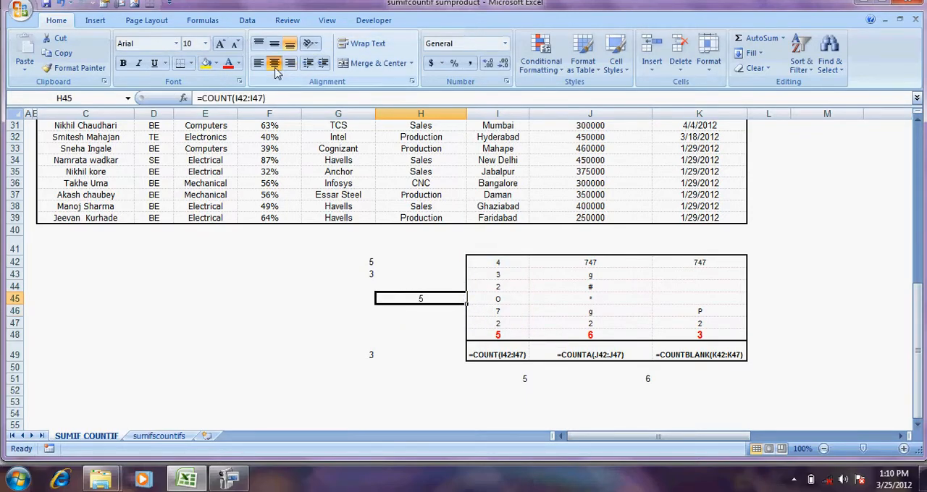
Review the function arguments of the COUNT formula in H45 without changing them, and check the range I42:I47 and its entry in I45
click(183, 98)
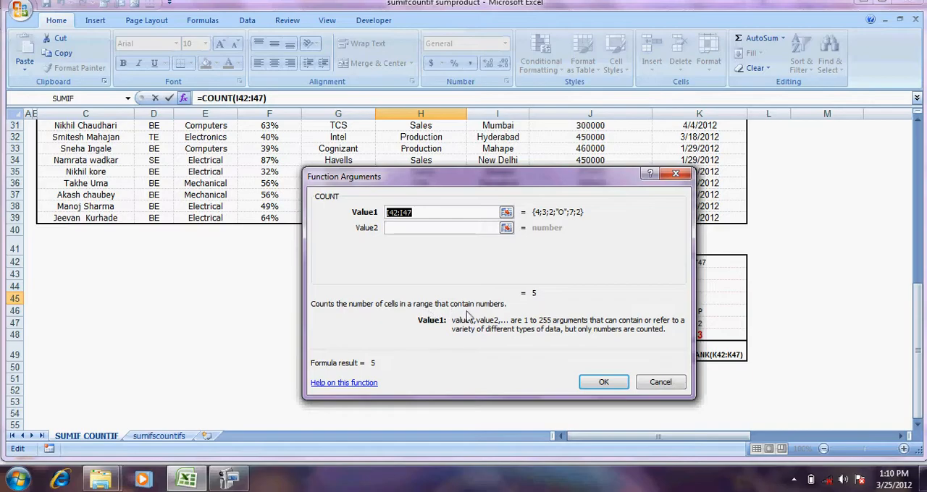
click(662, 384)
click(643, 348)
drag(510, 265, 510, 318)
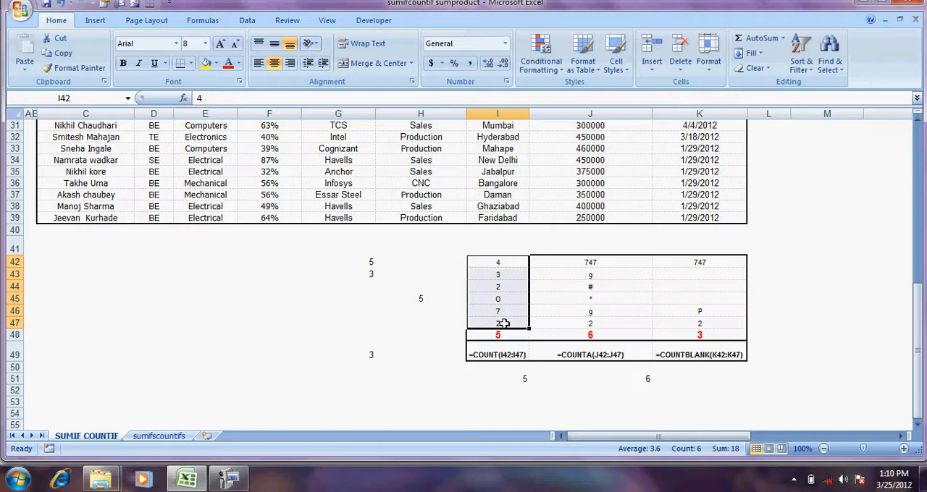
click(503, 299)
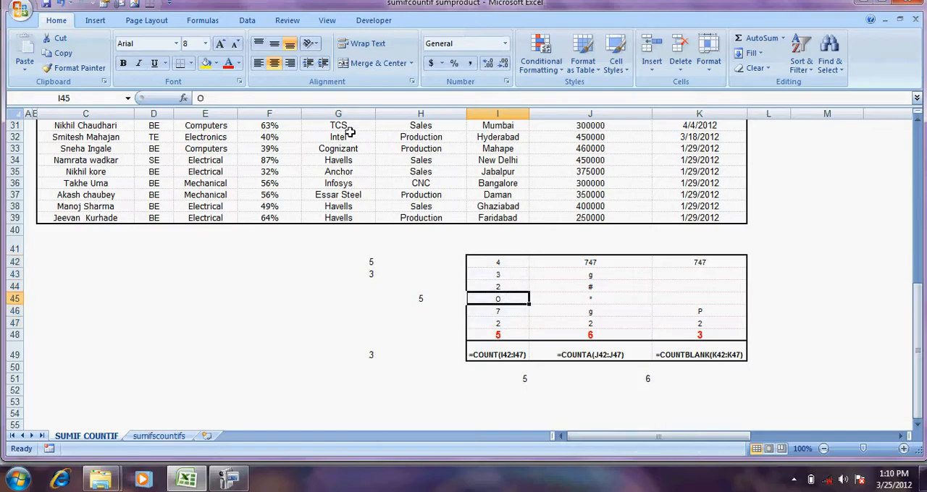
Format the entry in cell I45 with red font colour and bold
click(228, 63)
click(123, 63)
click(398, 313)
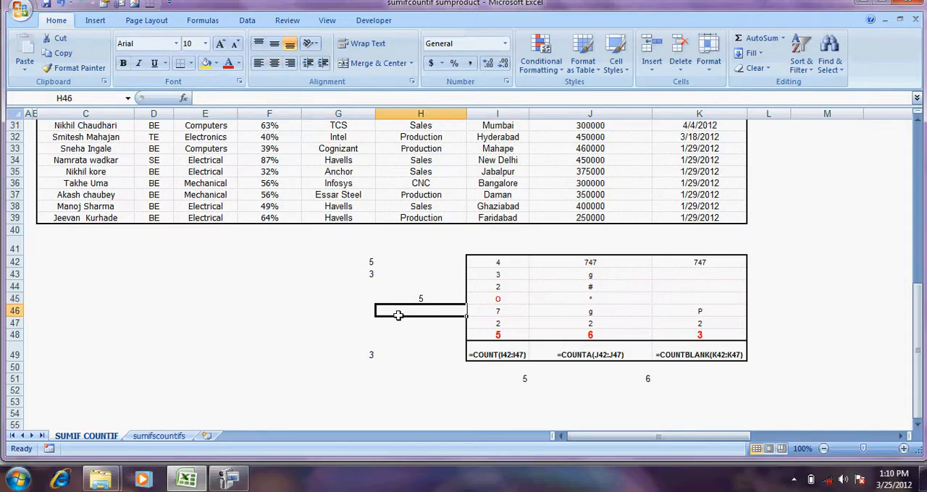
Replace the letter in I45 with the number 0 and check the COUNT formula in H45
click(496, 297)
text(0)
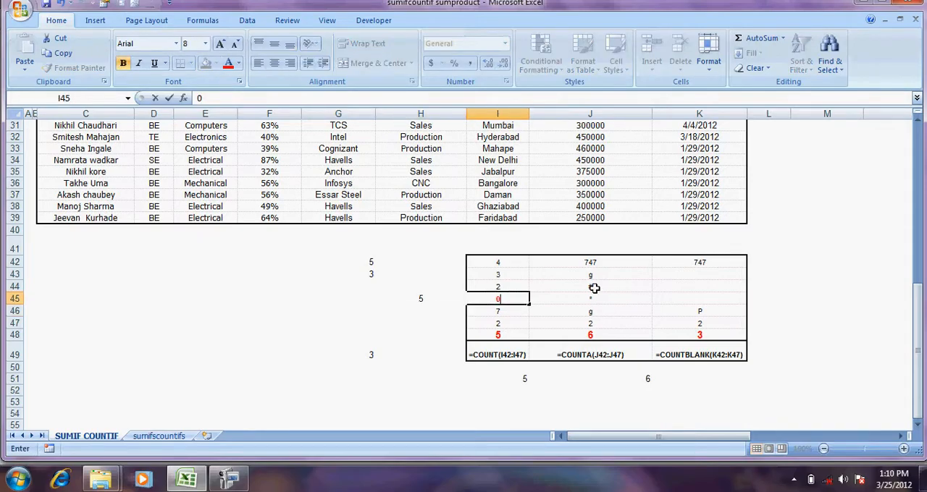
key(Return)
key(Up)
key(Left)
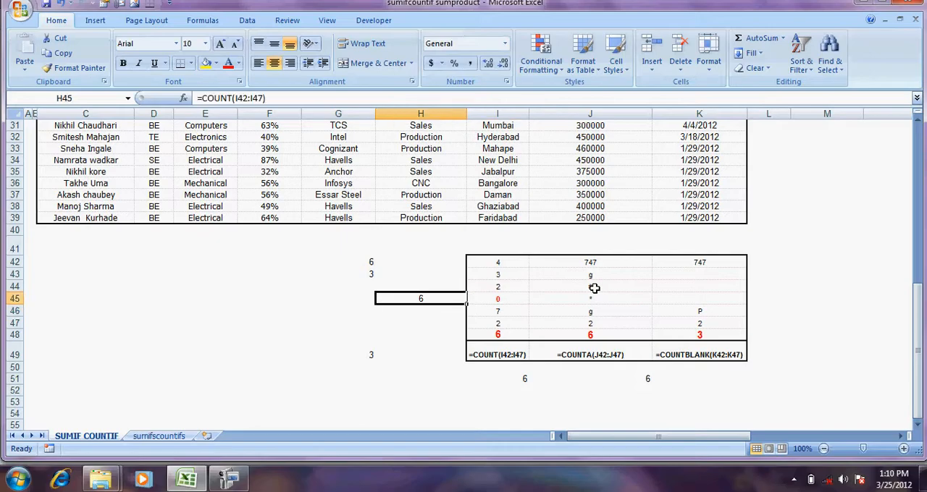
key(Right)
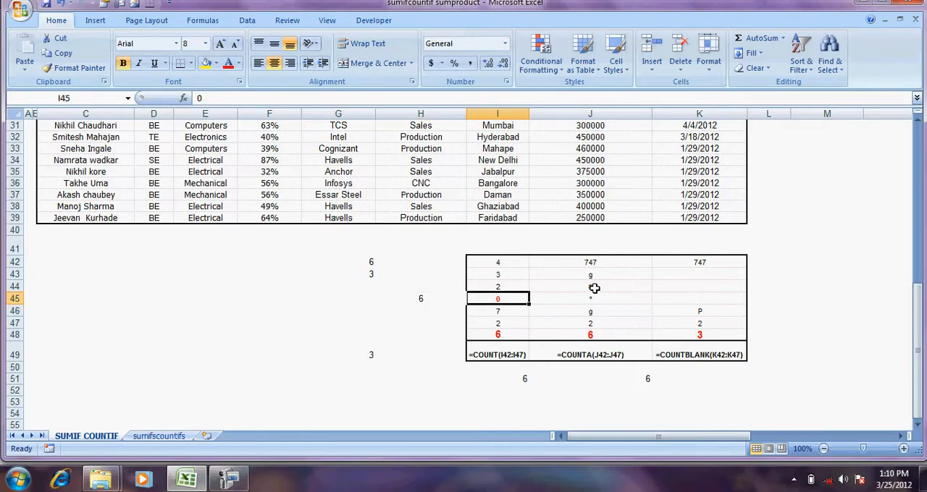
Enter the text OP in cell I45
text(OP)
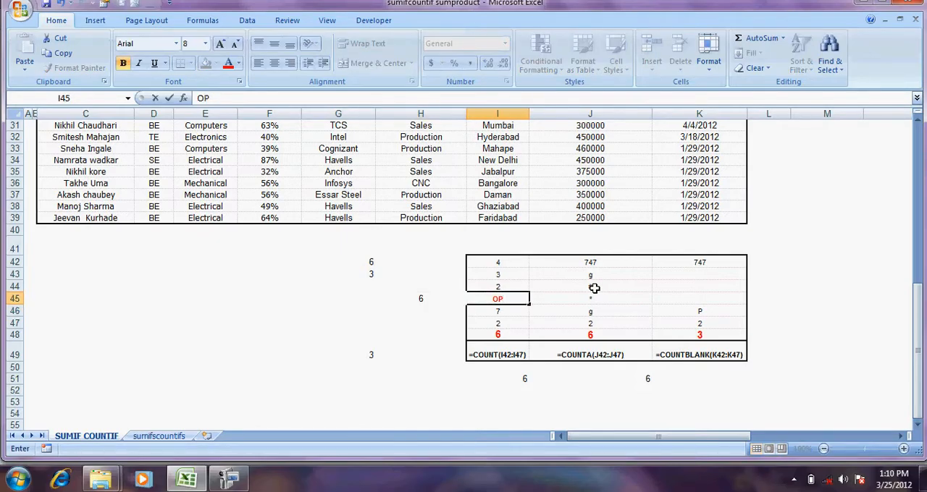
key(Return)
key(Down)
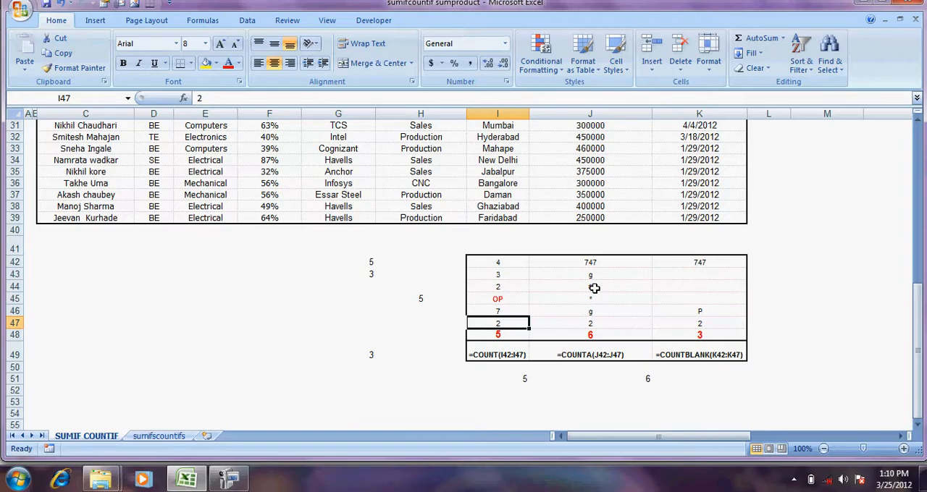
Review the entries in I42:I47 cell by cell, select the whole range and check the COUNT formula in I48
key(Up)
key(Up)
key(Up)
key(Up)
key(Up)
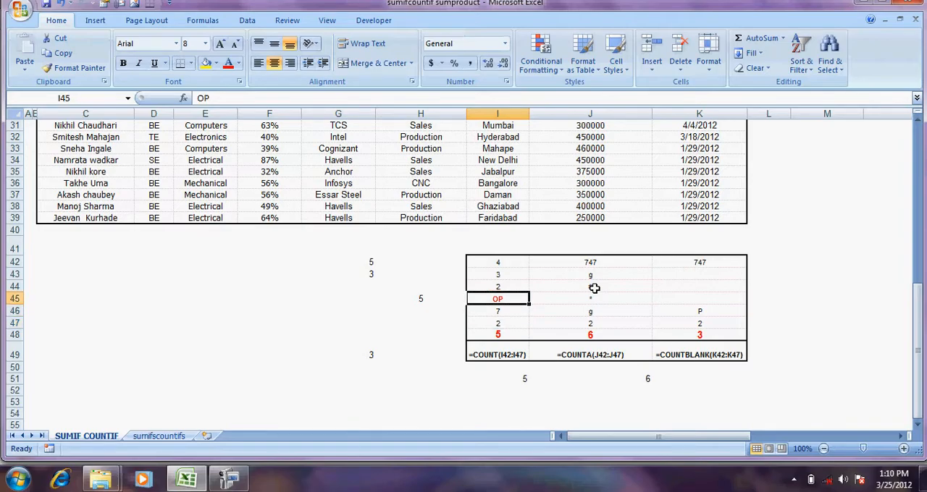
key(Down)
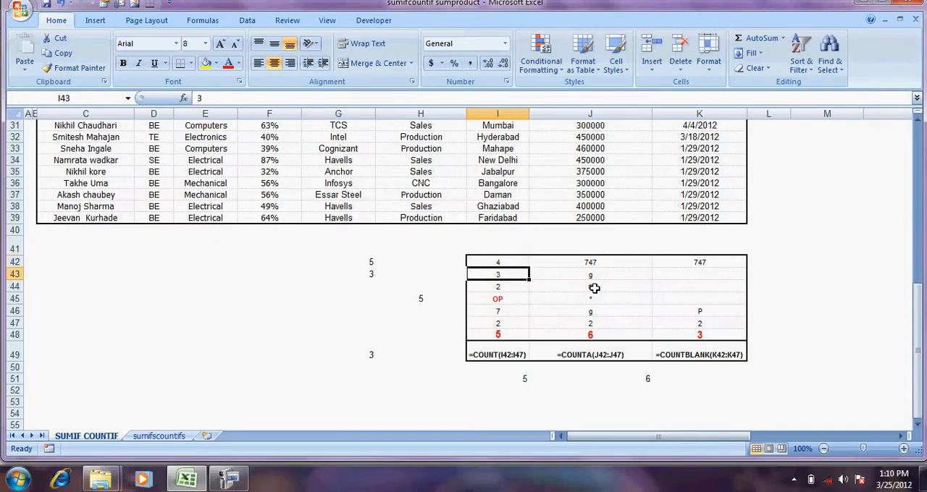
key(Down)
key(Down)
key(Down)
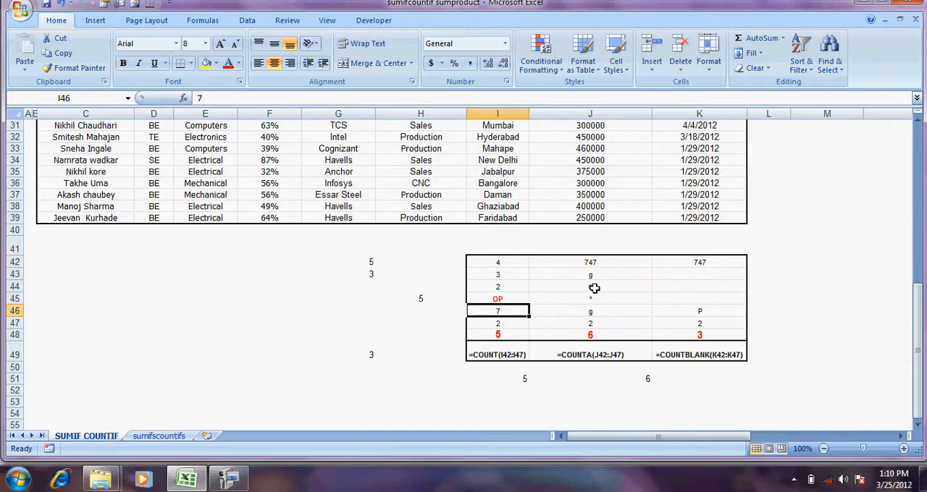
key(Down)
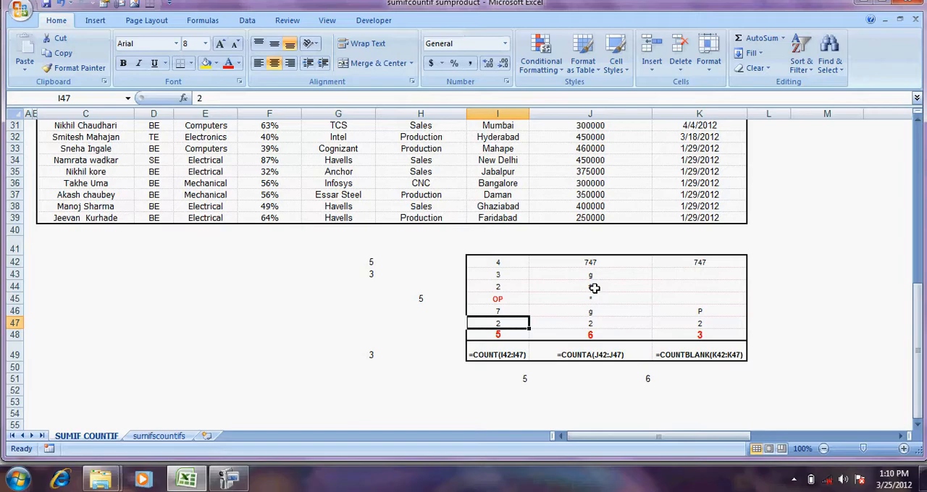
key(shift+Up)
key(shift+Up)
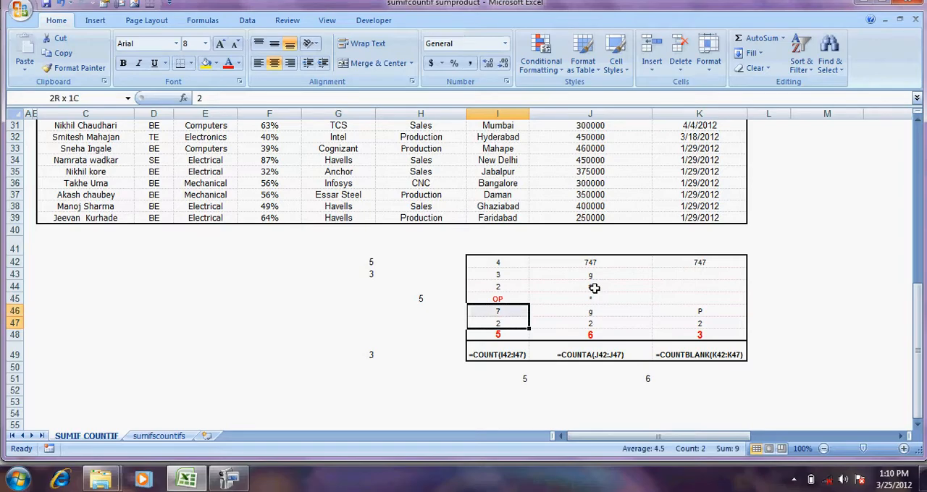
key(shift+Up)
key(shift+Up)
key(shift+Up)
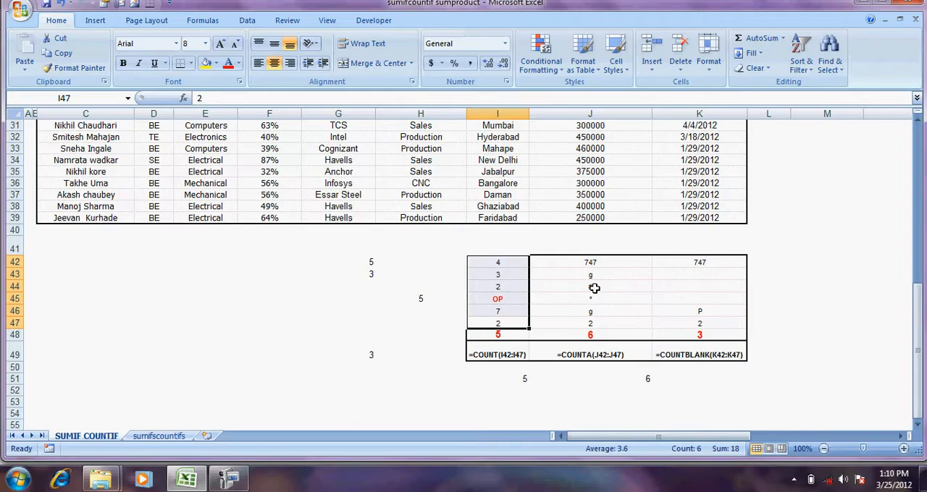
key(Down)
key(Down)
key(Up)
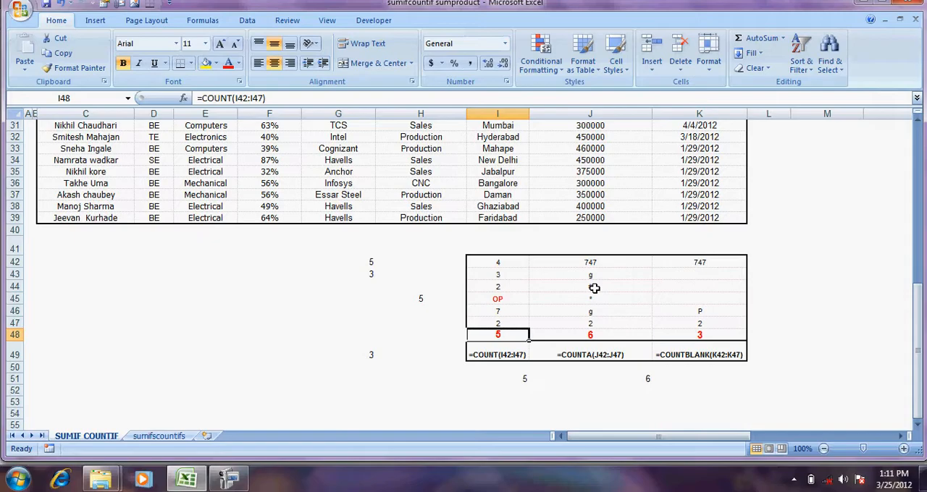
Enter =COUNTA(J42:J47) in cell H47 and centre the result horizontally
key(Left)
key(Up)
text(=COUN)
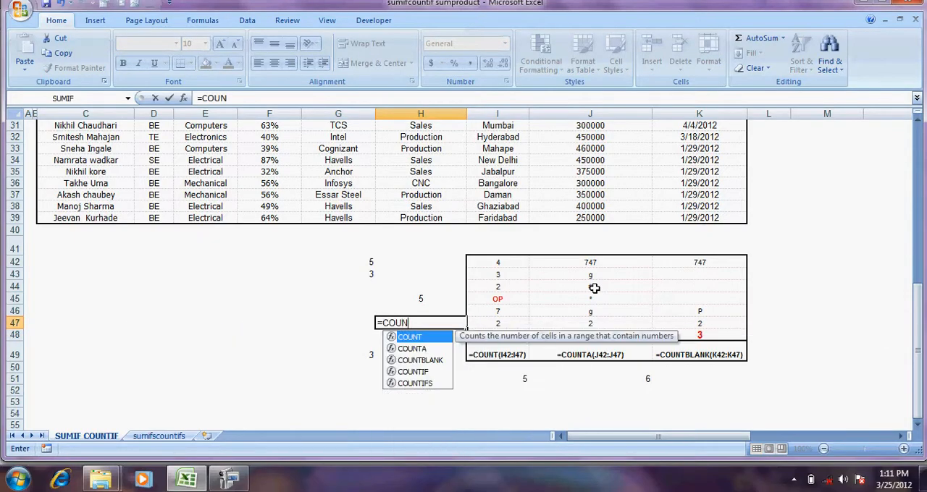
key(Down)
key(Tab)
key(Right)
key(Right)
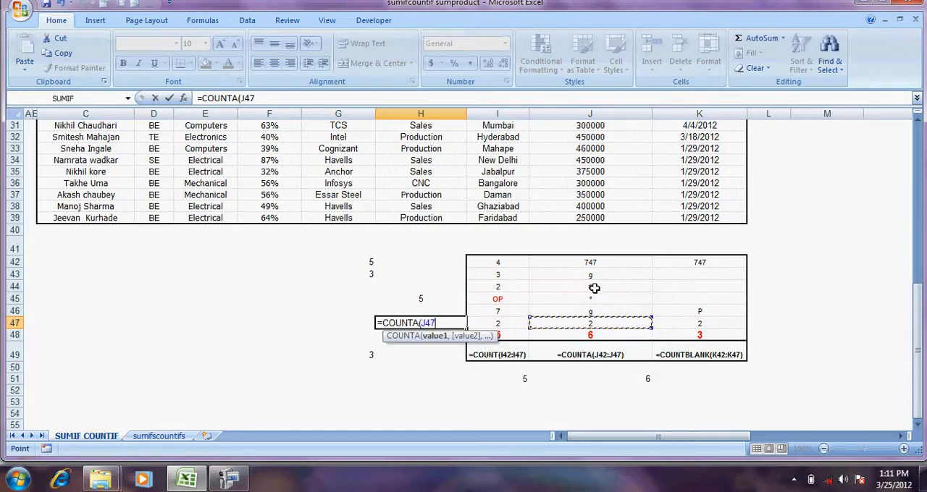
key(shift+Up)
key(shift+Up)
key(shift+Up)
key(shift+Up)
key(shift+Up)
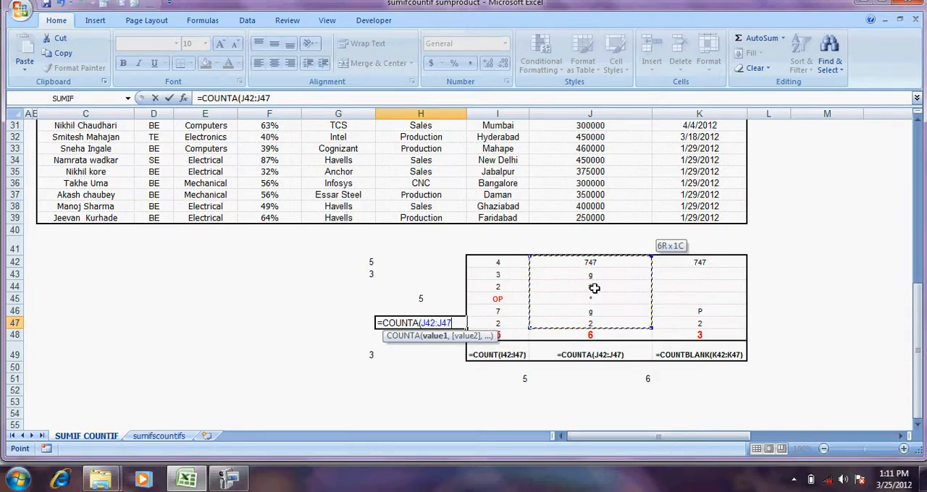
text())
key(Return)
key(Up)
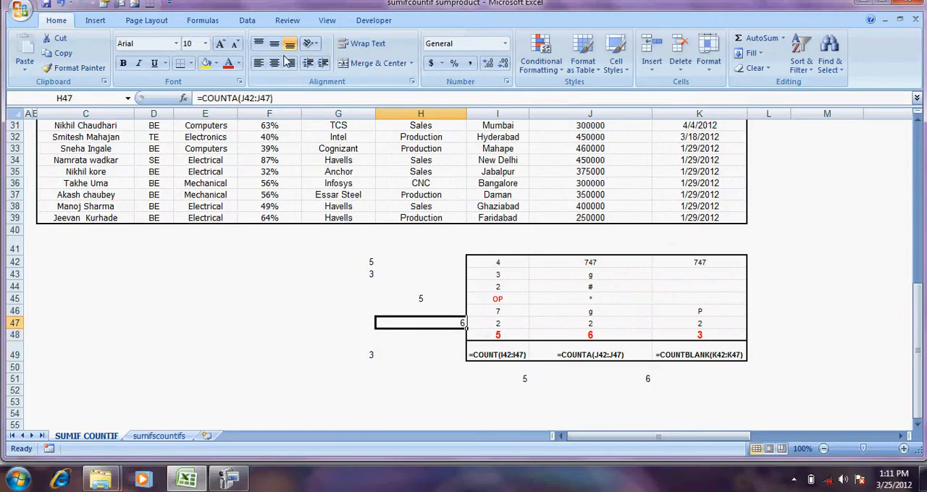
click(274, 62)
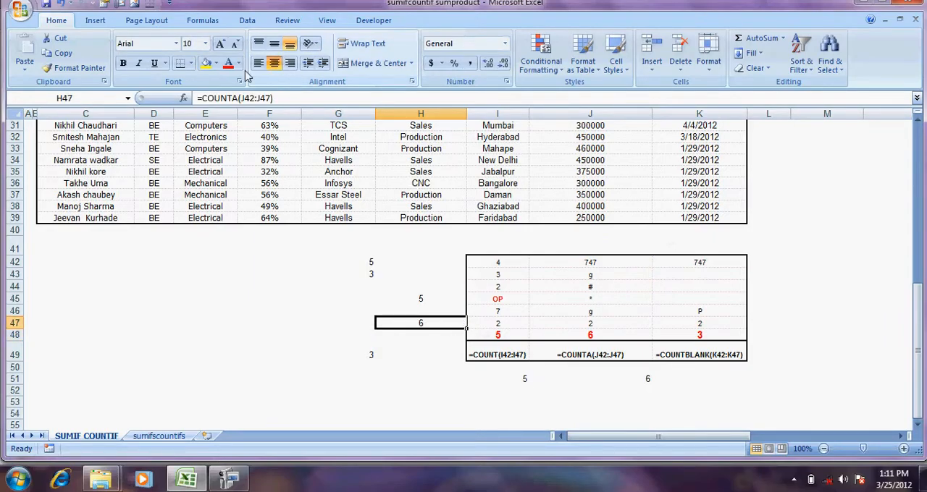
Review the function arguments of the COUNTA formula in H47 without changing them, and select its range J42:J47
click(183, 98)
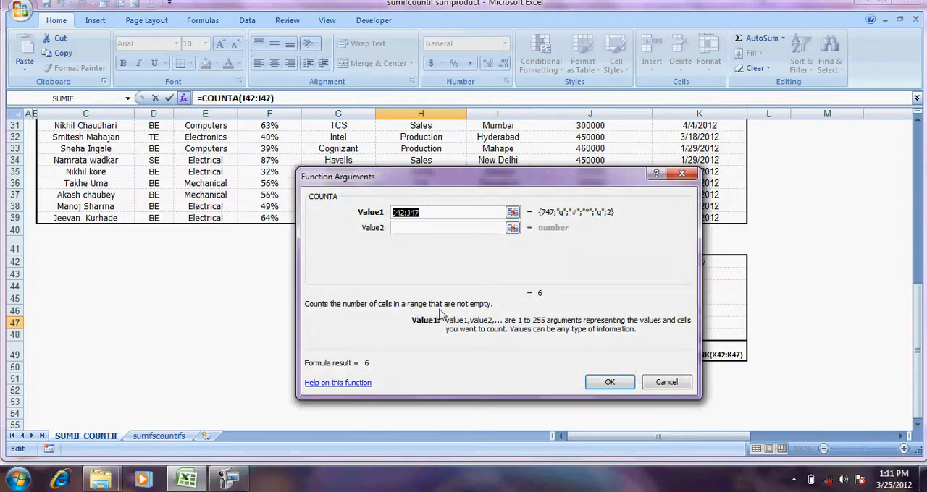
click(666, 382)
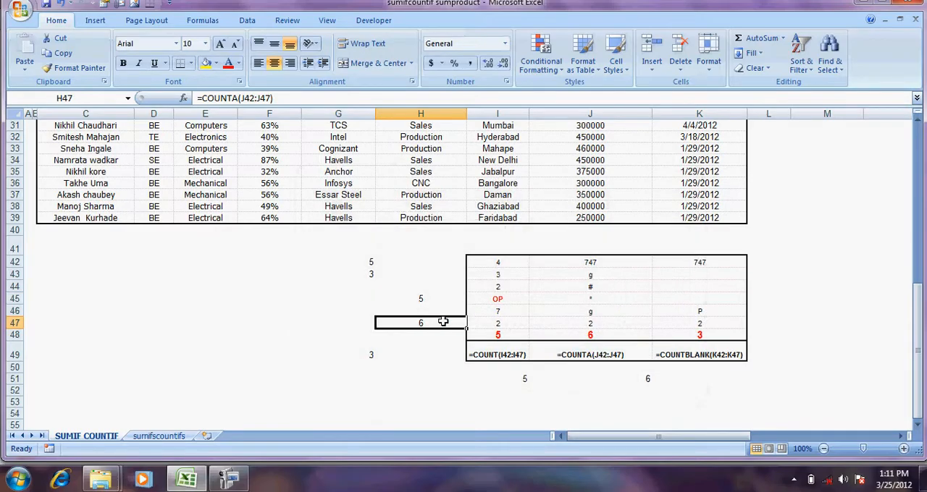
click(590, 262)
drag(590, 261, 590, 319)
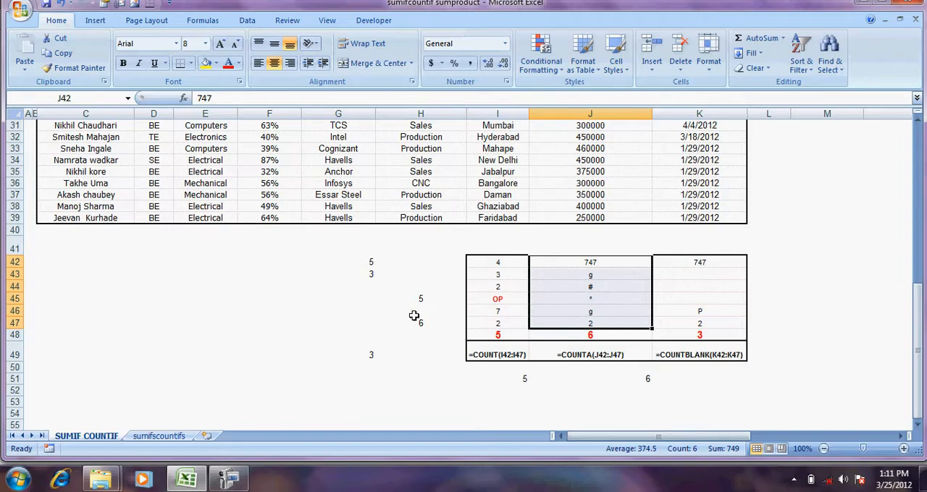
Clear the contents of J43 and J45, checking the COUNTA formula in H47
click(586, 278)
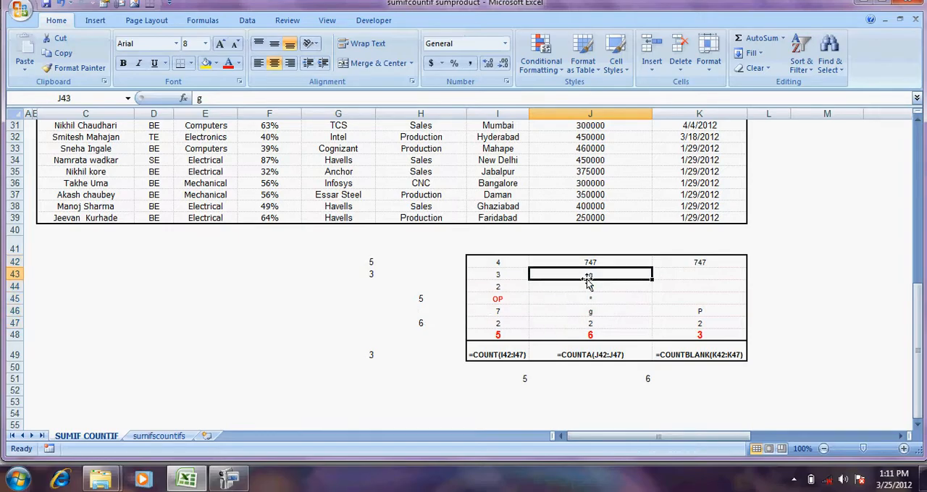
key(Delete)
click(425, 325)
click(587, 296)
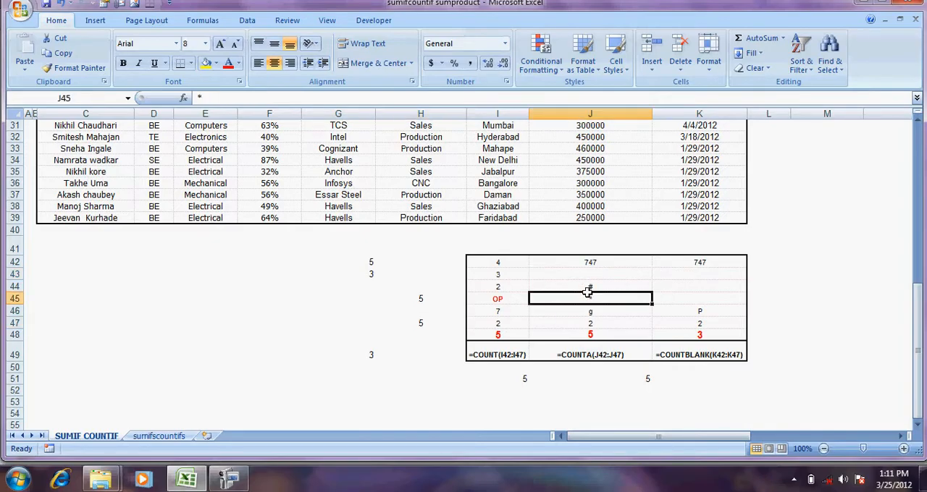
key(Delete)
click(469, 289)
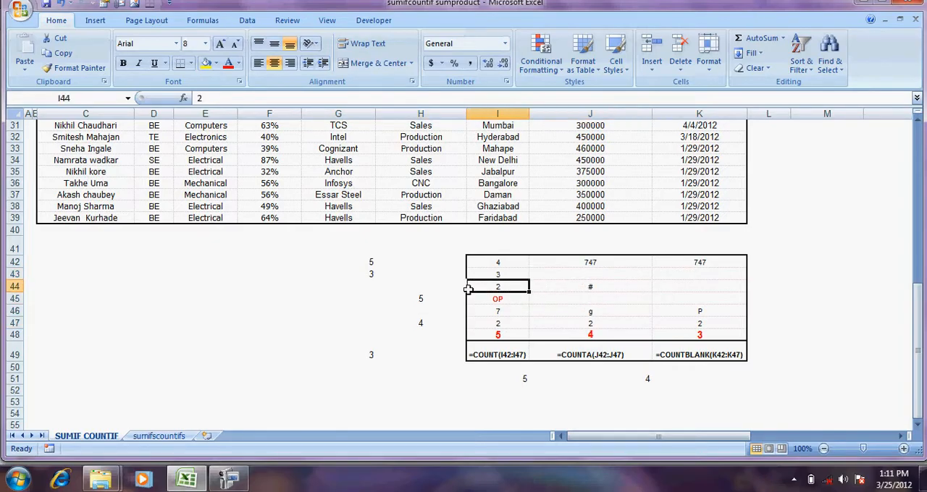
Enter & in cell J43 and ( in cell J45, and check the COUNTA formula in H47
click(571, 274)
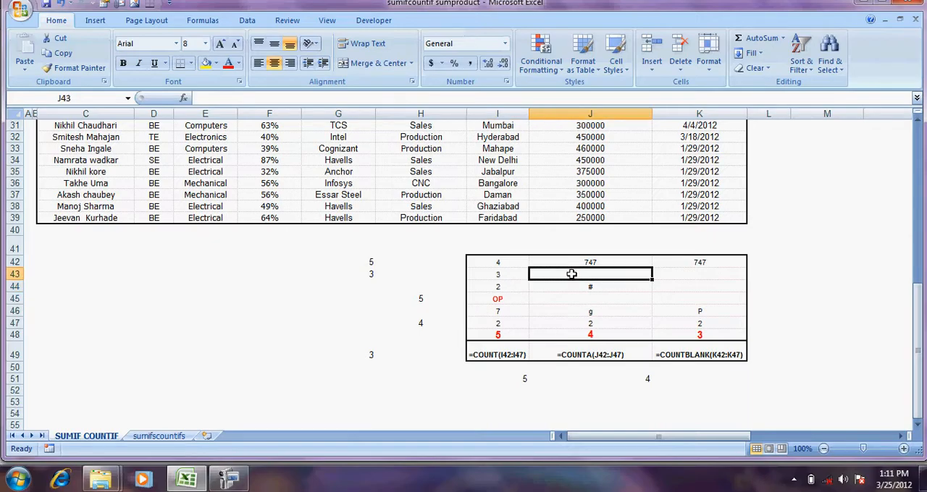
text(&)
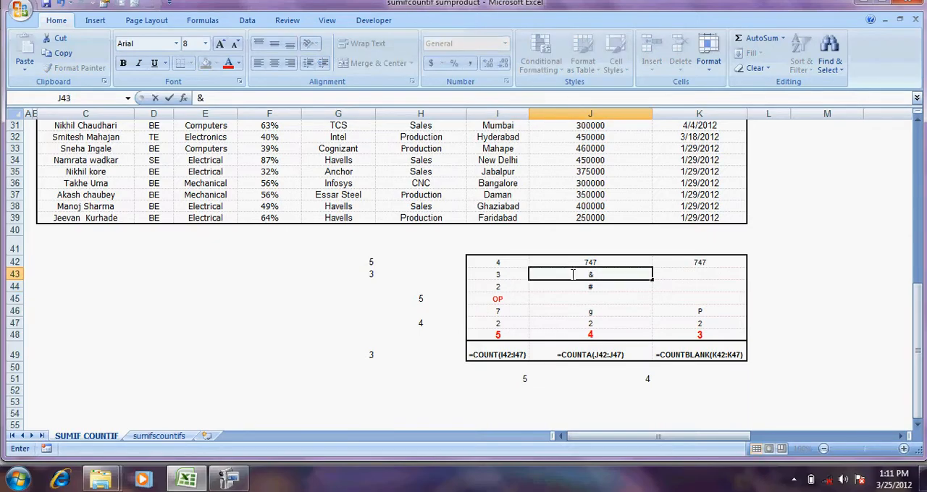
key(Return)
key(Return)
text(()
key(Return)
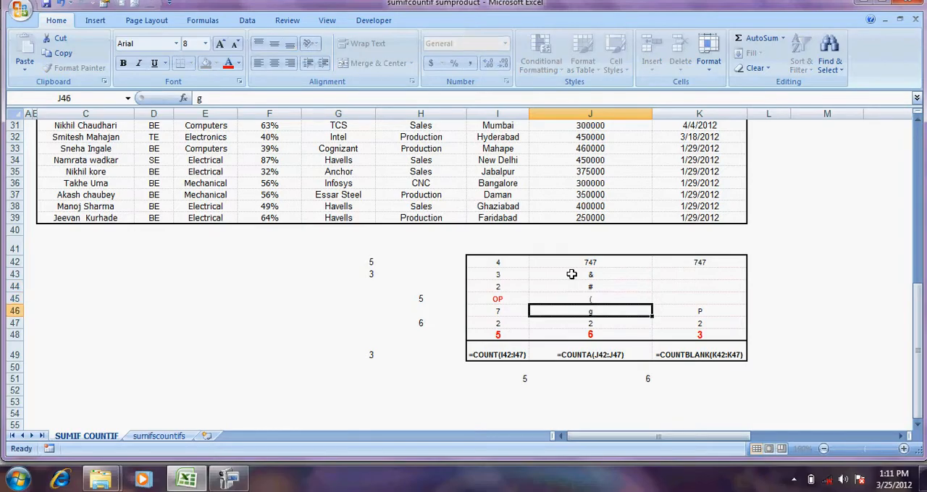
key(Left)
key(Left)
key(Down)
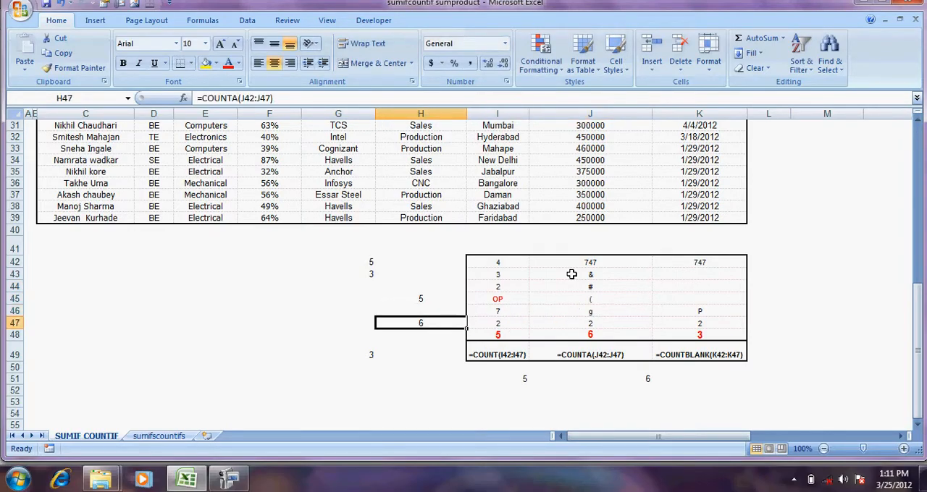
Start a formula in the empty cell M48, beside the sample table
key(Down)
key(Down)
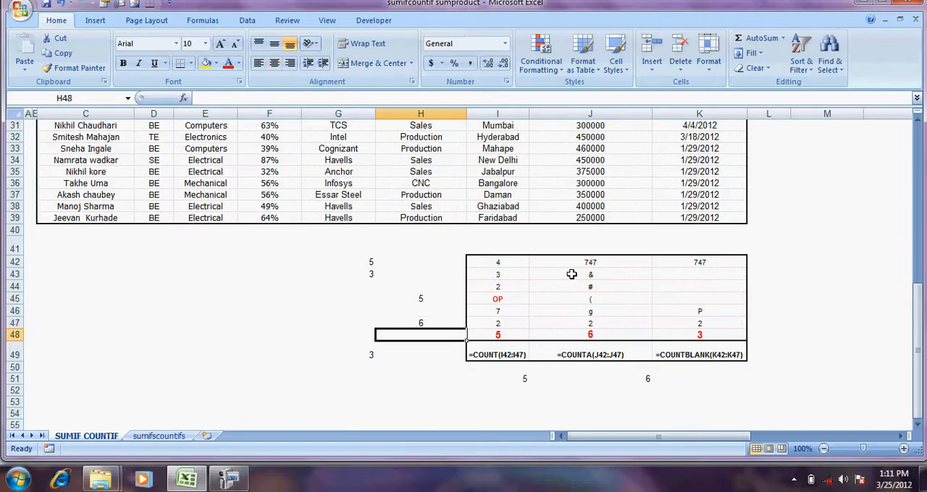
key(Right)
key(Right)
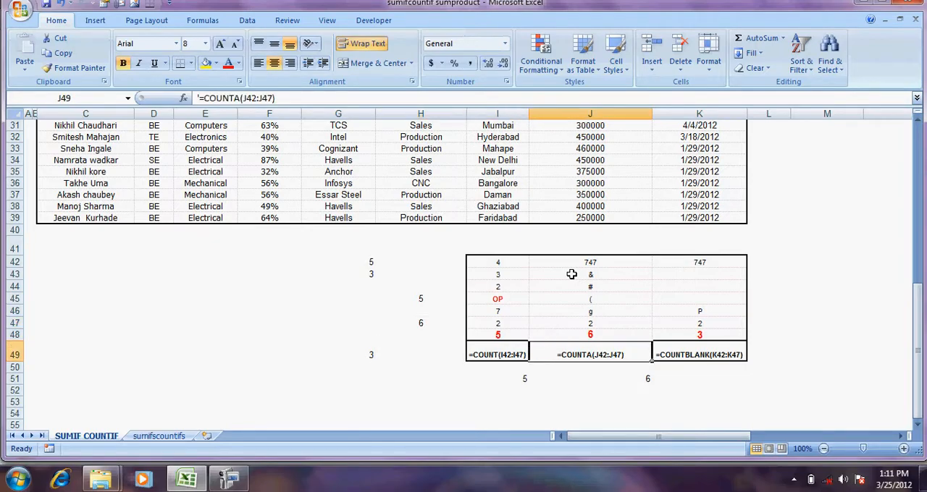
key(Right)
key(Right)
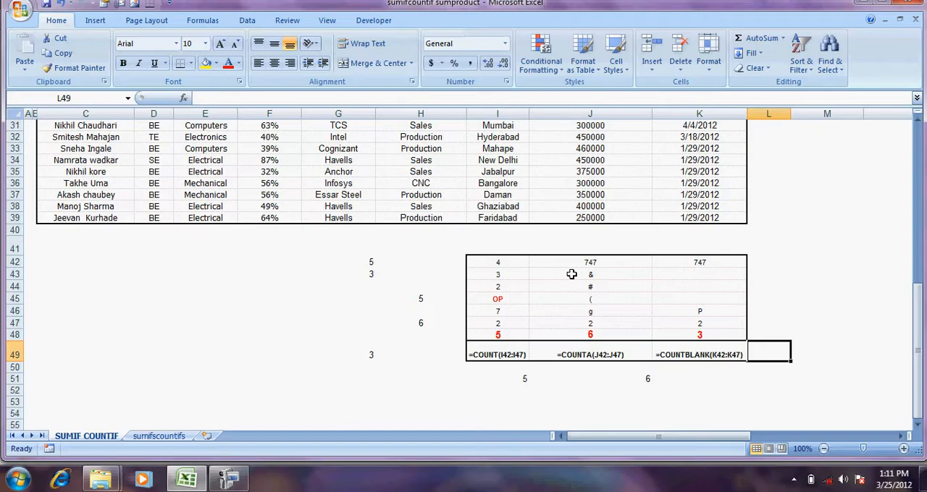
key(Up)
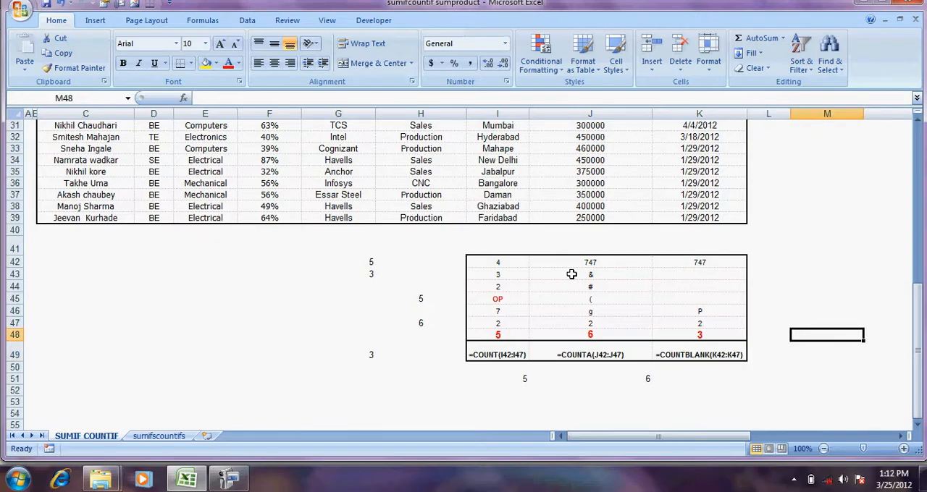
key(Right)
text(=COU)
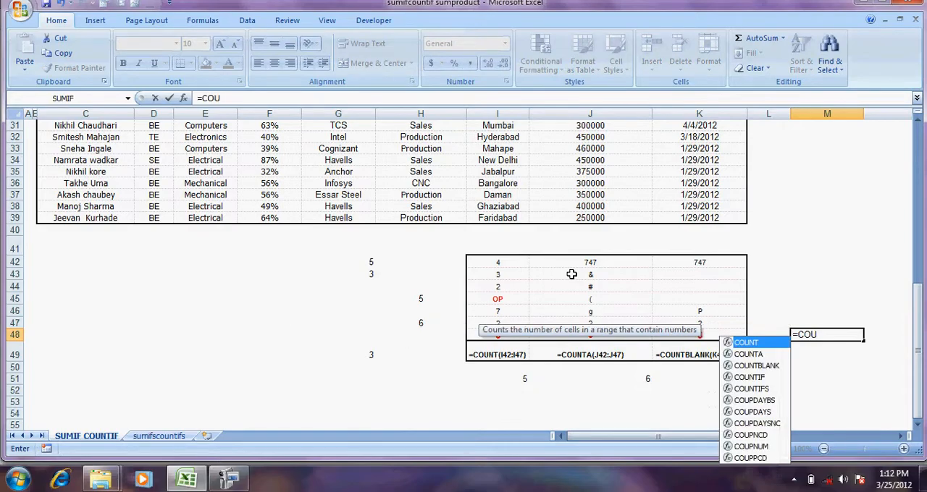
key(BackSpace)
key(BackSpace)
key(BackSpace)
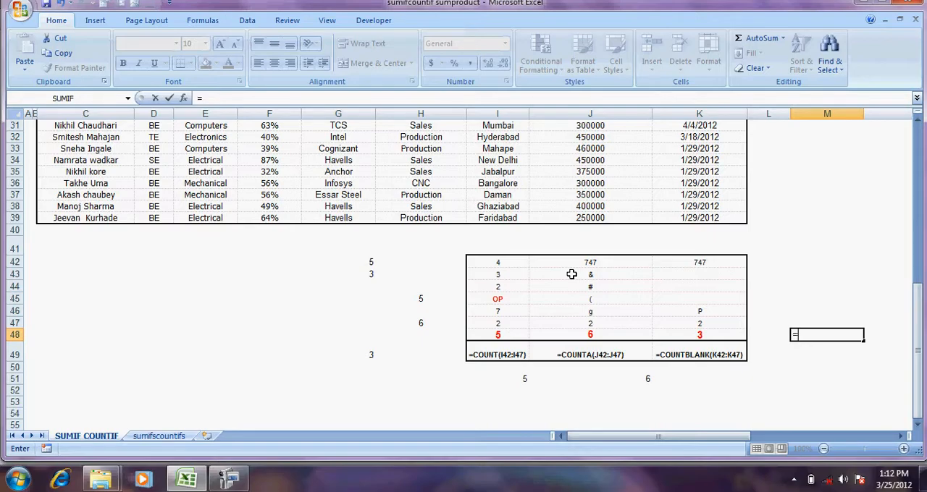
Browse the suggested functions beginning with C for the formula in M48
text(C)
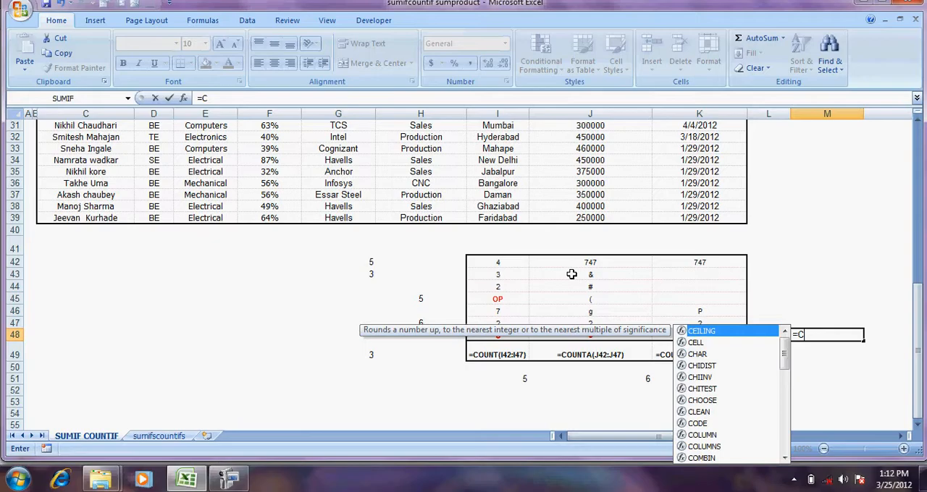
key(Down)
key(Down)
key(Down)
key(Down)
key(Down)
key(Down)
key(Down)
key(Down)
key(Down)
key(Down)
key(Down)
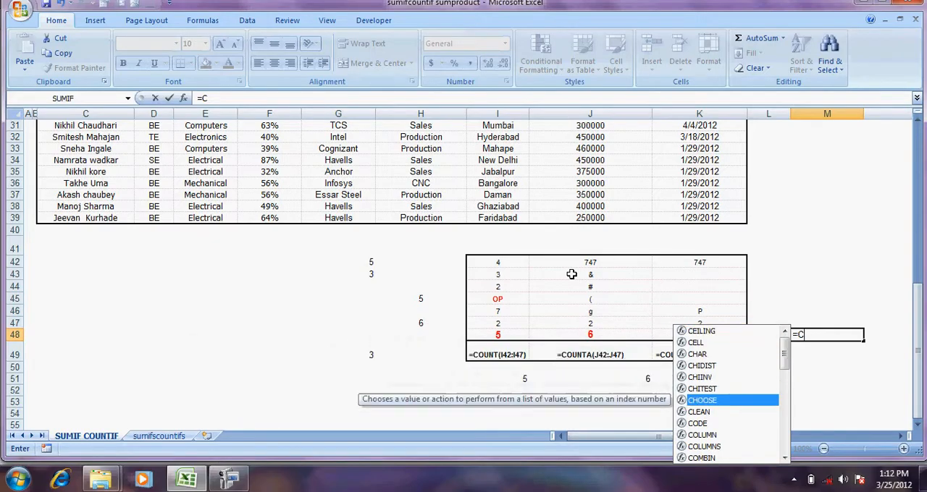
key(Down)
key(Down)
key(Down)
key(Down)
key(Down)
key(Down)
key(Down)
key(Down)
key(Down)
key(Down)
key(Down)
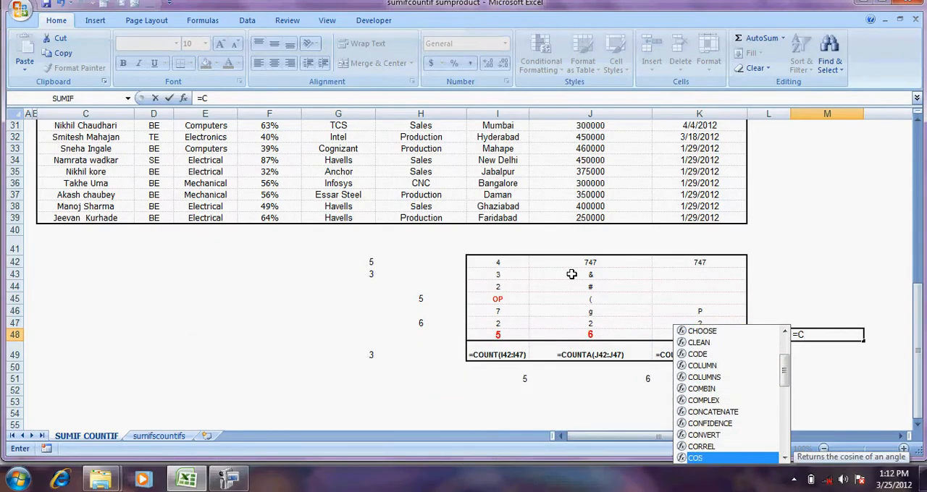
key(Down)
key(Down)
key(Down)
key(Down)
key(Down)
key(Down)
key(Down)
key(Down)
key(Down)
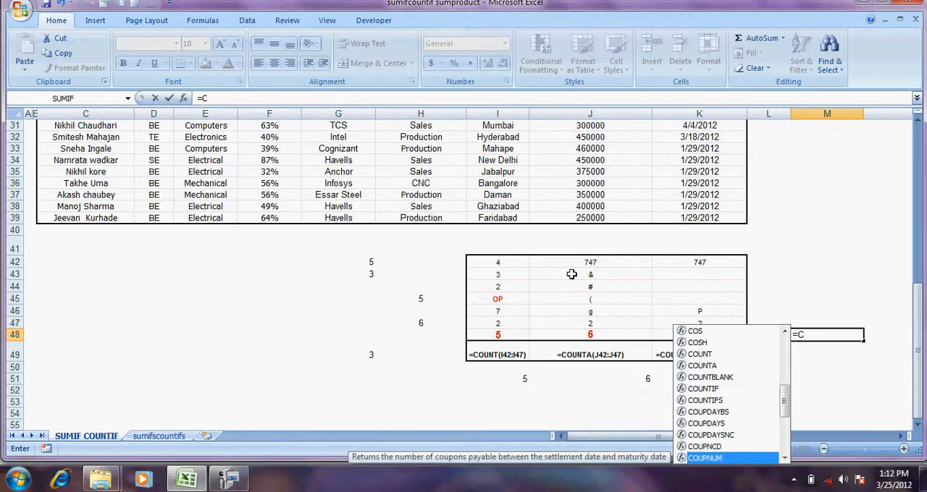
key(Up)
key(Up)
key(Up)
key(Up)
key(Up)
key(Up)
key(Up)
key(Up)
key(Up)
key(Up)
key(Up)
key(Up)
key(Up)
key(Up)
key(Up)
key(Up)
key(Up)
key(Up)
key(Up)
key(Up)
key(Up)
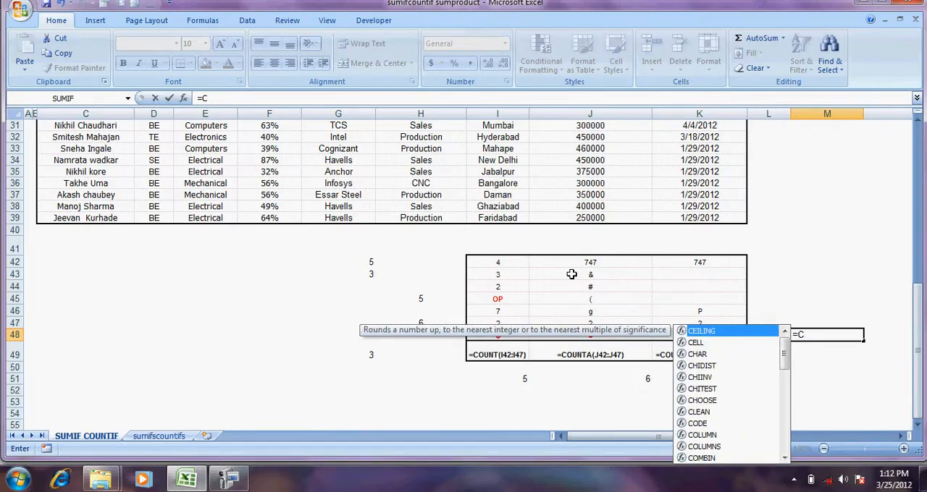
text(OI)
key(BackSpace)
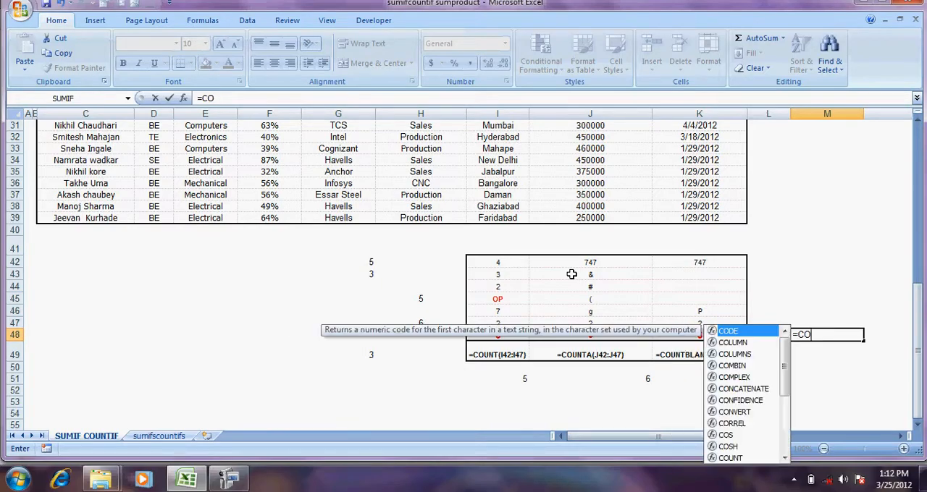
text(U)
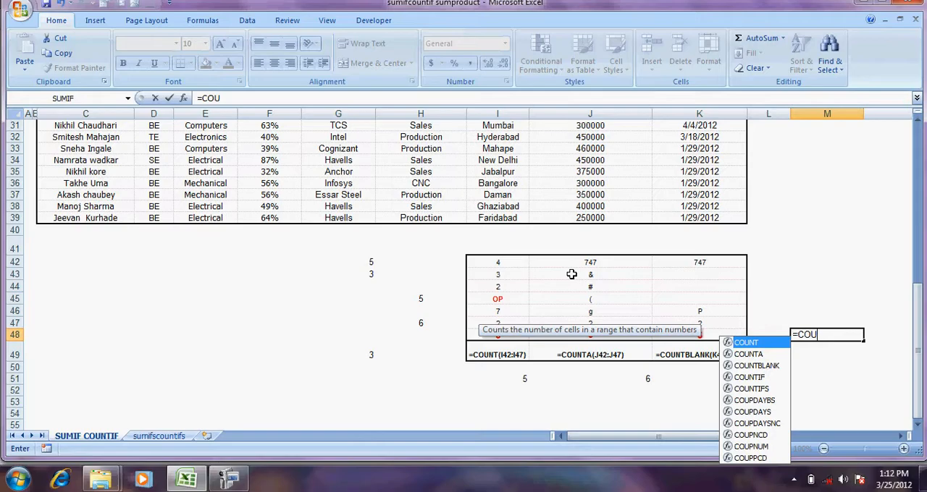
key(Down)
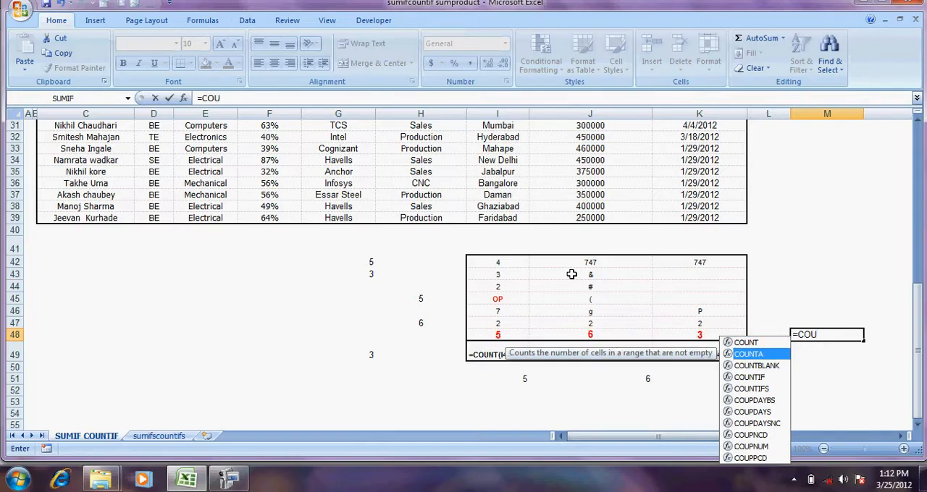
key(Tab)
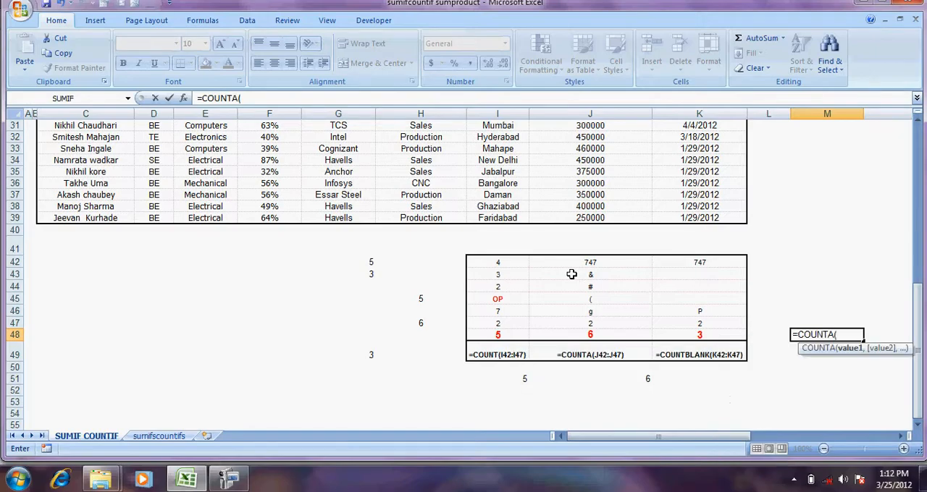
key(BackSpace)
key(BackSpace)
key(BackSpace)
key(BackSpace)
key(BackSpace)
key(BackSpace)
key(BackSpace)
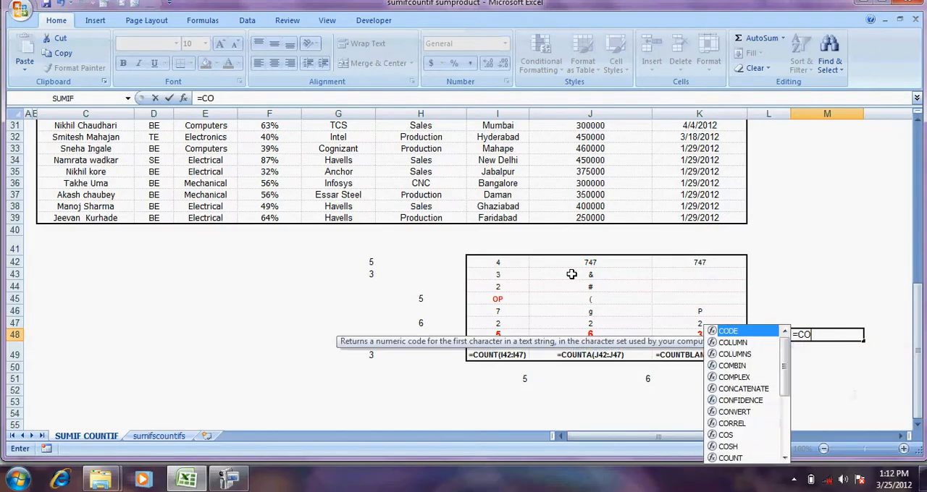
key(BackSpace)
Enter =COUNTA(K42:K47) in cell M48
text(=COUN)
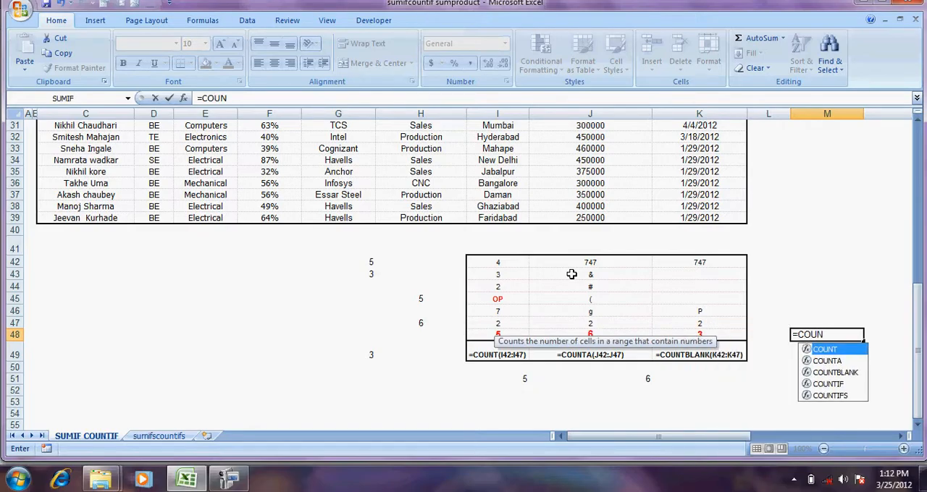
key(Down)
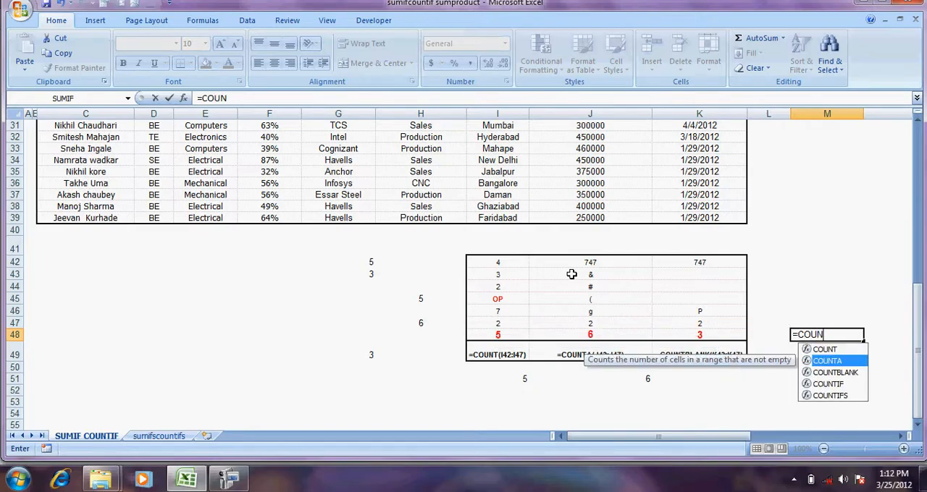
key(Tab)
key(Left)
key(Left)
key(Up)
key(shift+Up)
key(shift+Up)
key(shift+Up)
key(shift+Up)
key(shift+Up)
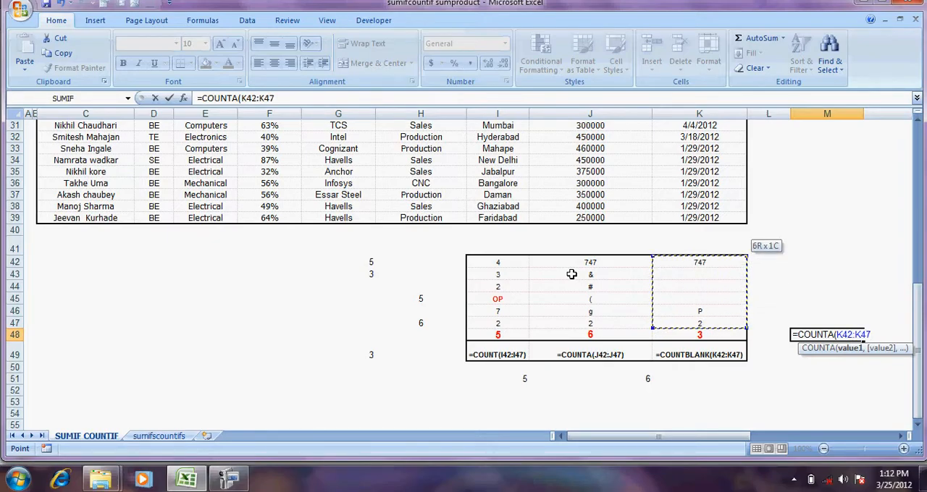
text())
key(ctrl+Return)
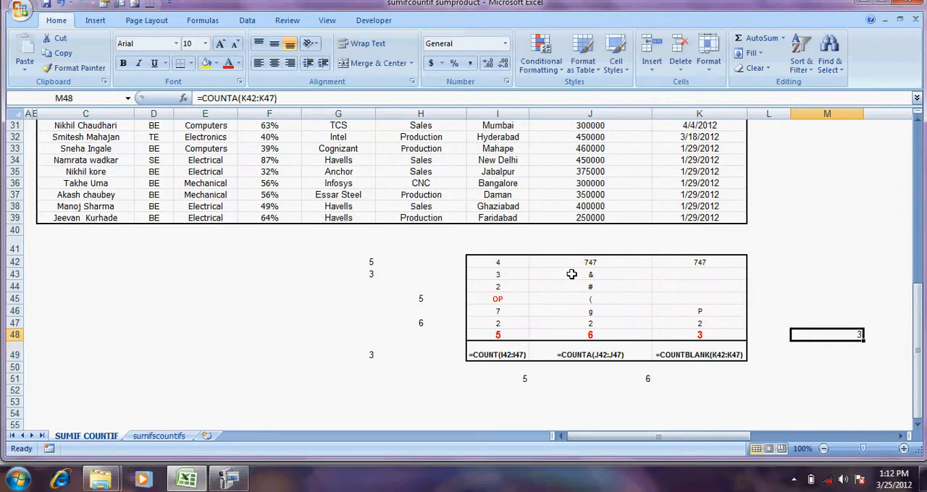
Examine the filled and blank cells of K42:K47, and return to the formula in M48
key(Left)
key(Left)
key(Up)
key(Up)
key(Up)
key(Up)
key(Up)
key(Up)
key(Down)
key(Right)
key(Right)
key(Down)
key(Down)
key(Down)
key(Down)
key(Down)
Replace the COUNTA function in M48 with COUNTBLANK, keeping the range K42:K47
key(F2)
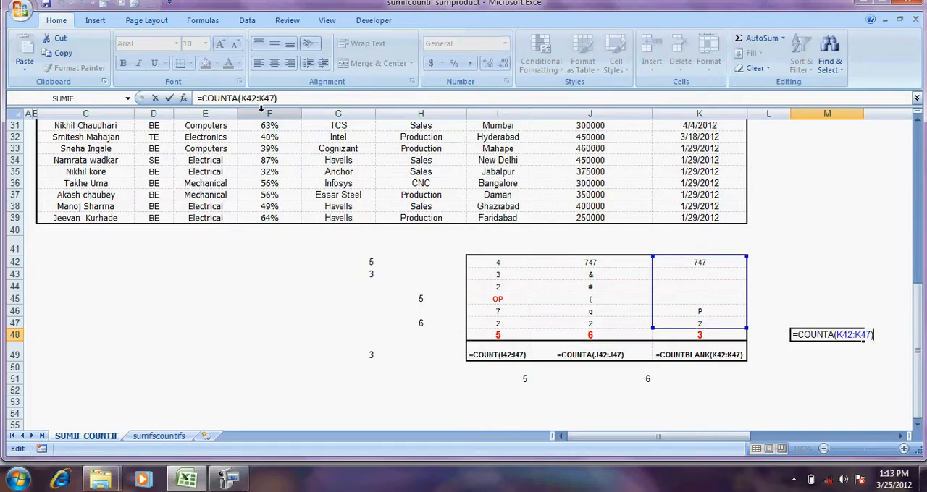
click(240, 99)
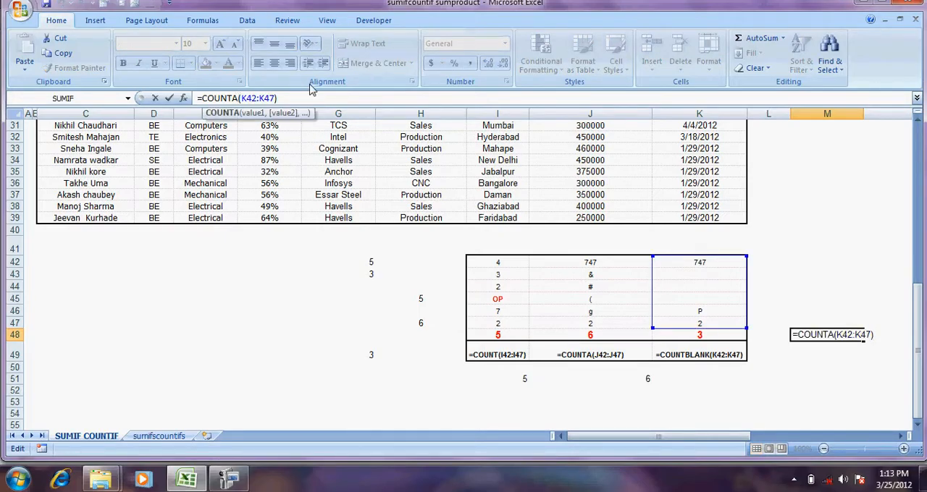
key(BackSpace)
key(Down)
key(Down)
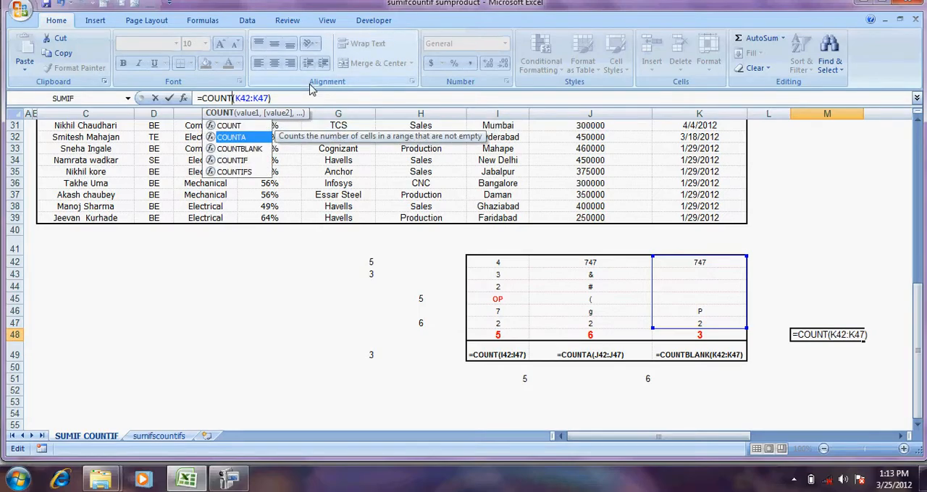
key(Tab)
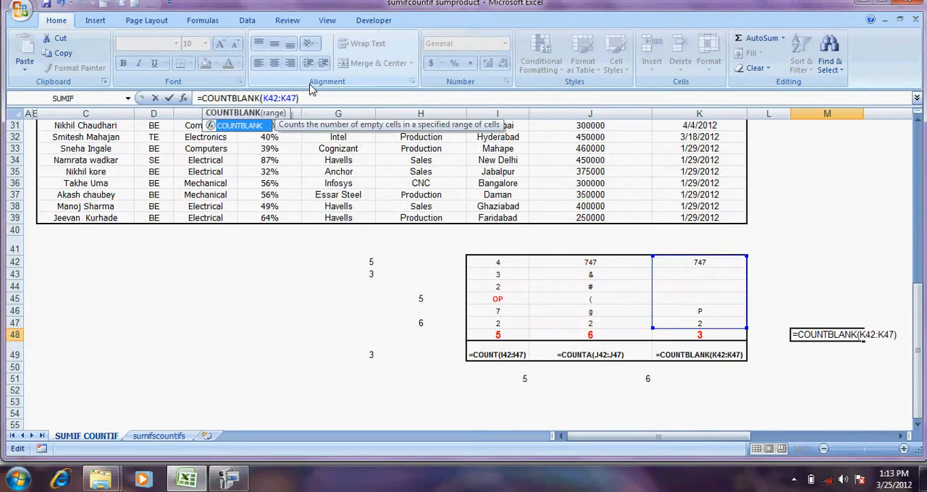
key(Return)
Review the function arguments of the COUNTBLANK formula in M48 without changing them
key(Up)
key(Left)
key(Right)
key(Right)
key(Left)
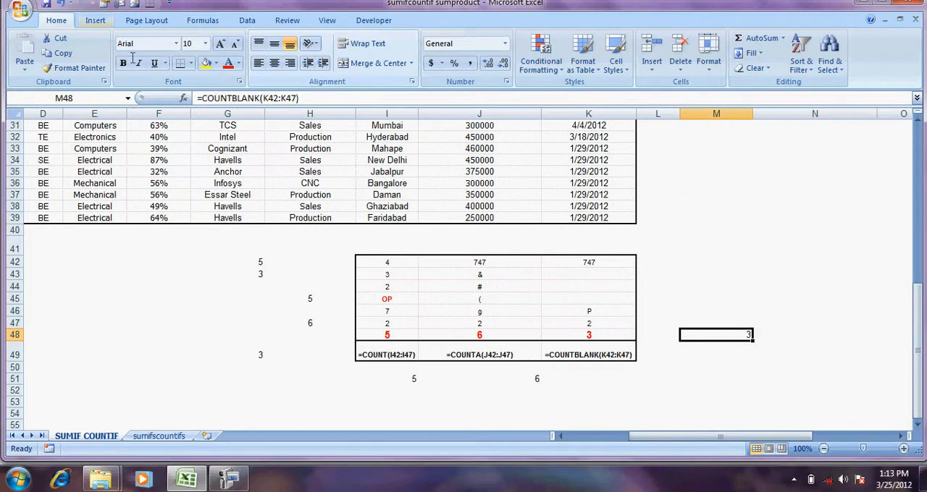
click(184, 98)
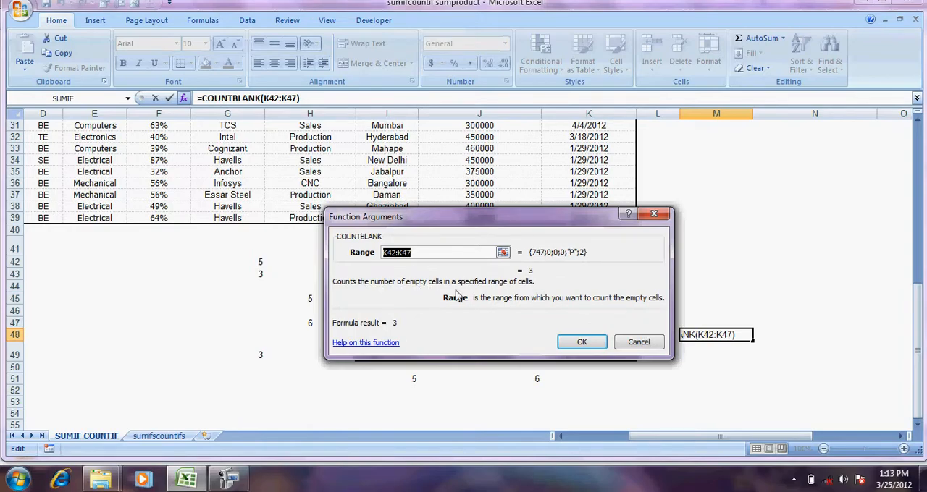
click(630, 346)
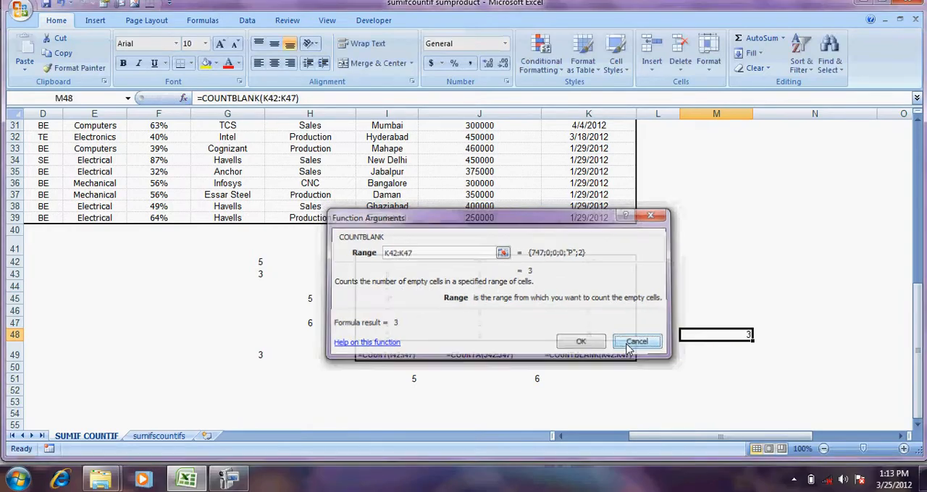
Enter F in cells K43, K45 and K44, and check the COUNTBLANK formula in M48
click(605, 274)
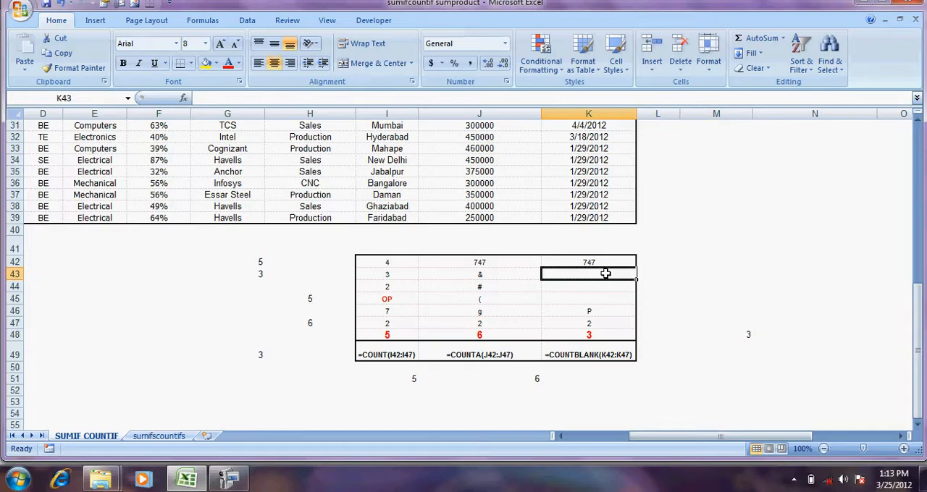
text(F)
click(588, 297)
text(F)
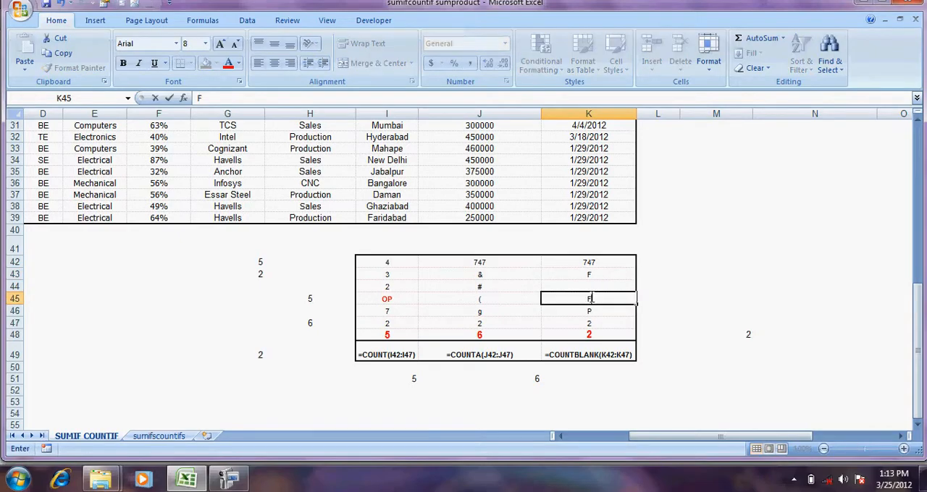
click(600, 288)
text(F)
click(698, 264)
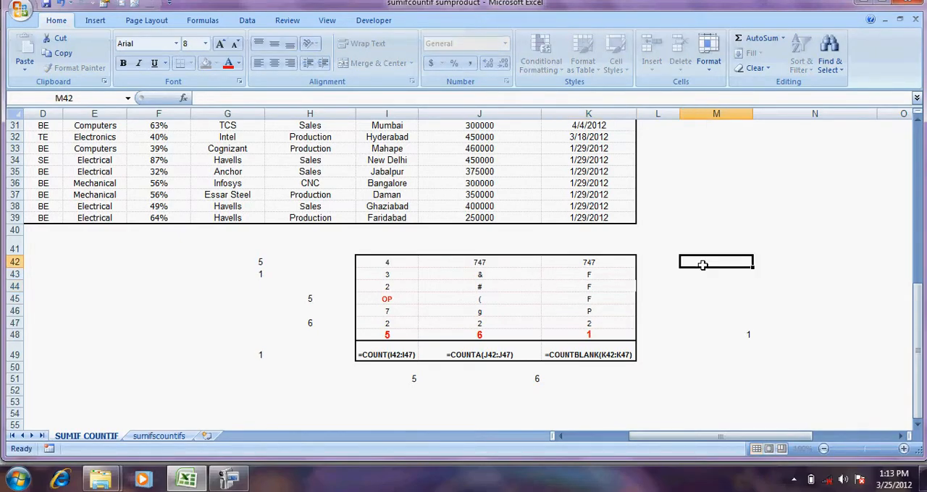
click(740, 334)
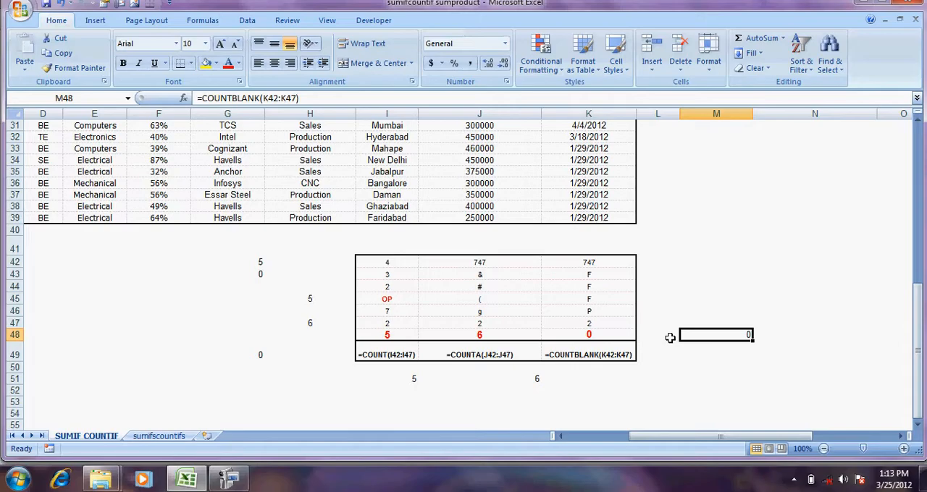
Return to the top of the sheet and examine the student placement table and the Condition table beside it
click(593, 269)
key(Up)
key(Up)
key(Up)
key(Up)
key(Up)
key(Up)
key(Up)
key(Up)
key(Up)
key(Up)
key(Up)
key(Up)
key(Up)
key(Up)
key(Up)
key(Up)
key(Up)
key(Up)
key(Up)
key(Up)
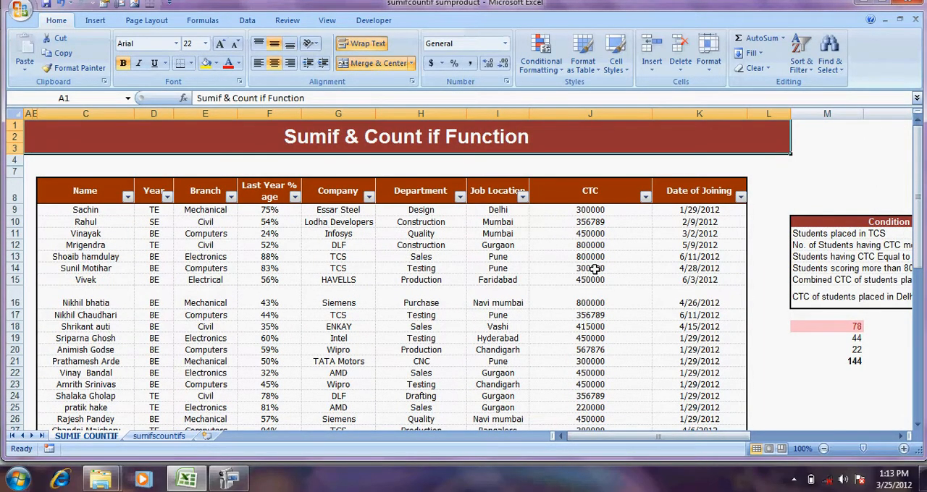
key(Down)
key(Down)
key(Down)
key(Down)
key(Down)
key(Down)
key(Down)
key(Down)
key(Down)
key(Down)
key(Left)
key(Left)
key(Left)
key(Left)
key(Left)
key(Left)
key(Left)
key(Left)
key(Left)
key(Right)
key(Right)
key(Right)
key(Right)
key(Right)
key(Right)
key(Right)
key(Right)
key(Right)
key(Right)
key(Right)
key(Right)
key(Right)
key(Right)
key(Right)
key(Left)
key(Left)
key(Left)
key(Left)
key(Left)
key(Left)
key(Left)
key(Up)
key(Up)
key(Up)
key(Up)
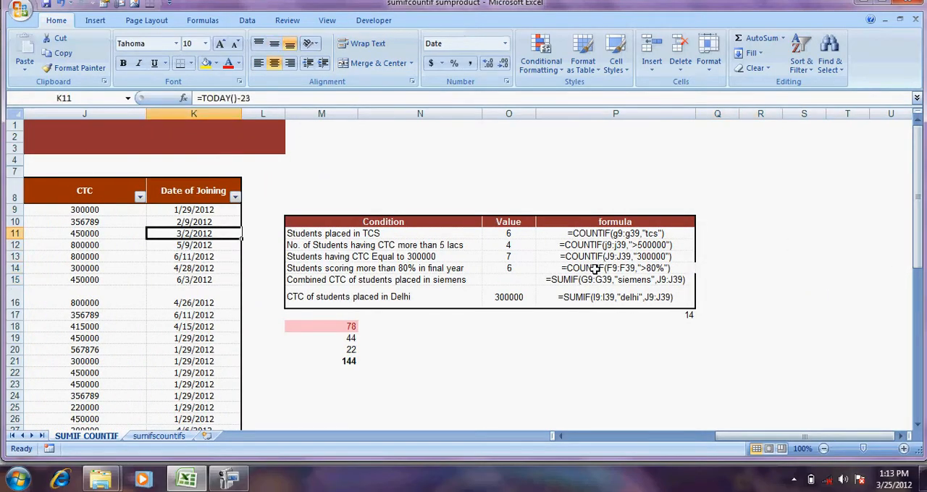
Inspect the COUNTIF formula in O11 for the condition Students placed in TCS
key(Right)
key(Right)
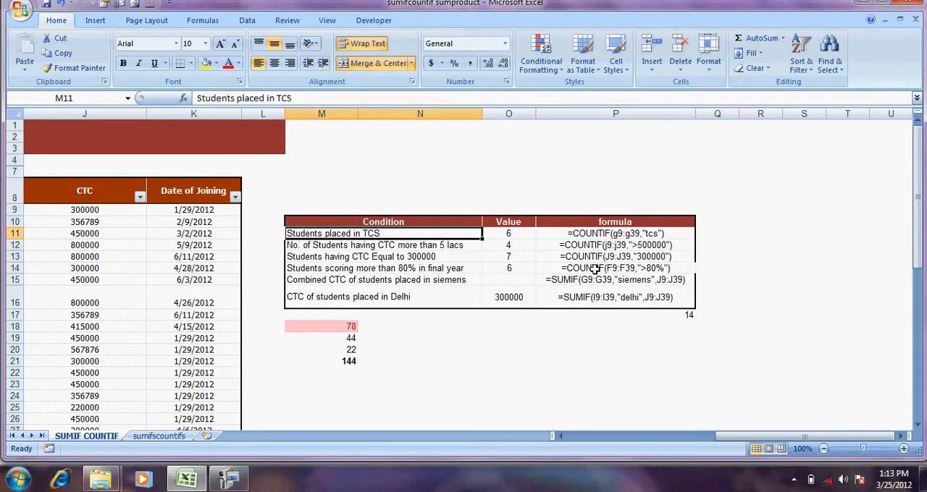
key(Right)
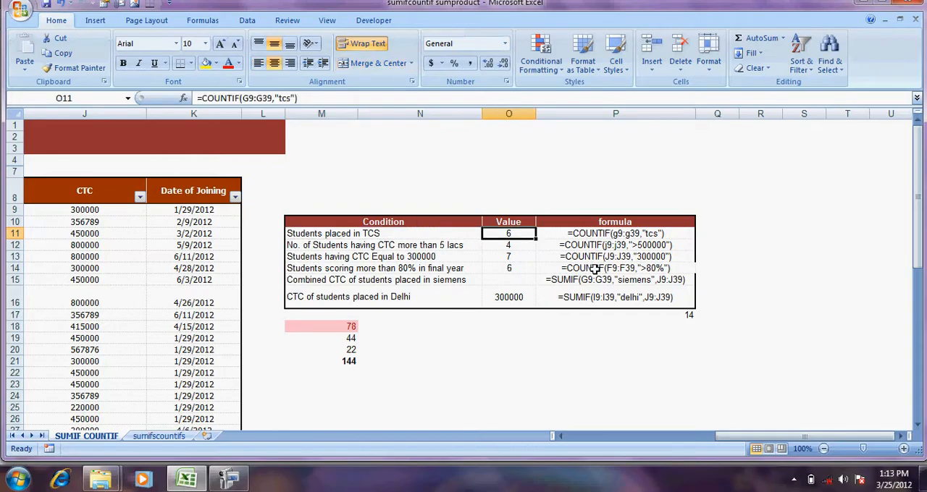
Try to enter a COUNTIF formula in O11 for the condition Students placed in TCS
text(=COUNTIF)
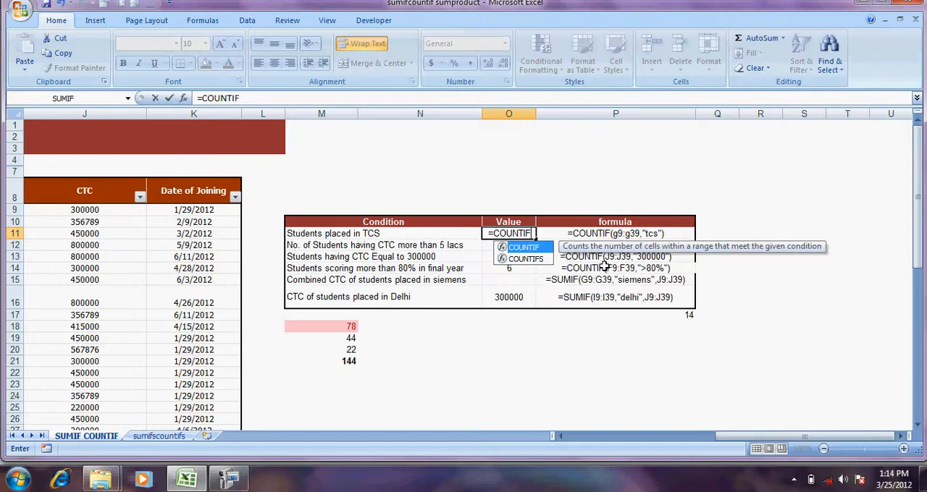
click(593, 269)
click(532, 247)
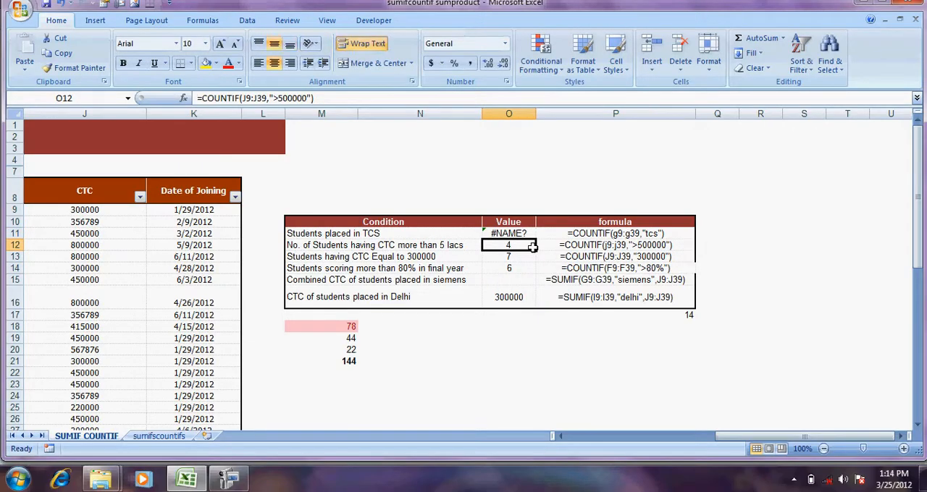
Review the COUNT, COUNTA and COUNTBLANK formula texts in I49, J49 and K49 below the sample values
key(Left)
key(Left)
key(Left)
key(Left)
key(Left)
key(Left)
key(Left)
key(Left)
key(Right)
key(Right)
key(Right)
key(Right)
key(Right)
key(Right)
key(Right)
key(Right)
key(Down)
key(Down)
key(Down)
key(Down)
key(Down)
key(Down)
key(Down)
key(Down)
key(Down)
key(Down)
key(Down)
key(Down)
key(Down)
key(Down)
key(Down)
key(Down)
key(Down)
key(Down)
key(Down)
key(Down)
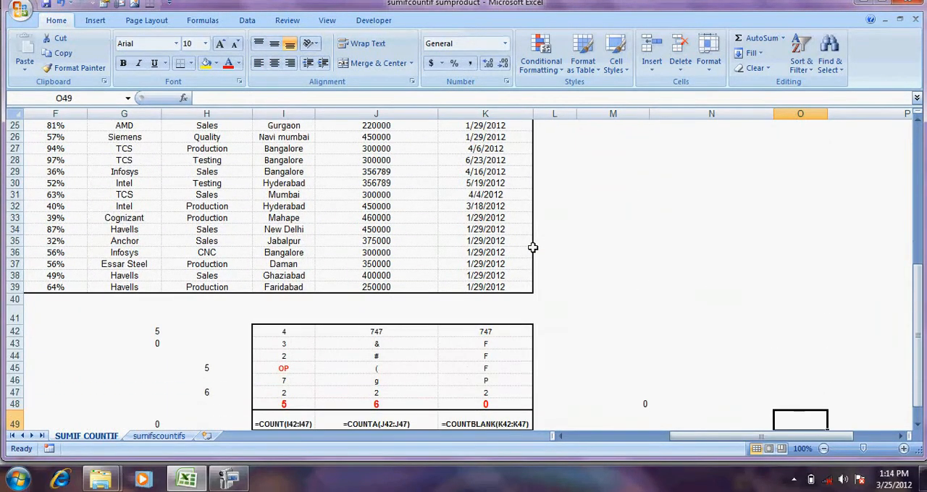
key(Left)
key(Left)
key(Left)
key(Left)
key(Left)
key(Left)
key(Left)
key(Left)
key(Right)
key(Right)
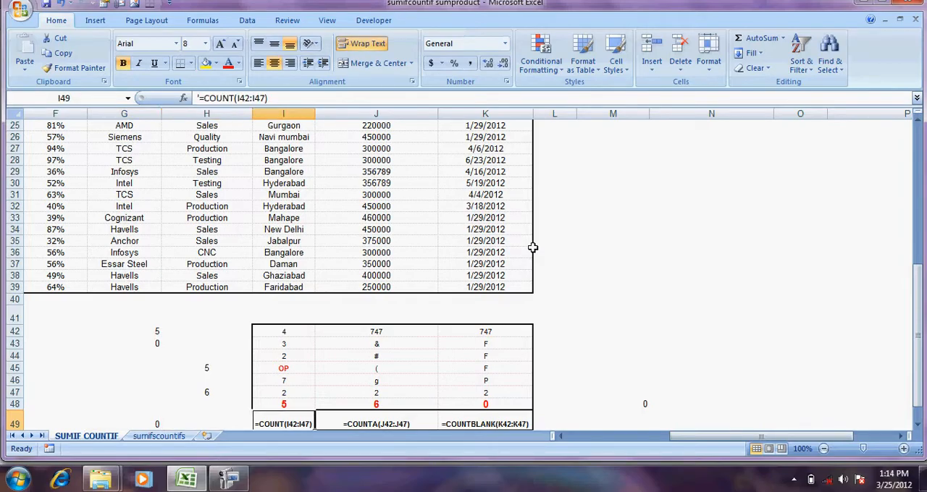
key(Right)
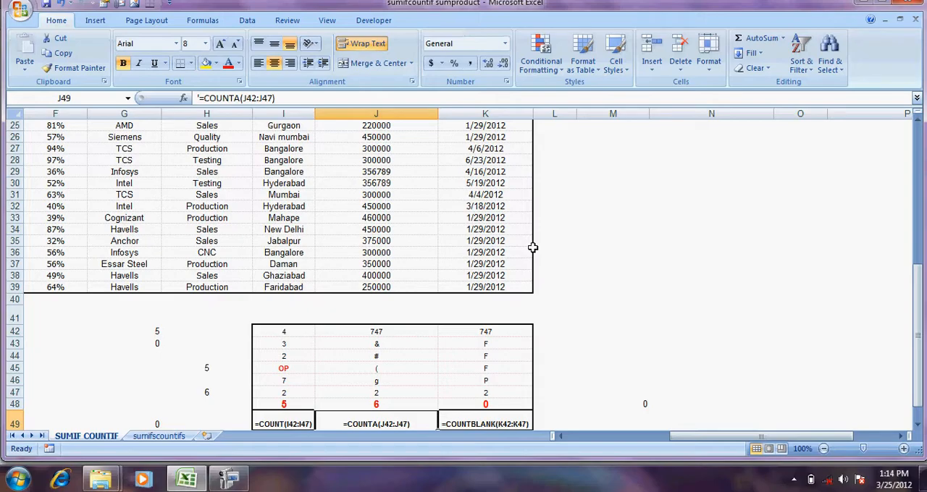
key(Right)
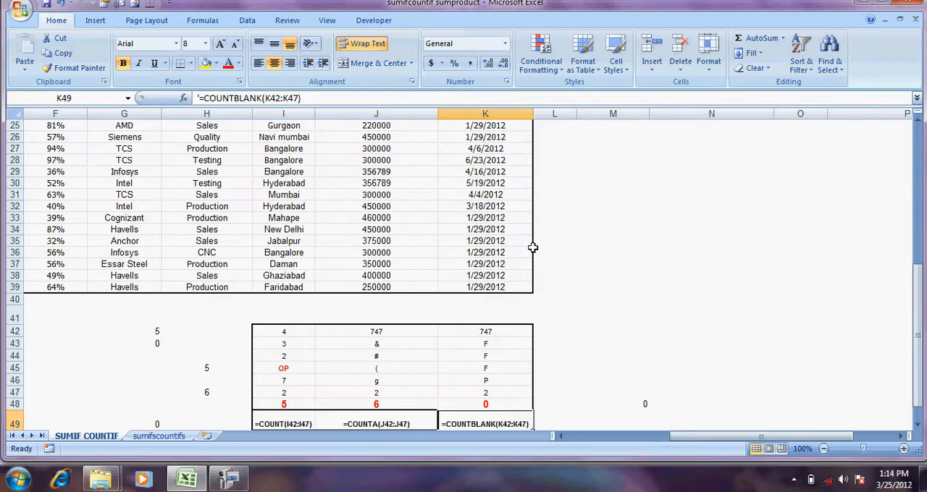
Enter IF in cell M49 and replace the formula in M48 with the text COUNT
key(Right)
key(Right)
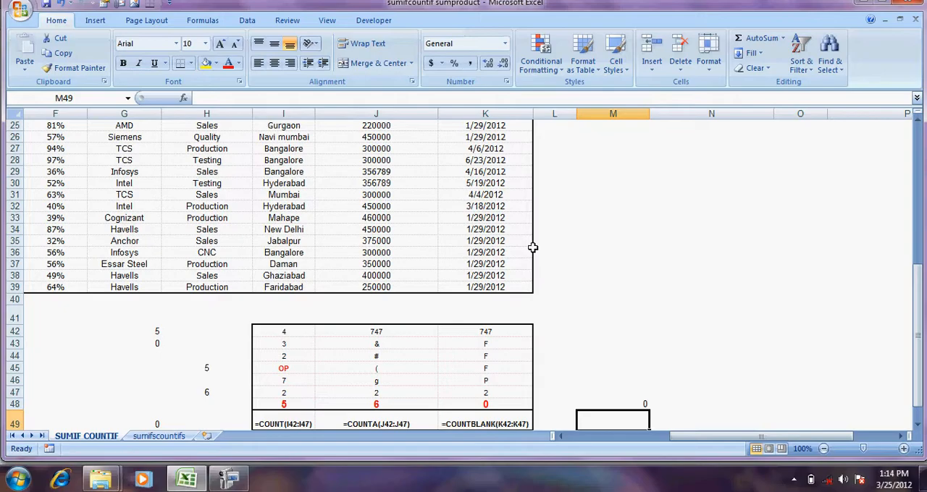
text(IGF)
key(BackSpace)
key(BackSpace)
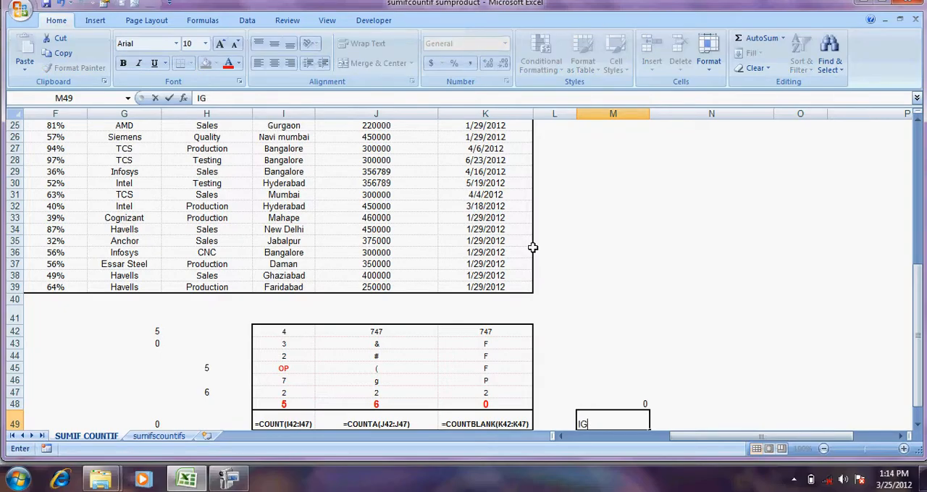
text(F)
key(Up)
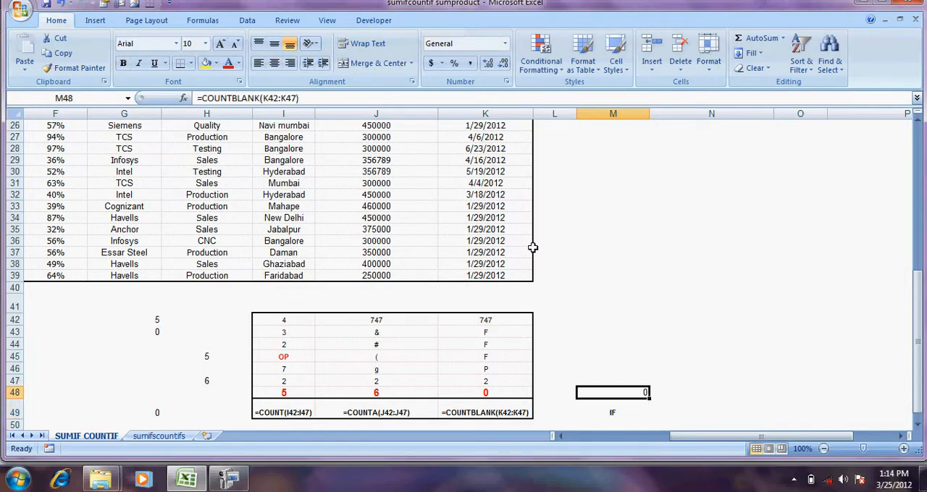
text(COUBN)
key(BackSpace)
key(BackSpace)
text(NT)
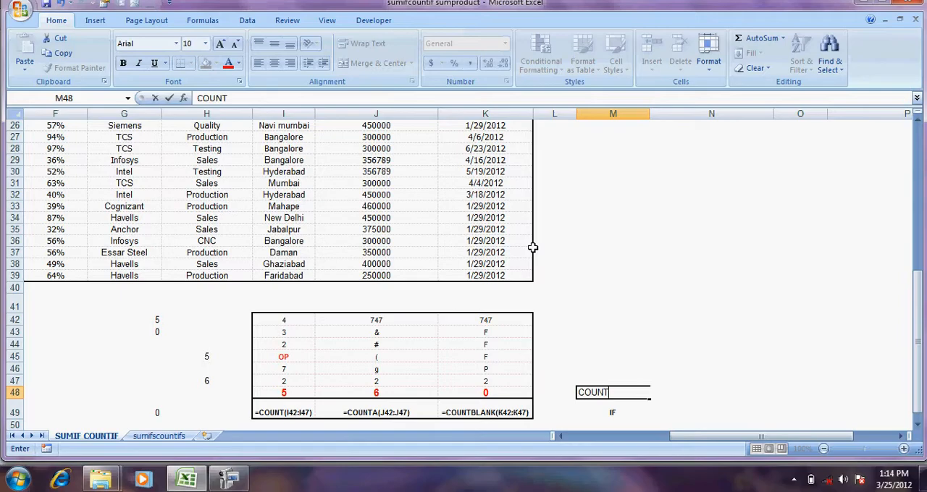
key(Return)
key(Up)
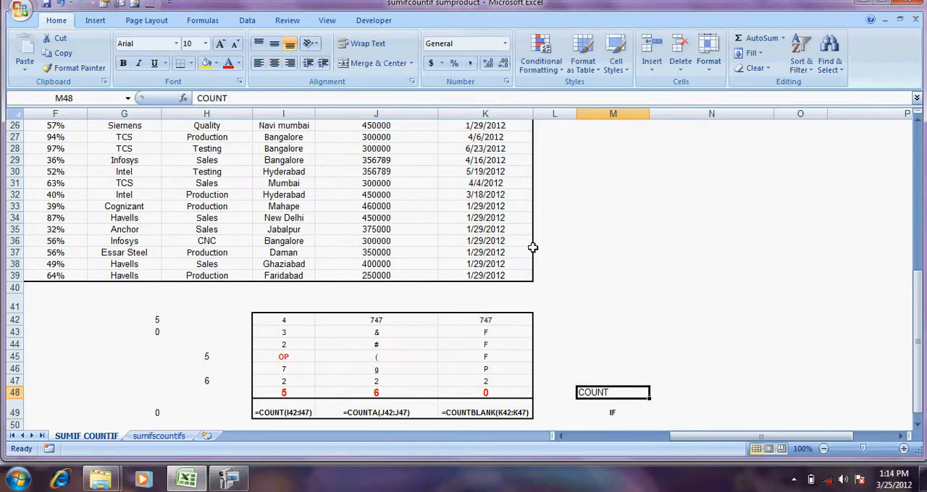
key(Down)
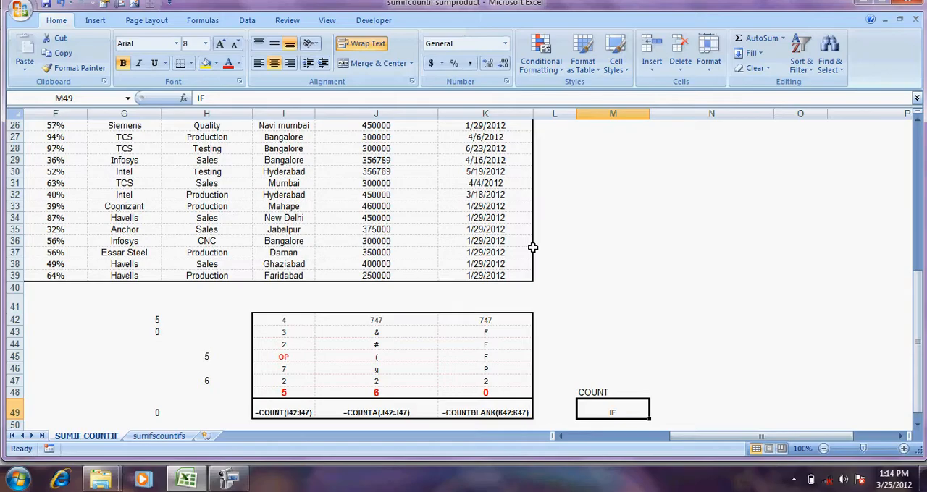
Select all CTC values of the student table, J9:J39, to check how many cells contain data
key(Up)
key(Up)
key(Up)
key(Up)
key(Up)
key(Up)
key(Up)
key(Up)
key(Up)
key(Up)
key(Up)
key(Up)
key(Up)
key(Up)
key(Up)
key(Up)
key(Up)
key(Up)
key(Up)
key(Up)
key(Up)
key(Down)
key(Down)
key(Down)
key(Down)
key(Down)
key(Down)
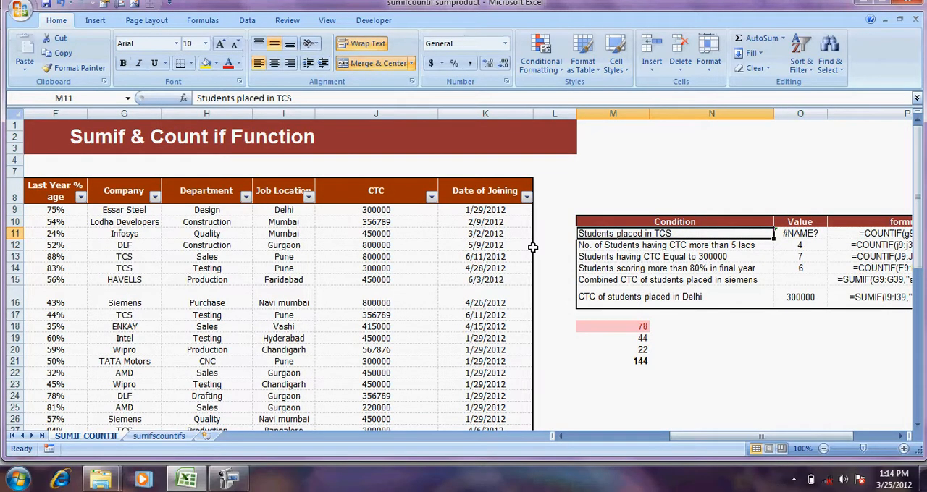
key(Left)
key(Left)
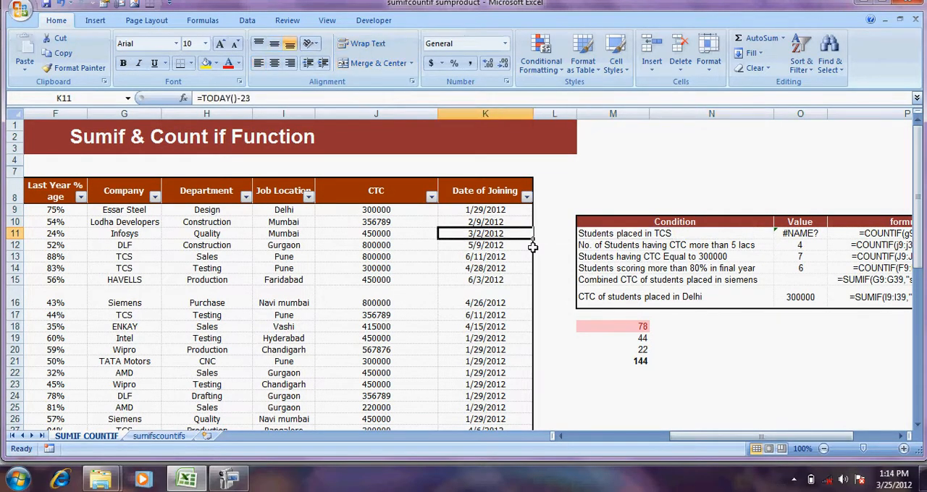
key(Left)
key(Up)
key(Up)
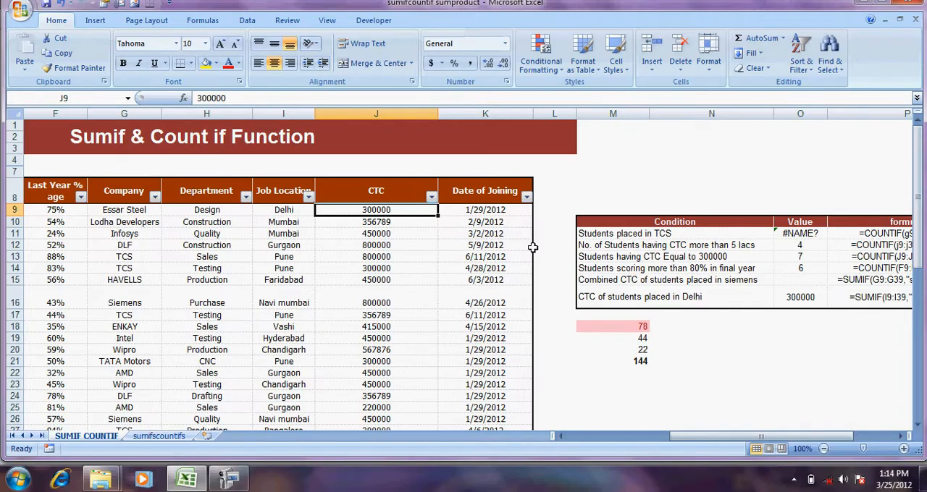
key(ctrl+shift+Down)
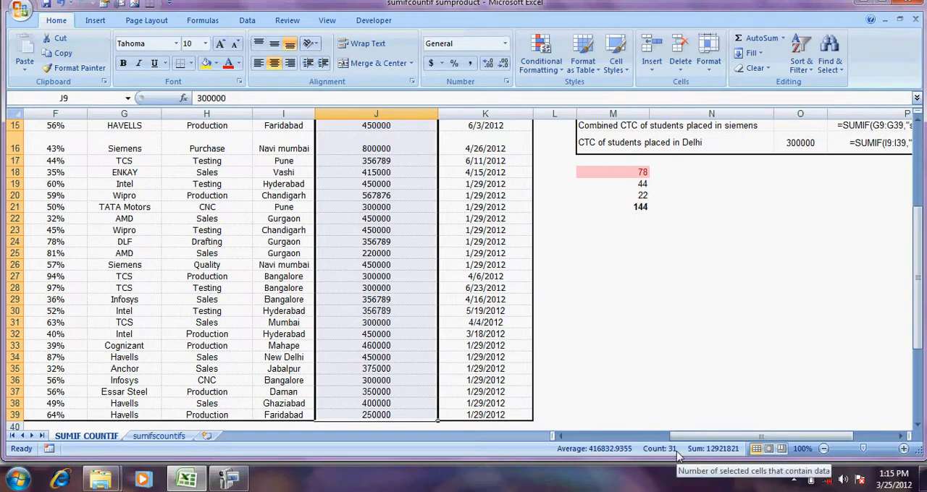
Start a new formula with the COUNTIF function in O11, beside Students placed in TCS
click(627, 302)
key(Up)
key(ctrl+Up)
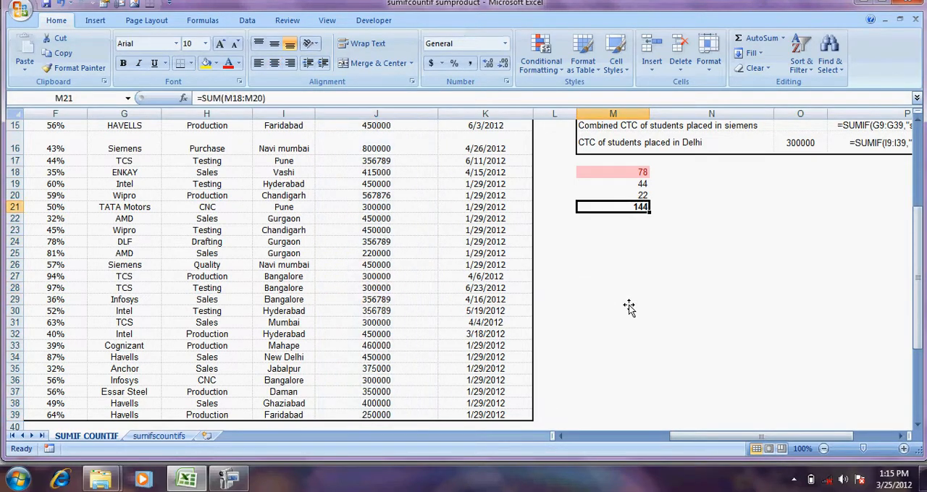
key(Up)
key(Up)
key(Up)
key(Up)
key(Up)
key(Up)
key(Up)
key(Up)
key(Up)
key(Up)
key(Up)
key(Up)
key(Up)
key(Up)
key(Up)
key(Up)
key(Up)
key(ctrl+Down)
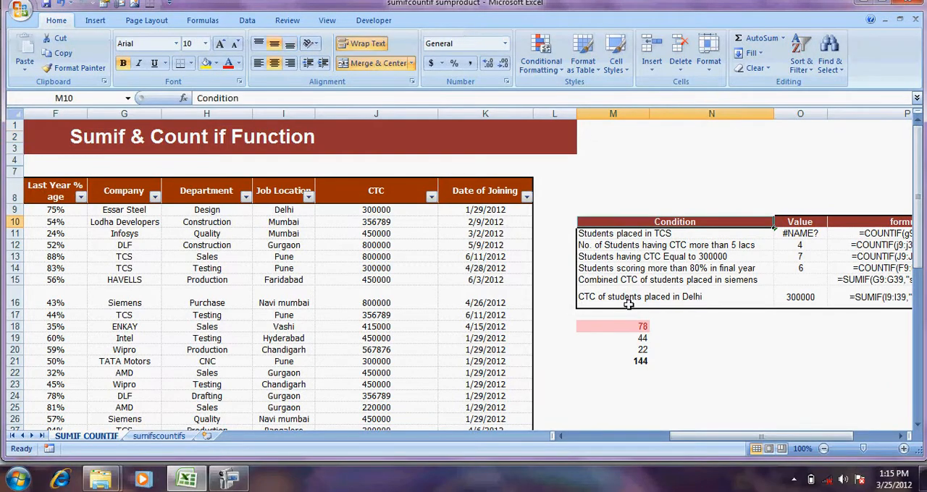
key(Down)
key(Right)
key(Right)
text(=)
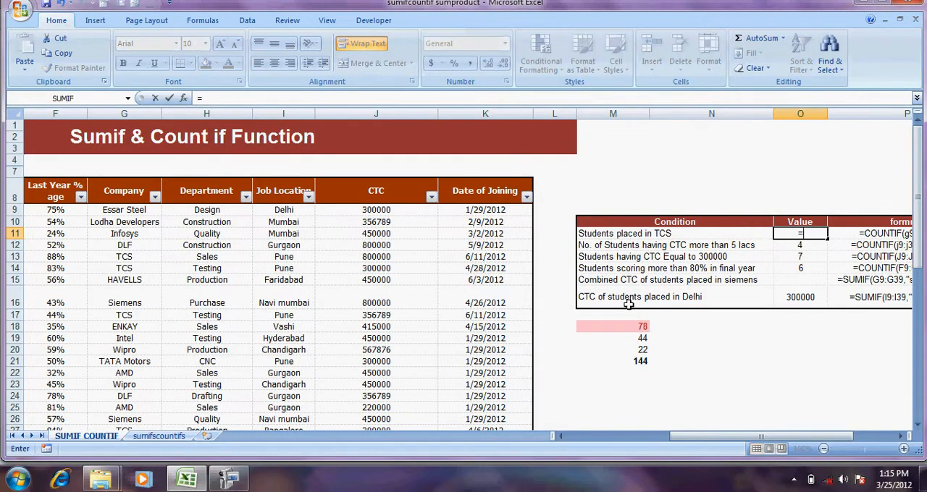
text(COUN)
key(Down)
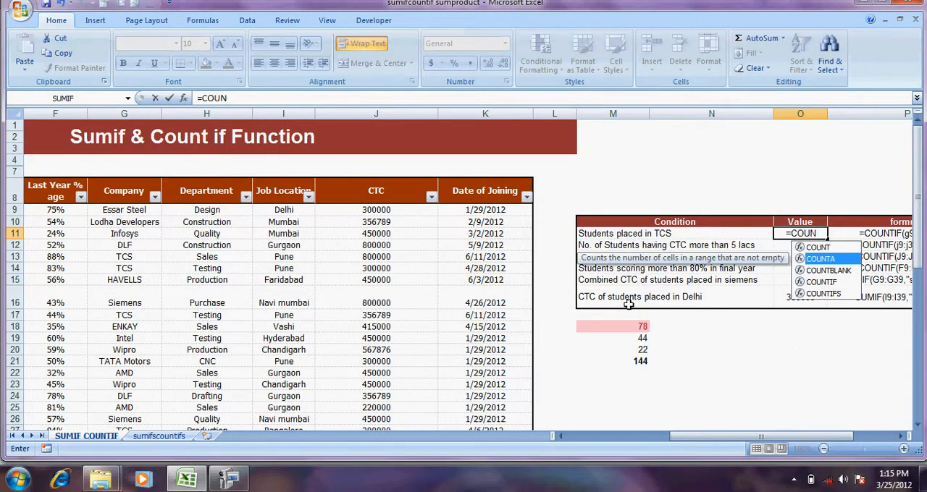
key(Down)
key(Down)
key(Tab)
Complete the COUNTIF formula in O11 with the Company range G9:G39 and the criterion "TCS", and check it
key(Left)
key(Left)
key(Left)
key(Left)
key(Left)
key(Left)
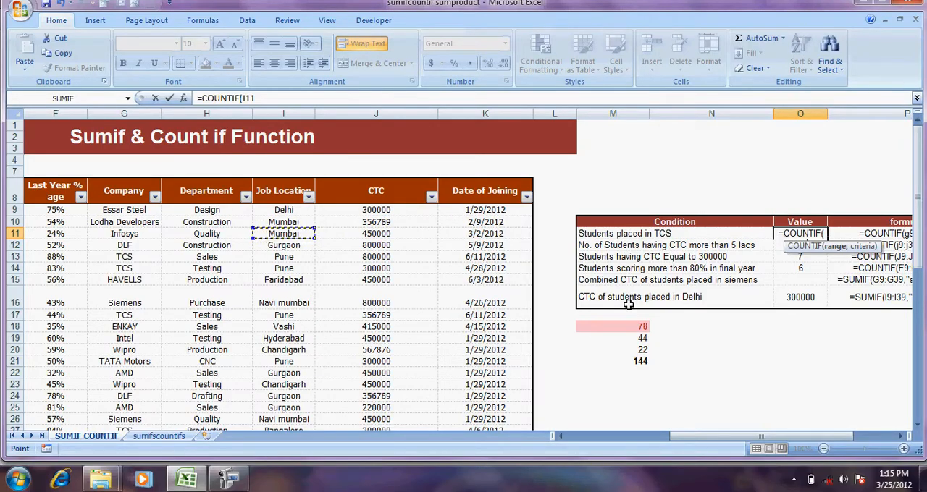
key(Left)
key(Left)
key(Up)
key(Up)
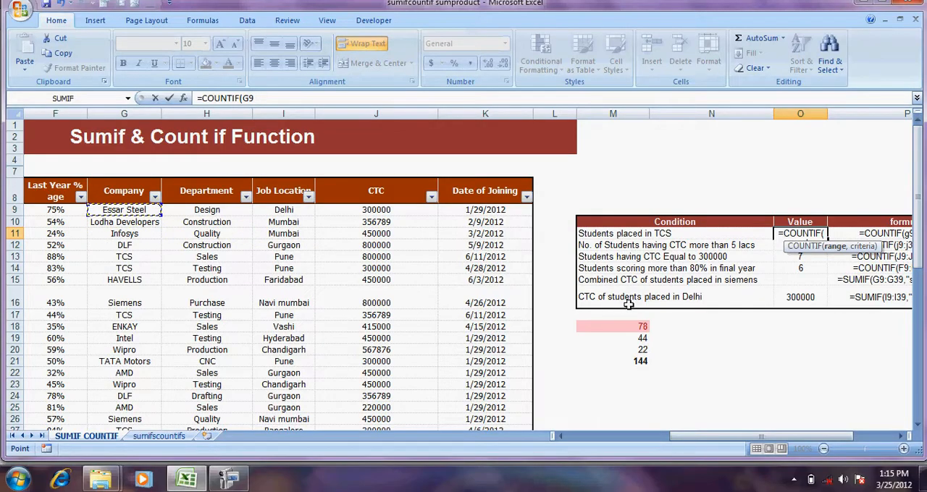
key(ctrl+shift+Down)
text(,)
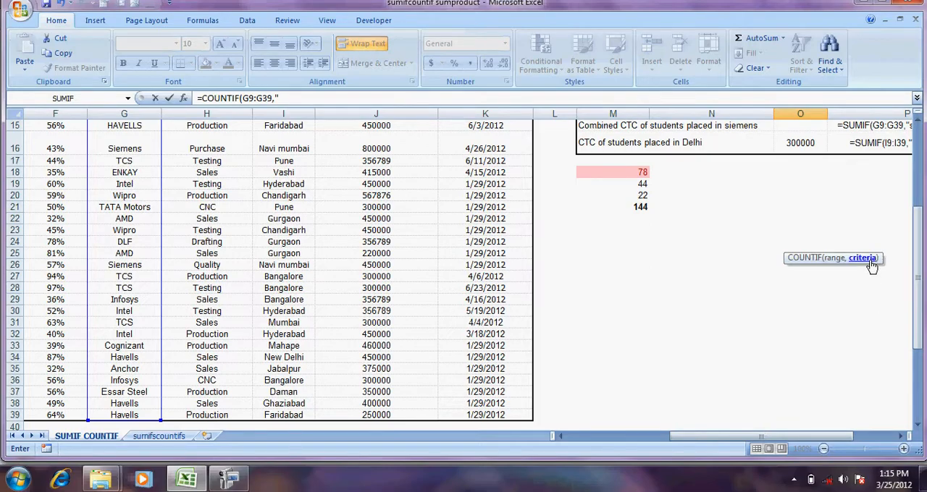
text("TCA)
key(Return)
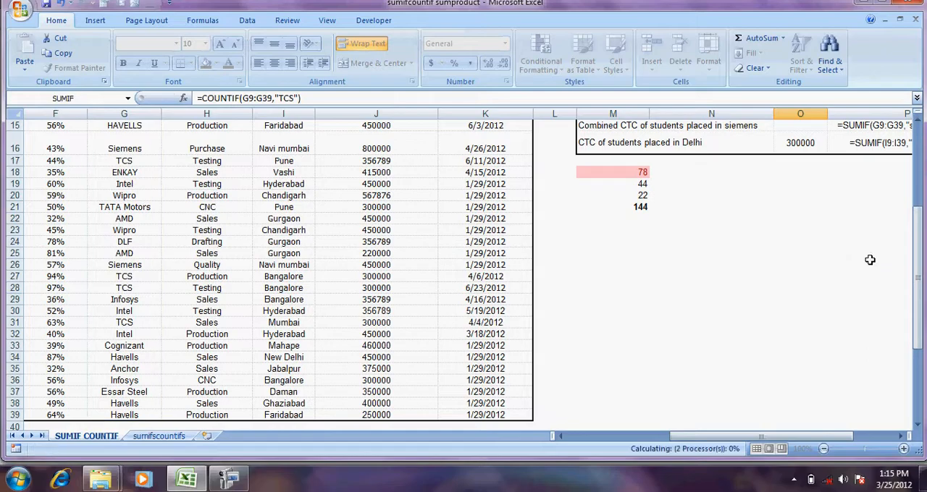
key(Up)
key(Up)
key(Down)
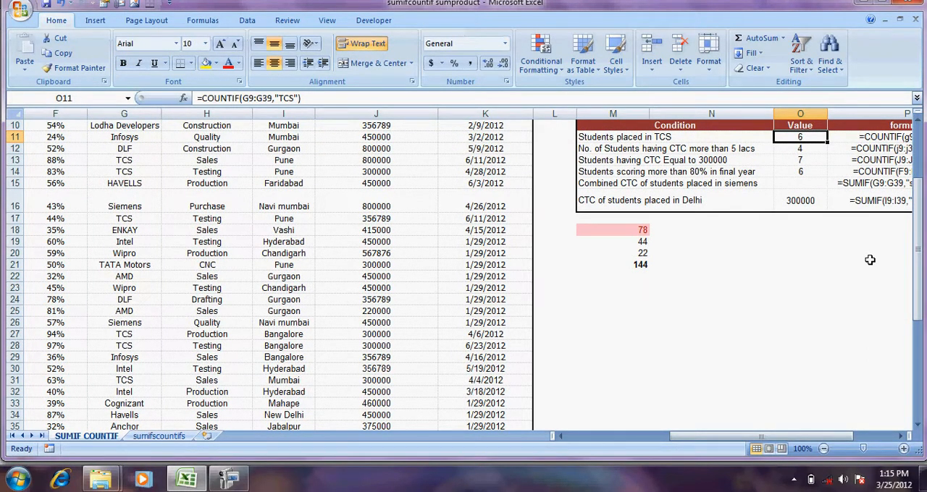
Filter the Company column to TCS only and select the filtered company cells to check their count
key(Left)
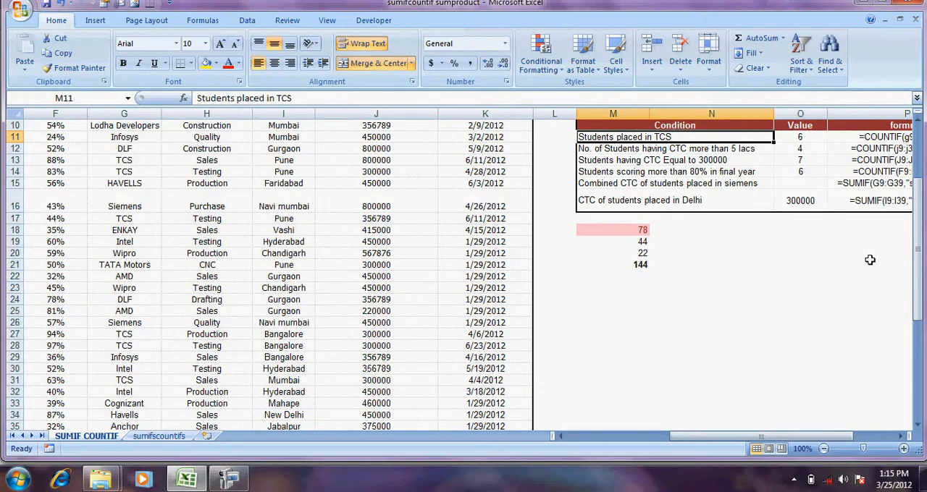
key(Left)
key(Left)
key(Left)
key(Left)
key(Left)
key(Up)
key(Up)
key(Up)
key(Up)
key(Down)
key(Left)
key(Left)
key(Left)
key(Left)
key(Right)
key(Right)
key(Right)
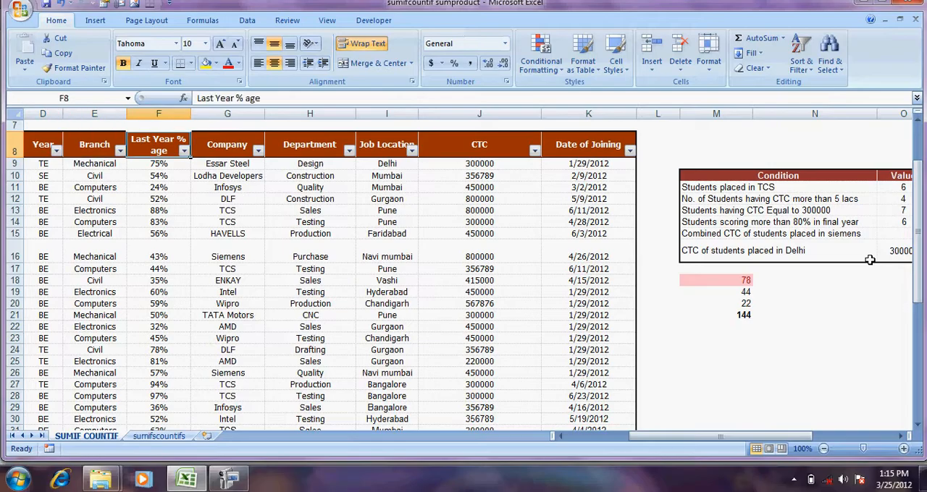
click(869, 259)
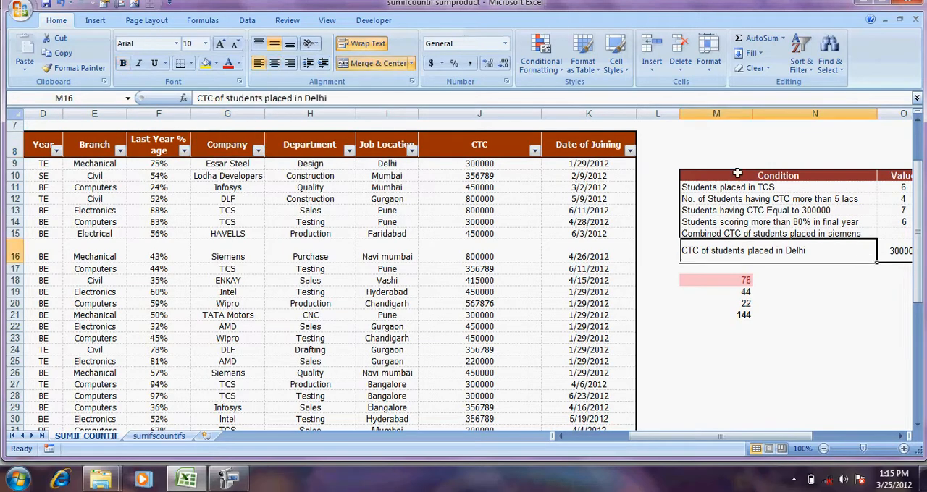
click(257, 150)
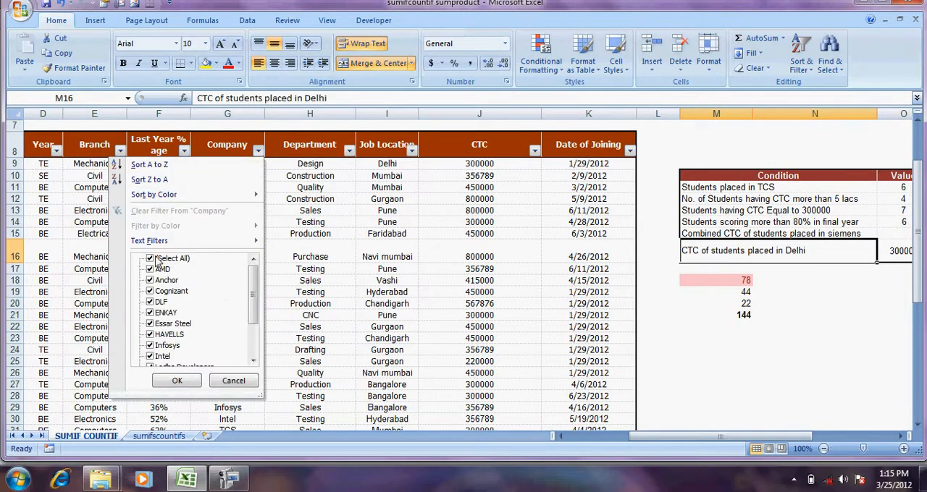
click(151, 259)
drag(252, 286, 250, 310)
click(149, 345)
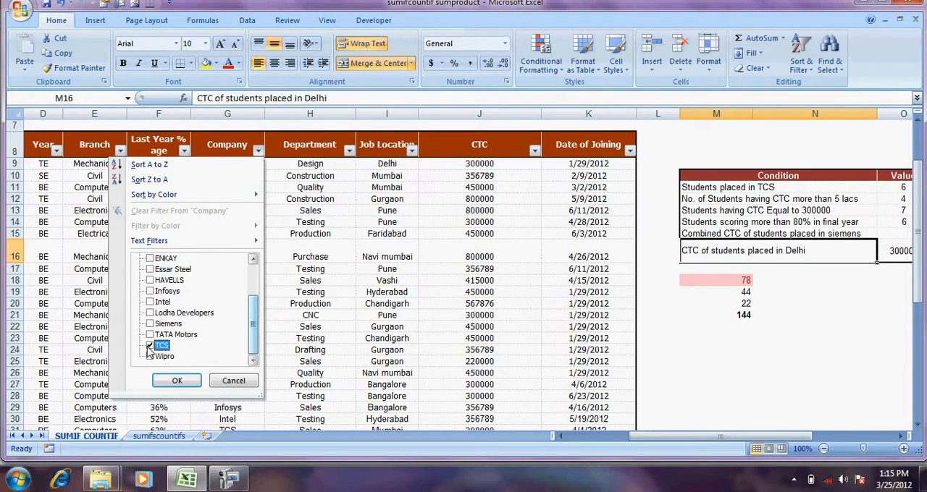
click(169, 380)
drag(228, 163, 227, 220)
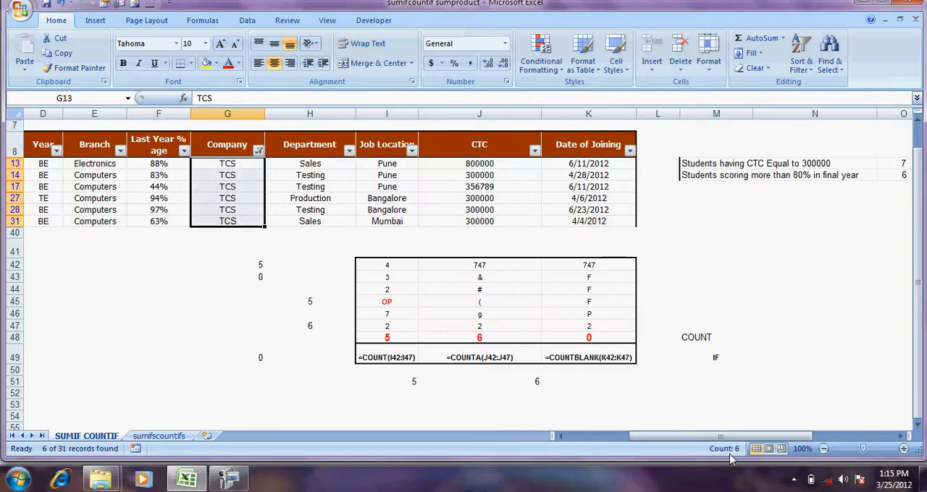
Clear the Company filter and inspect the COUNTIF formula in O12 for students with CTC more than 5 lacs
click(258, 149)
click(189, 210)
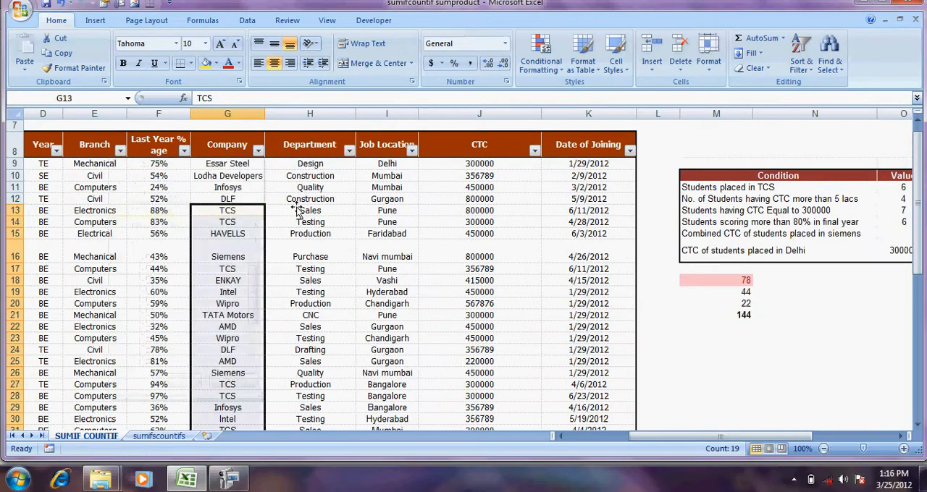
click(432, 205)
key(Right)
key(Right)
key(Right)
key(Right)
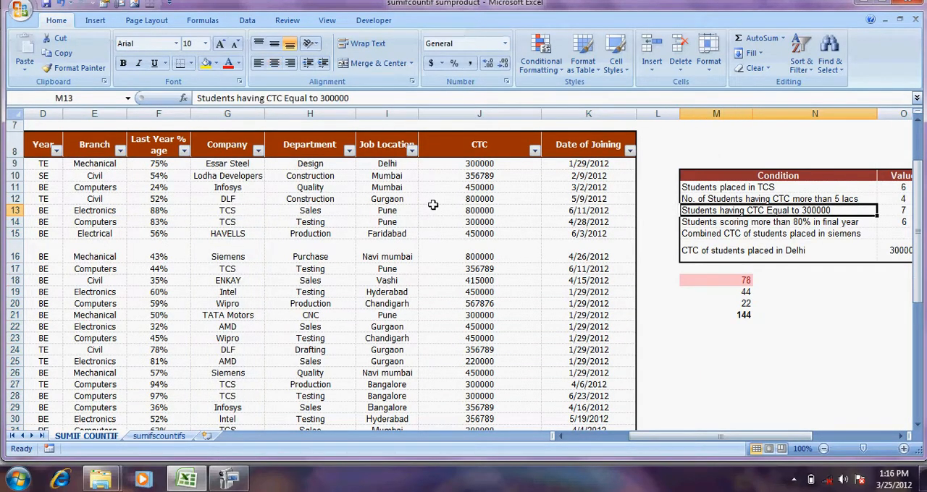
key(Left)
key(Right)
key(Up)
key(Left)
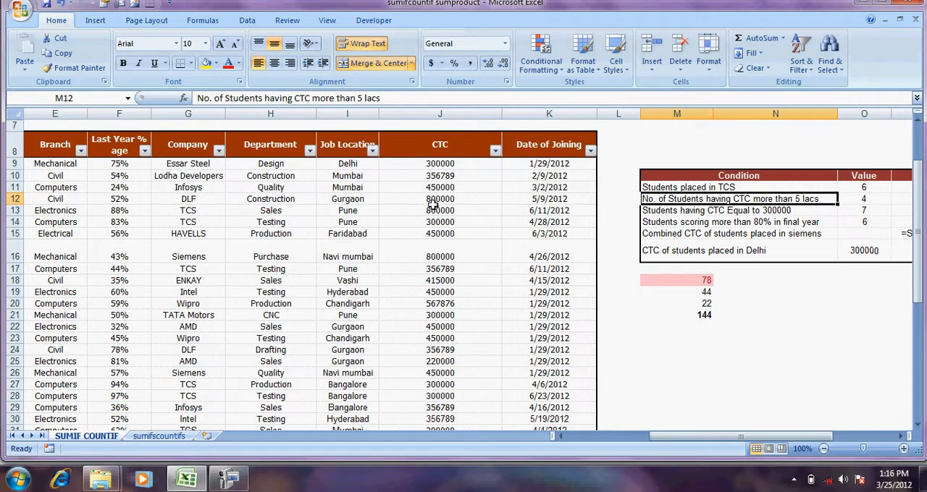
key(Right)
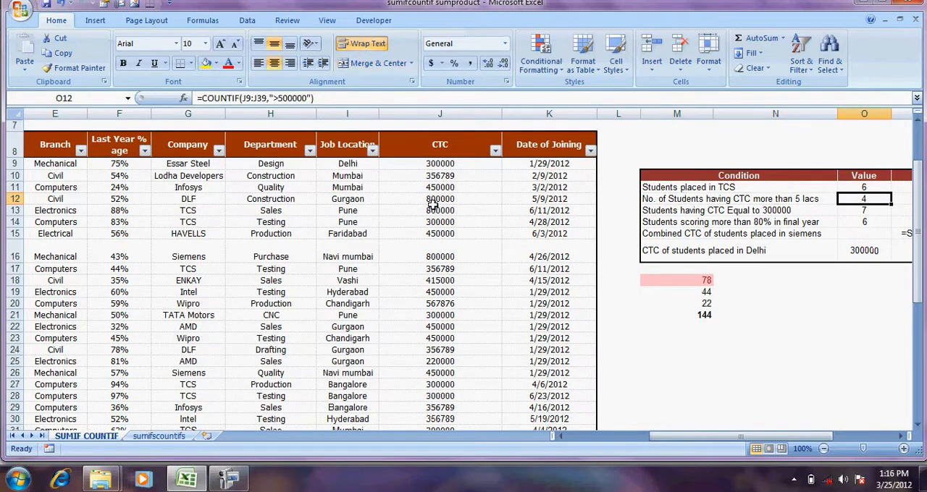
Start a new formula with the COUNTIF function in O12, beside the condition for CTC more than 5 lacs
text(=COUNT)
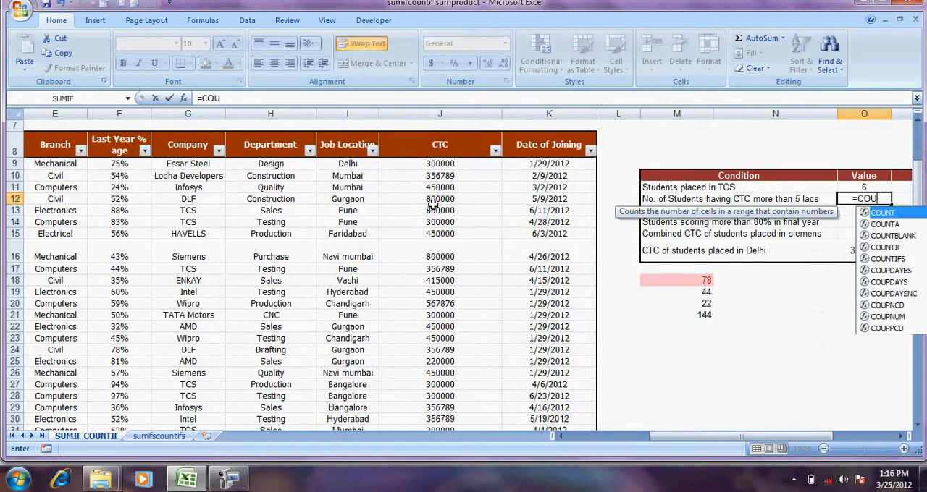
key(Down)
key(Down)
key(Down)
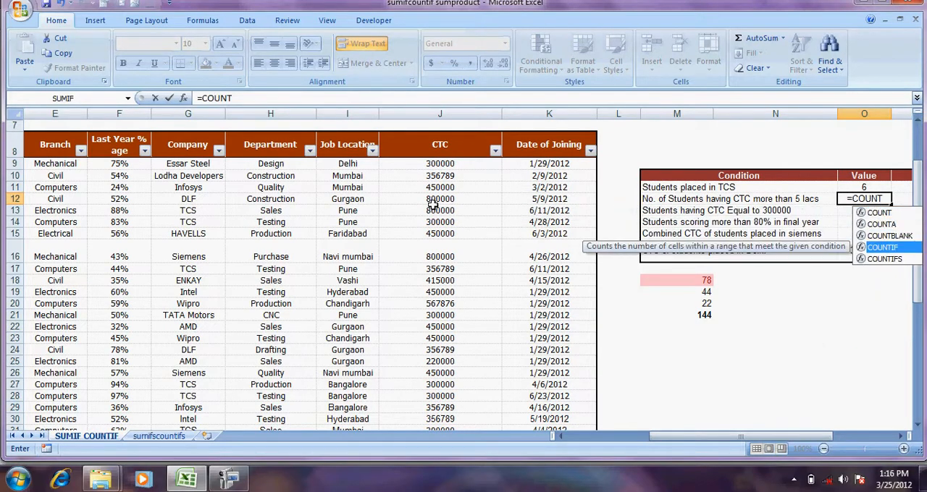
key(Tab)
Set the CTC values J9:J39 as the range of the COUNTIF formula in O12
key(Left)
key(Left)
key(Left)
key(Left)
key(Left)
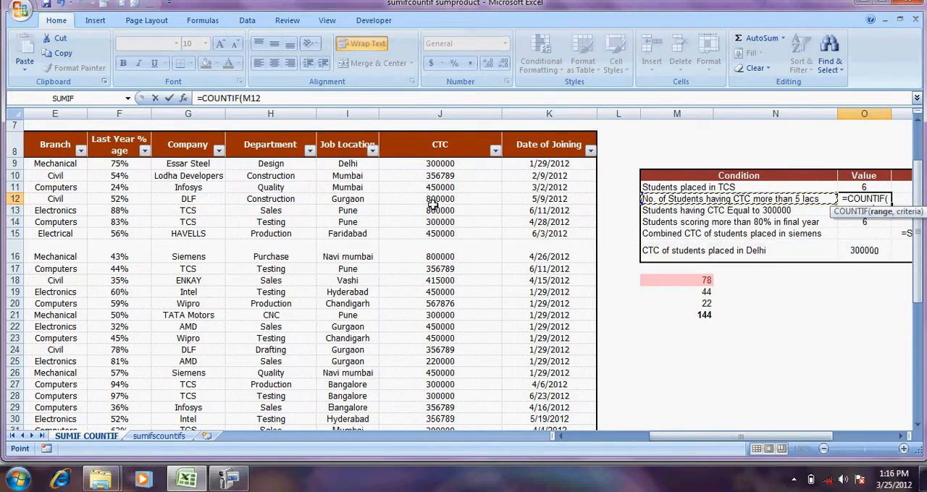
key(Up)
key(Up)
key(Up)
key(shift+Down)
key(shift+Down)
key(shift+Down)
key(shift+Down)
key(shift+Down)
key(shift+Down)
key(shift+Down)
key(shift+Down)
key(shift+Down)
key(shift+Down)
key(shift+Down)
key(shift+Down)
key(shift+Down)
key(shift+Down)
key(shift+Down)
key(shift+Down)
key(shift+Down)
key(shift+Down)
key(shift+Down)
key(shift+Down)
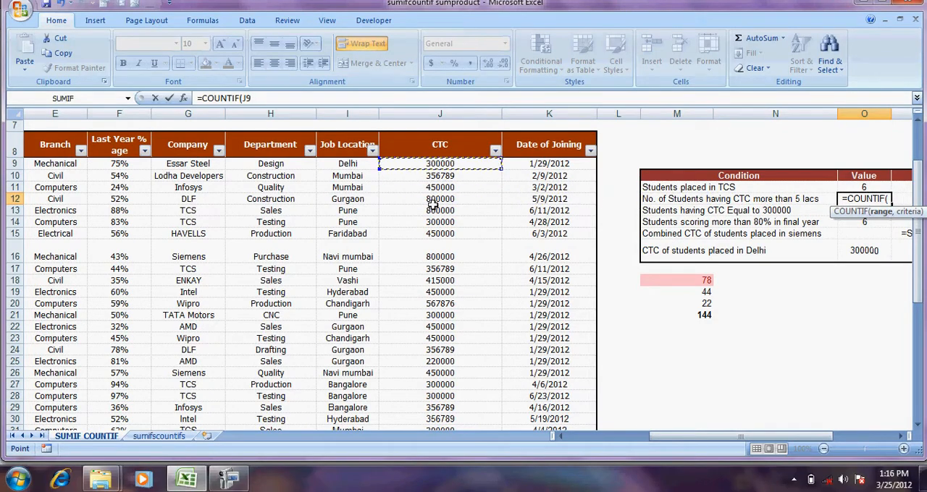
key(shift+Down)
key(shift+Down)
key(shift+Down)
key(shift+Down)
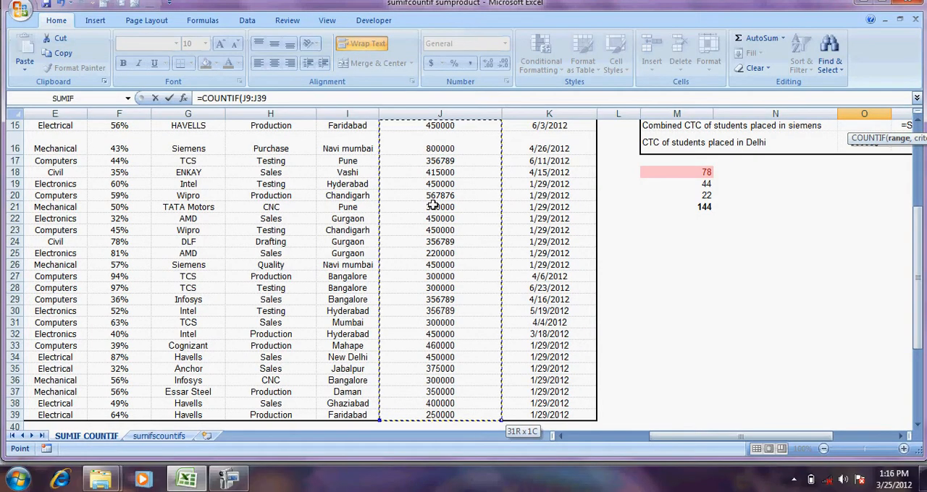
Complete the COUNTIF formula in O12 with the criterion ">500000" and enter it
text(,)
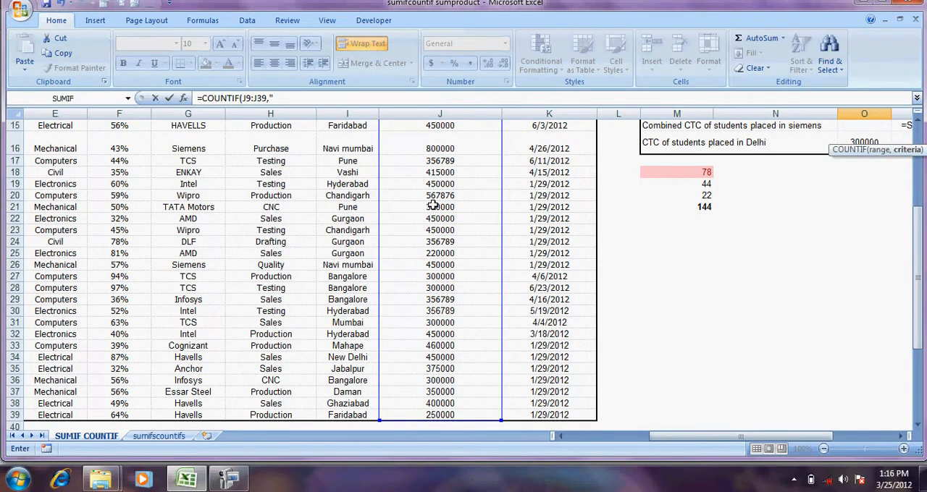
click(917, 120)
click(916, 120)
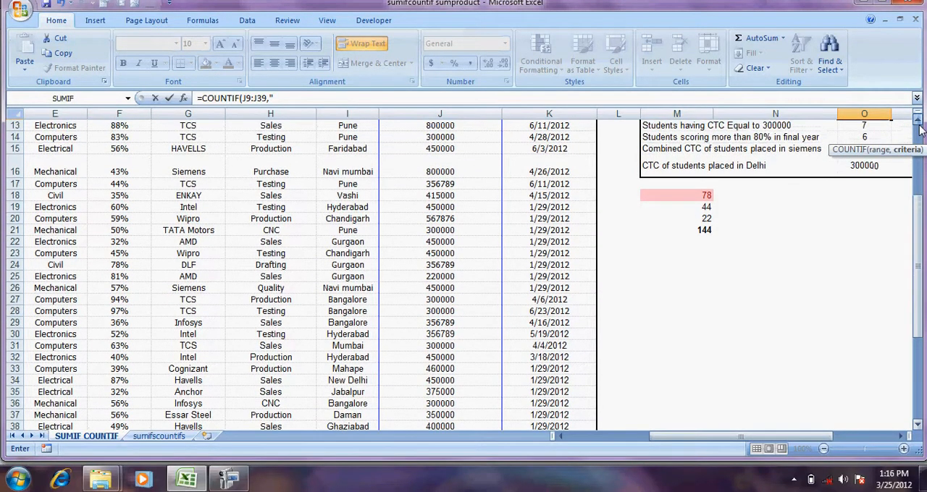
scroll(919, 129, up, 1)
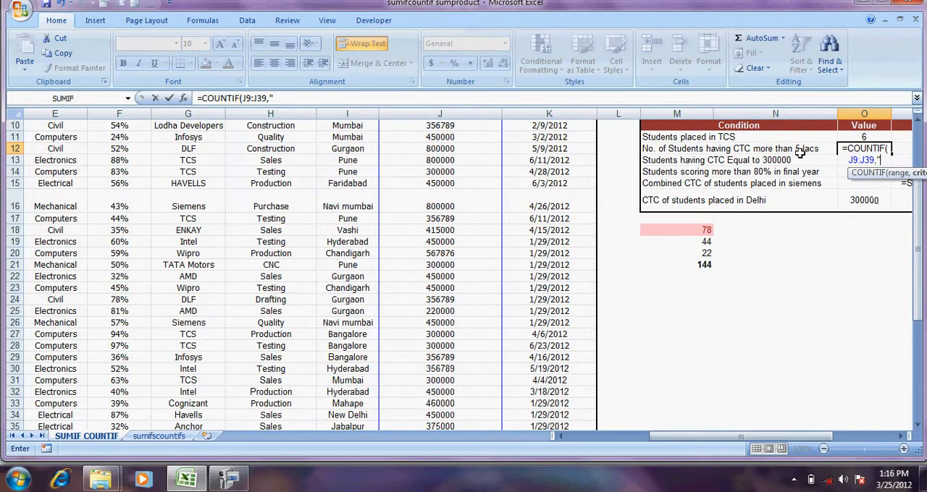
text(>500000"))
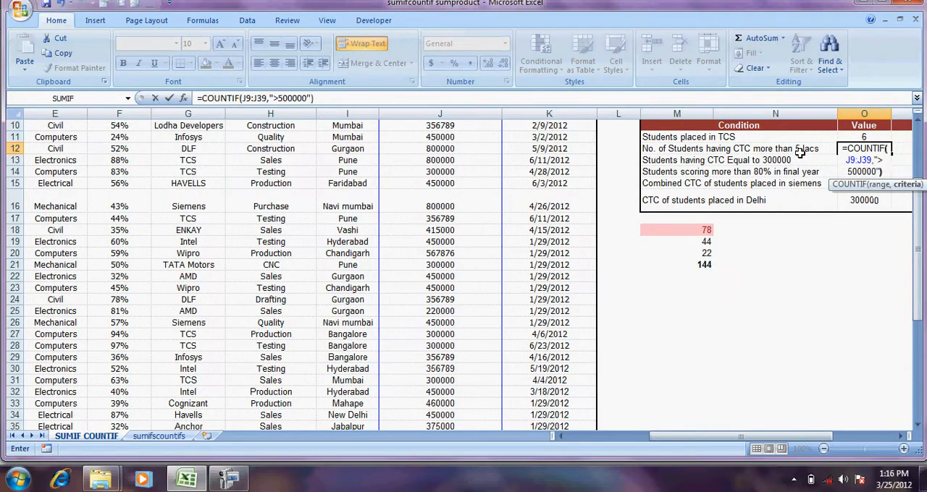
key(Return)
Filter the CTC column to values greater than 500000 and select the filtered CTC cells to check their count
key(ctrl+Up)
key(Down)
key(Down)
key(Left)
key(Left)
key(Left)
key(Left)
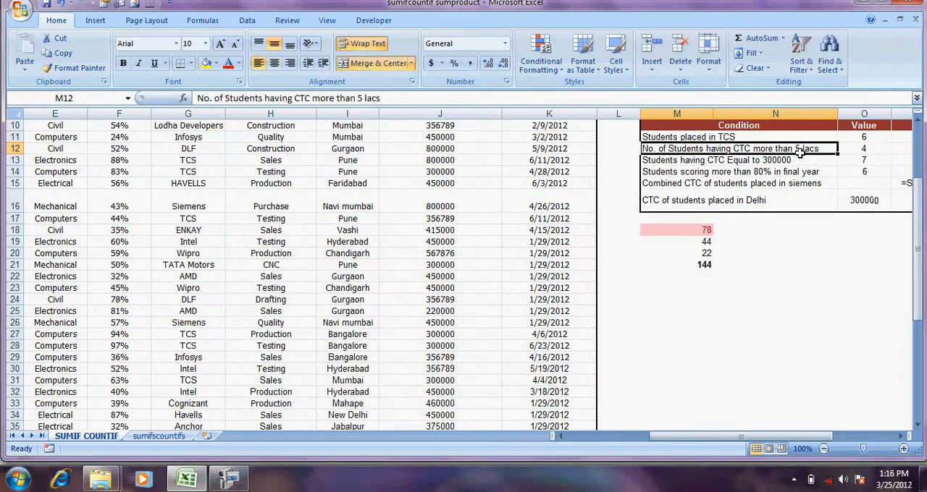
key(Up)
key(Up)
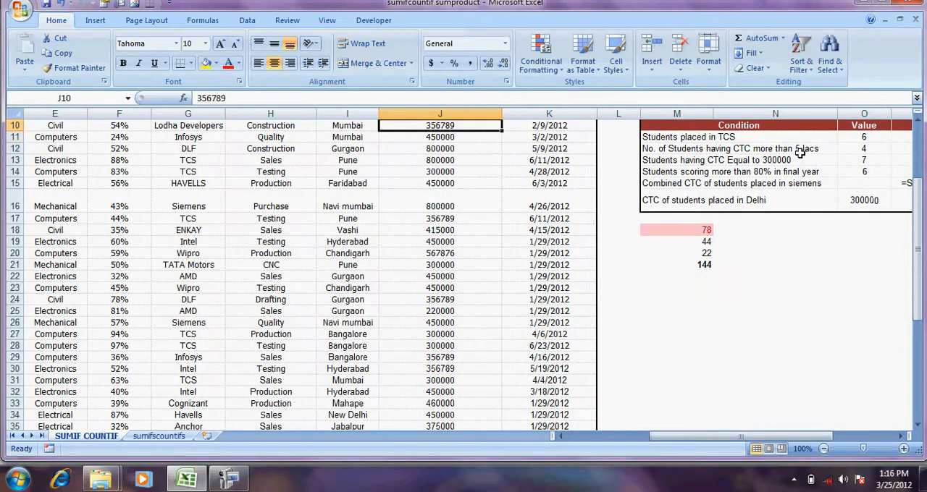
key(Up)
key(Up)
key(Up)
key(Down)
key(Down)
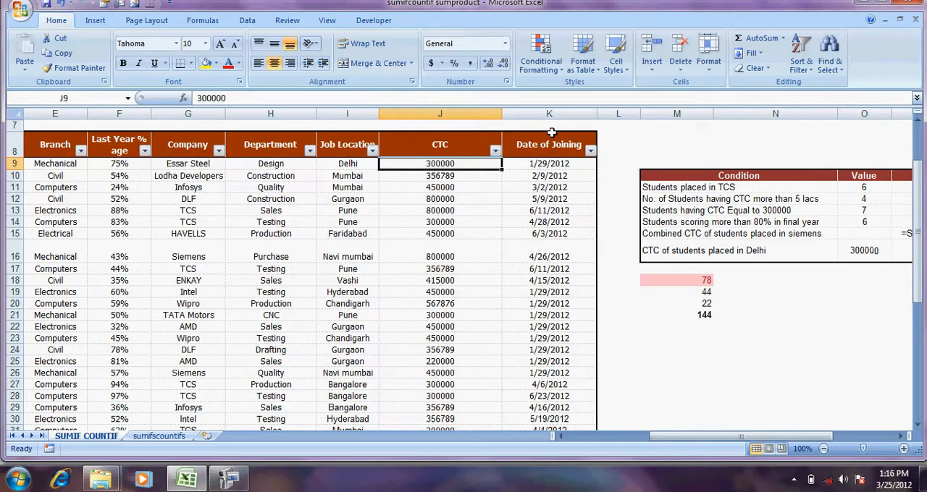
click(496, 151)
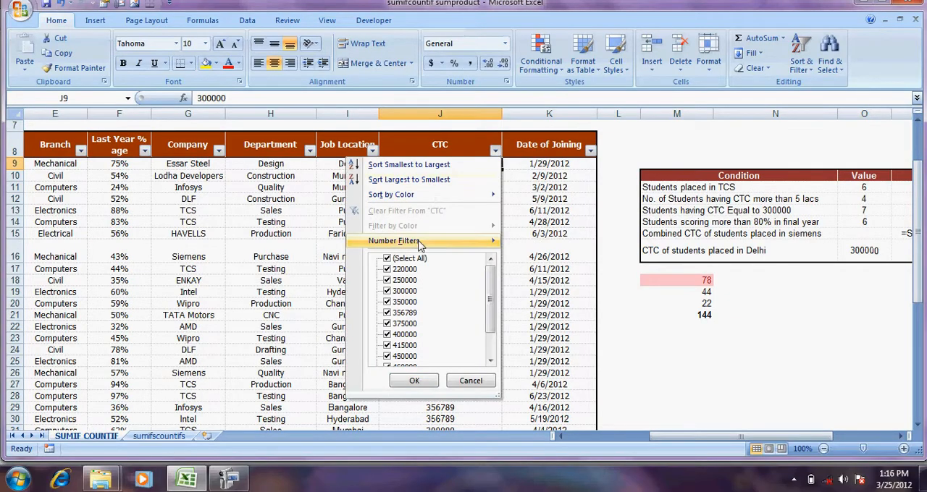
mouse_move(424, 243)
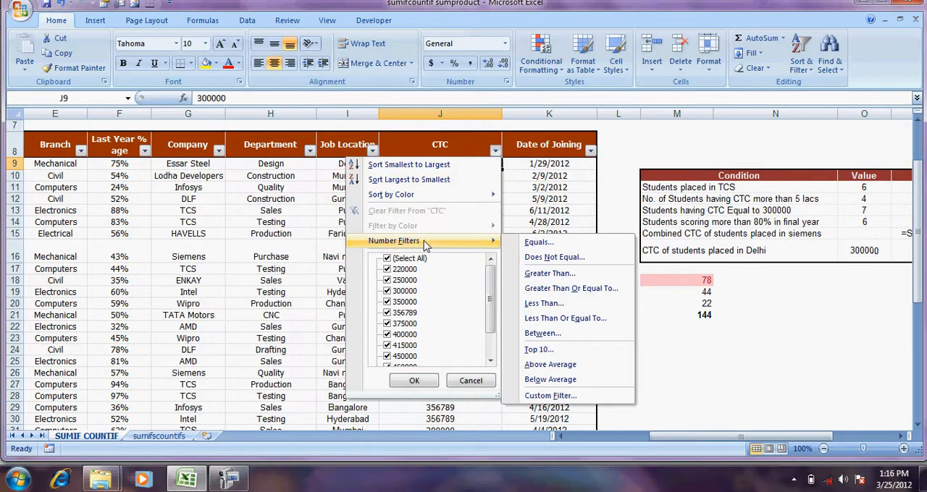
click(533, 273)
text(500000)
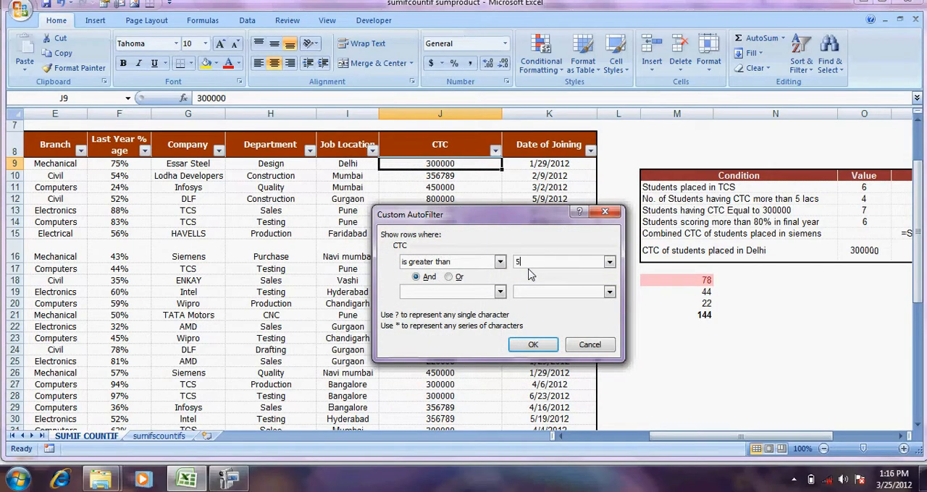
click(529, 344)
drag(434, 164, 433, 208)
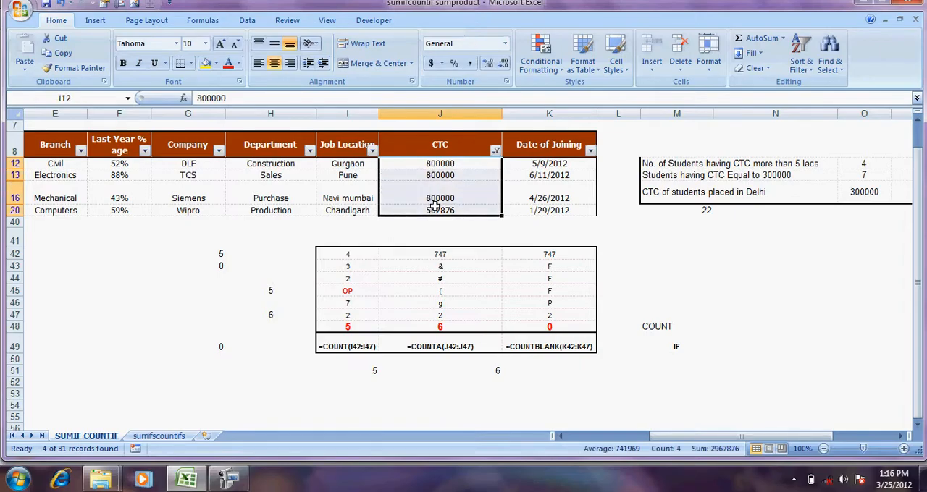
Clear the CTC filter and inspect the COUNTIF formula in O13 for students with CTC equal to 300000
click(495, 150)
click(443, 211)
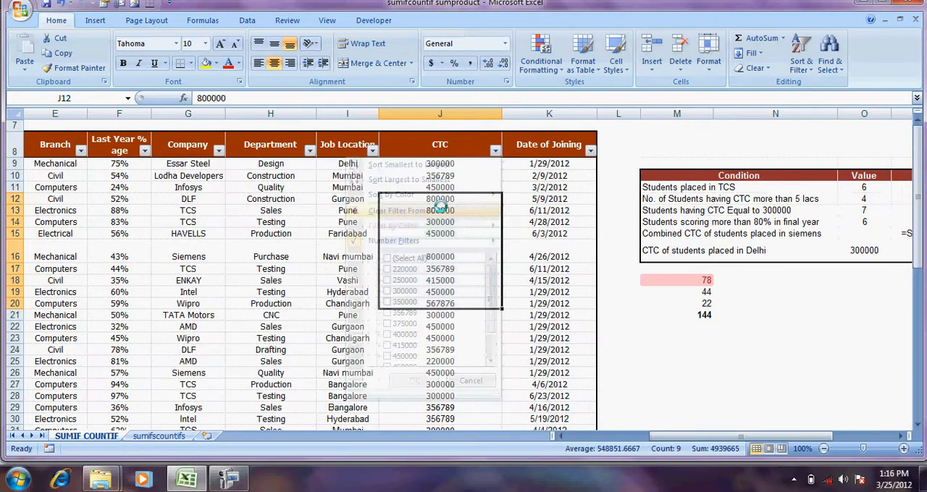
click(672, 197)
key(Down)
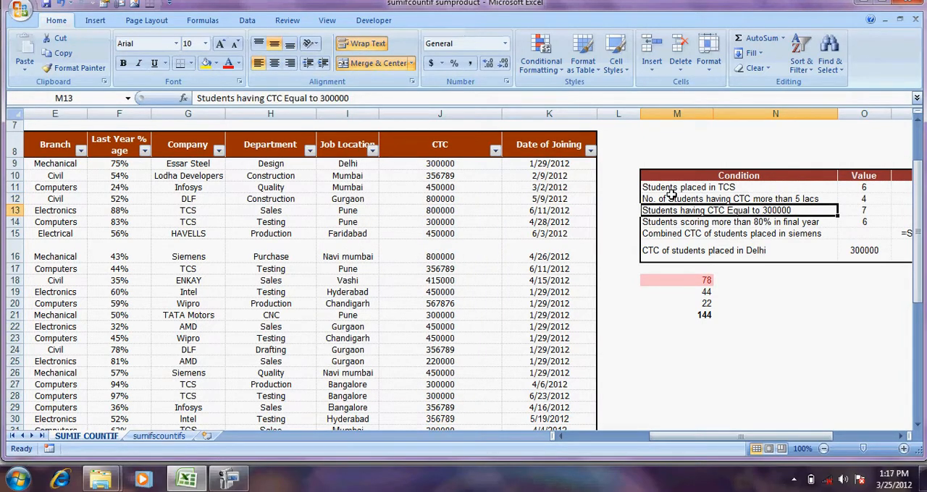
key(Right)
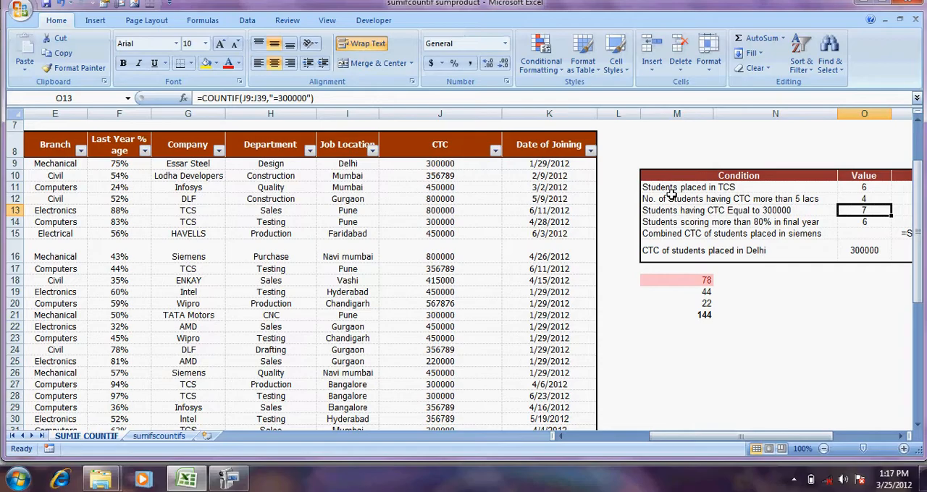
Start a new COUNTIF formula in O13 with the CTC values J9:J39 as its range
text(=COUNTIF()
key(Left)
key(Left)
key(Left)
key(Left)
key(Left)
key(Up)
key(Right)
key(Up)
key(Up)
key(Up)
key(shift+Down)
key(shift+Down)
key(shift+Down)
key(shift+Down)
key(shift+Down)
key(shift+Down)
key(shift+Down)
key(shift+Down)
key(shift+Down)
key(shift+Down)
key(shift+Down)
key(shift+Down)
key(shift+Down)
key(shift+Down)
key(shift+Down)
key(shift+Down)
key(shift+Down)
key(shift+Down)
key(shift+Down)
key(shift+Down)
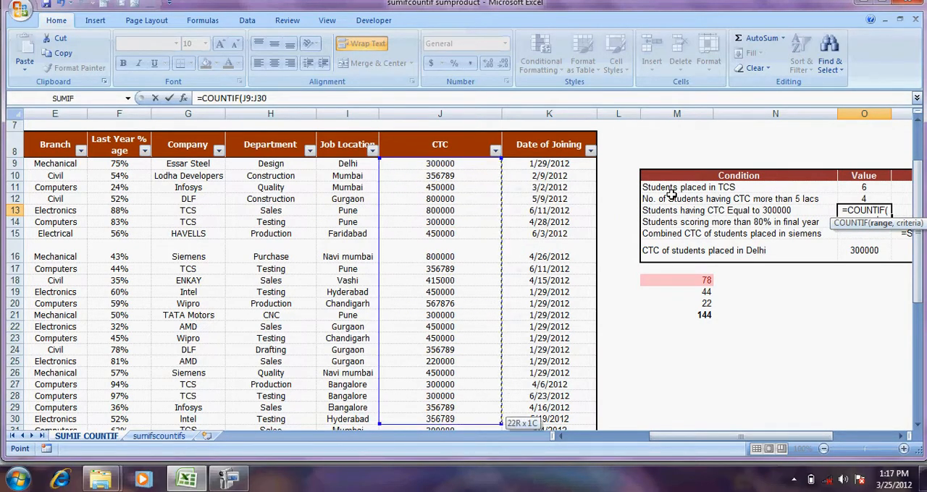
key(shift+Down)
key(shift+Down)
key(shift+Down)
key(shift+Down)
key(shift+Down)
key(shift+Down)
key(shift+Down)
key(shift+Down)
key(shift+Down)
Complete the COUNTIF formula in O13 with the criterion "=300000" and check the entered formula
text(,)
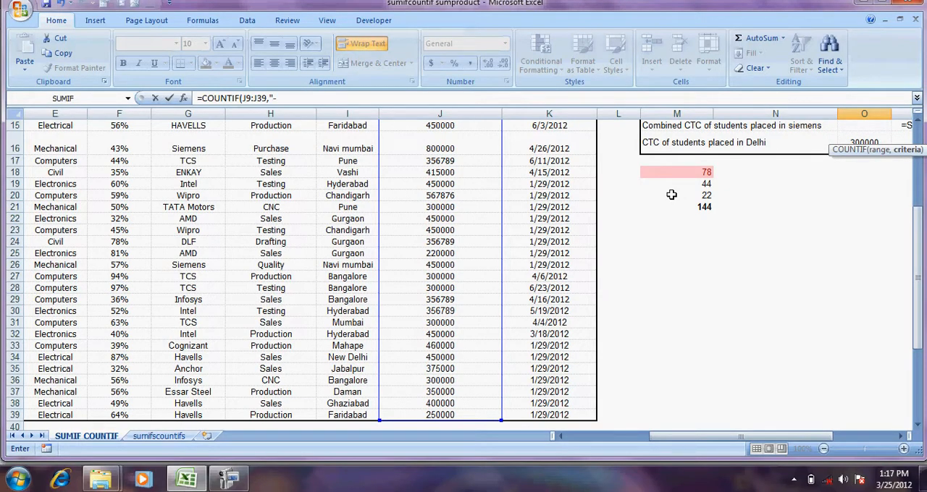
text("=300000)
text("))
key(Return)
key(Up)
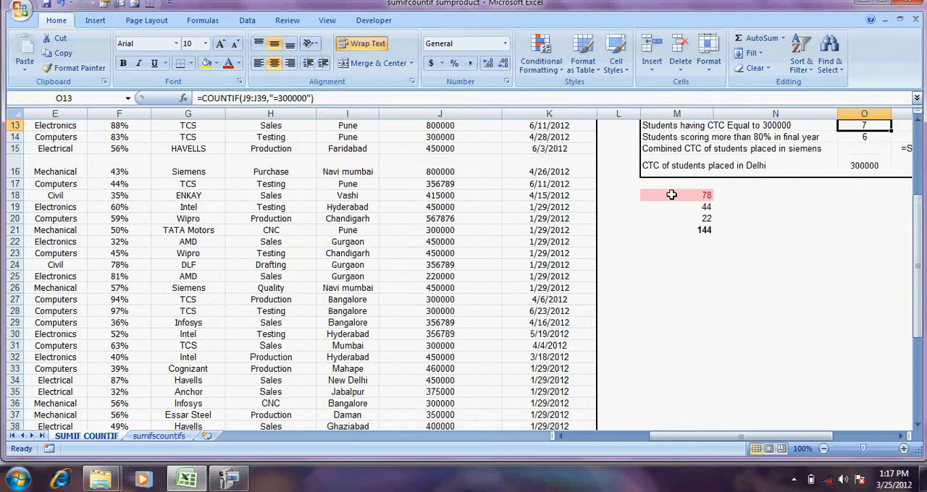
Review the condition label in M13 and the reference formula text in P13 for CTC equal to 300000
key(Up)
key(Up)
key(Down)
key(Down)
key(Left)
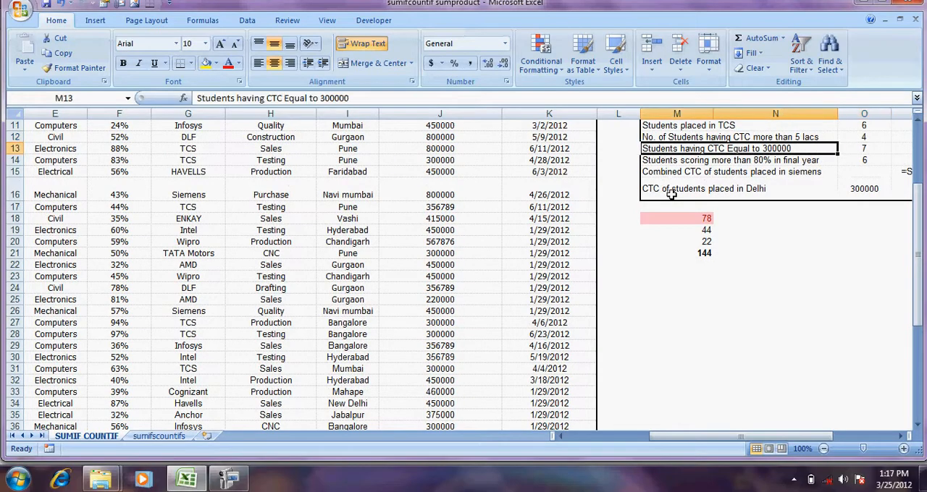
key(Right)
key(Right)
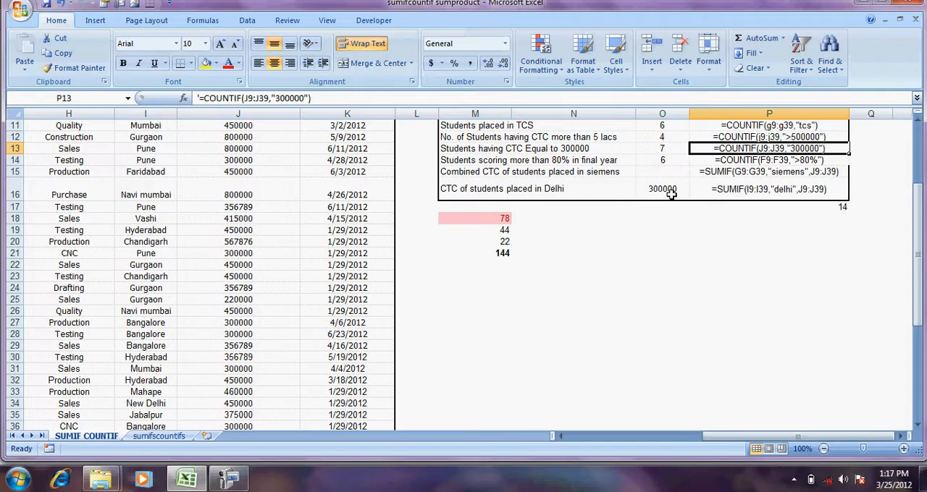
Inspect the condition in M14 for students scoring more than 80% and its COUNTIF formula in O14
key(Left)
key(Down)
key(Left)
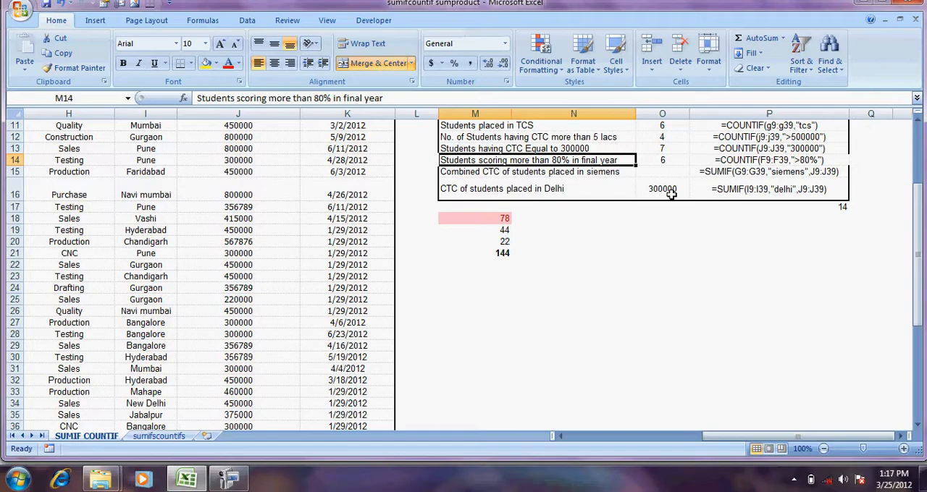
key(Right)
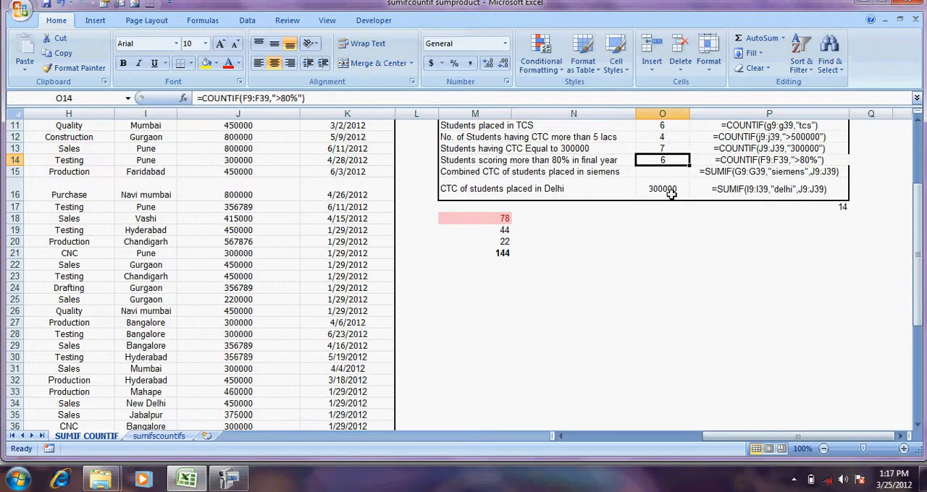
Start a new formula with the COUNTIF function in O14, beside Students scoring more than 80% in final year
text(=COUN)
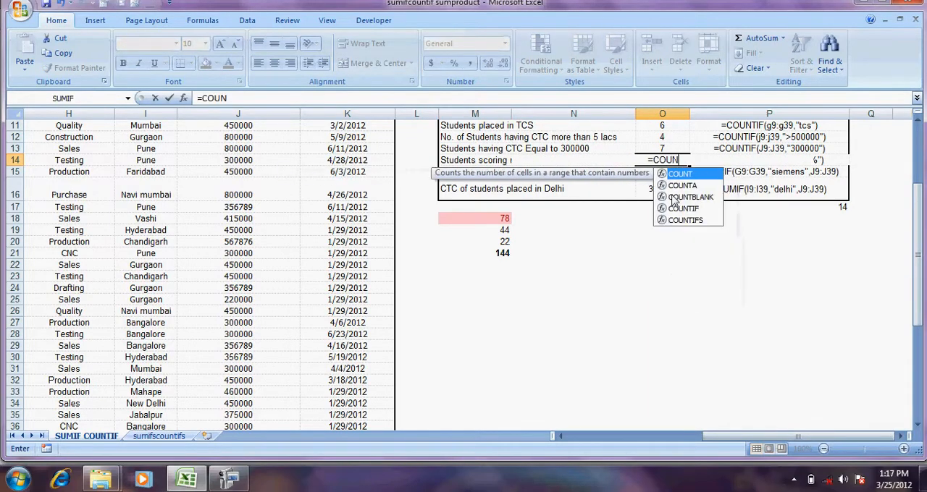
key(Down)
key(Down)
key(Down)
key(Tab)
Set the Last Year % age values F9:F39 as the range of the COUNTIF formula in O14
key(Left)
key(Left)
key(Left)
key(Left)
key(Left)
key(Left)
key(Left)
key(Left)
key(Left)
key(Left)
key(Left)
key(Right)
key(Right)
key(Right)
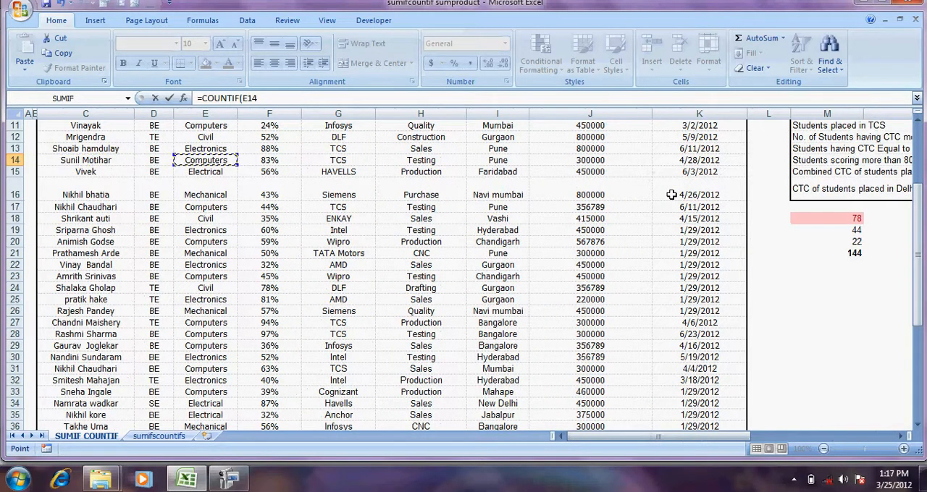
key(Up)
key(Up)
key(Up)
key(Up)
key(Up)
key(Up)
key(Up)
key(Up)
key(Down)
key(Down)
key(Down)
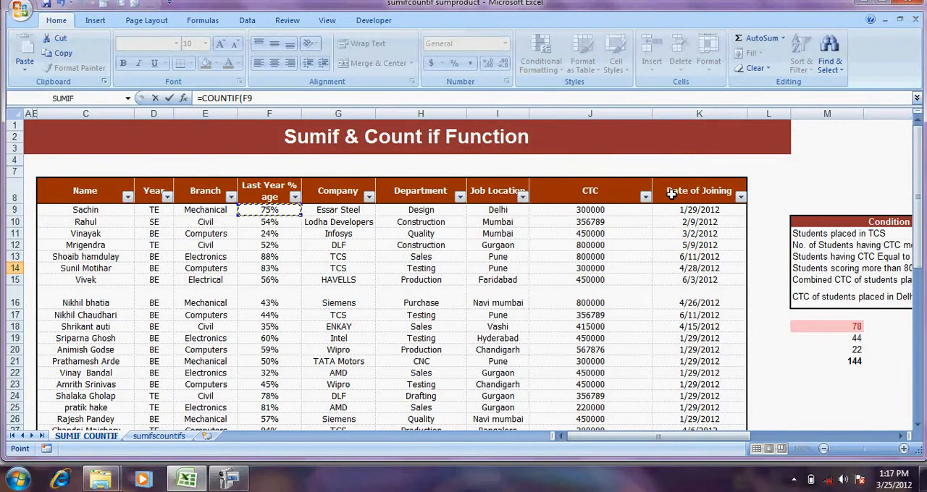
key(ctrl+shift+Down)
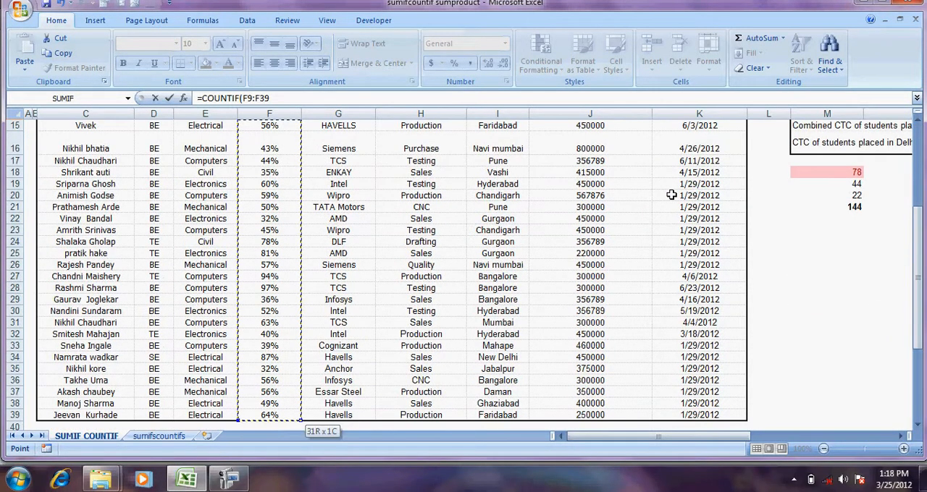
Complete the COUNTIF formula in O14 with the criterion ">80%" and enter it
text(,)
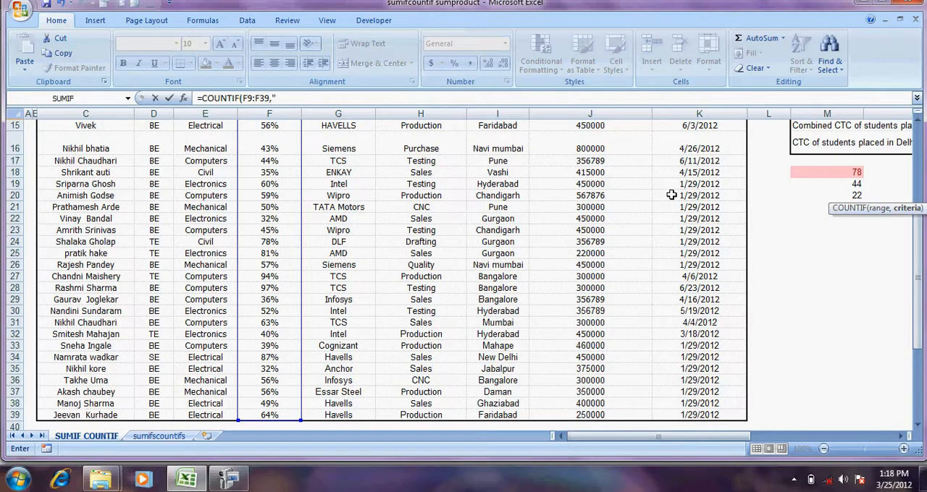
text(">80%)
key(ctrl+Return)
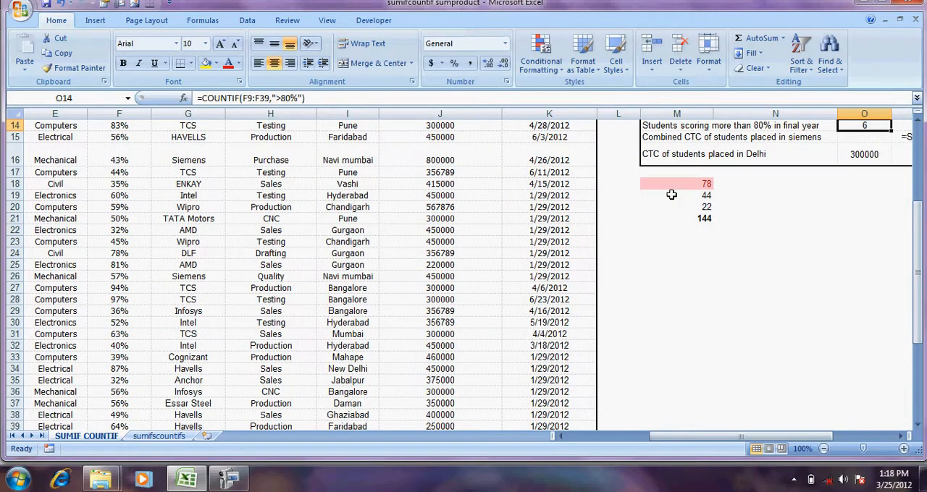
Review the reference formula text in P14 and the condition label for students scoring more than 80%
scroll(671, 195, right, 3)
key(Right)
key(Left)
Examine the student placement table across its columns, from Name and Year to CTC and Date of Joining
key(Left)
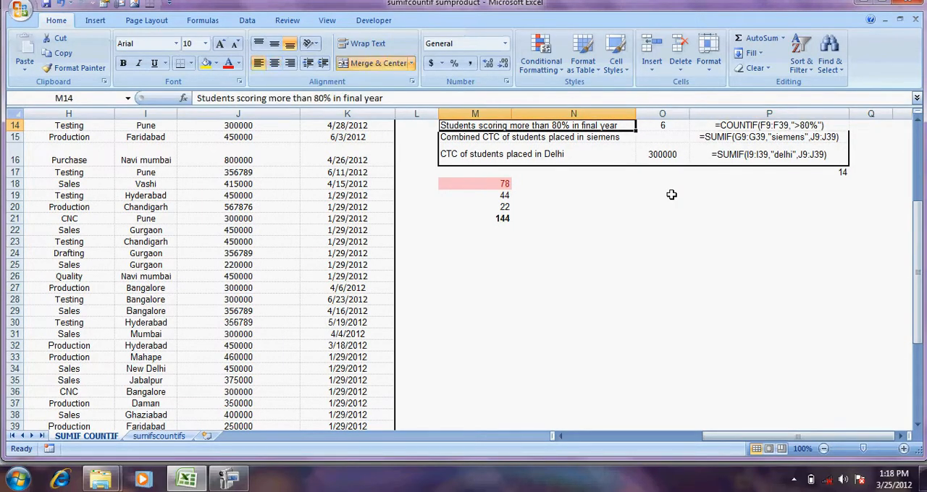
key(Down)
key(Left)
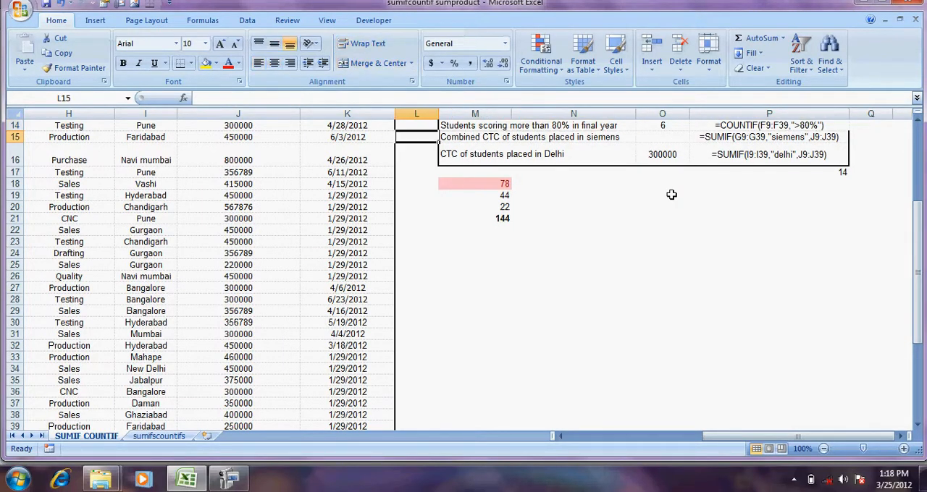
key(Home)
key(Up)
key(Up)
key(Up)
key(Up)
key(Up)
key(Up)
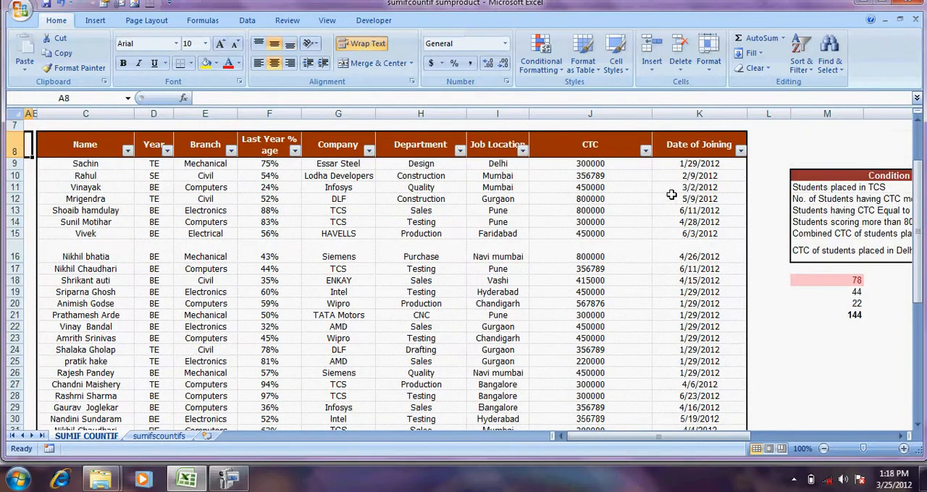
key(Right)
key(Right)
key(Right)
key(Right)
key(Right)
key(Right)
key(Right)
key(Right)
key(Right)
key(Right)
key(Right)
key(Right)
key(Left)
key(Left)
key(Left)
key(Left)
key(Left)
key(Left)
key(Left)
key(Left)
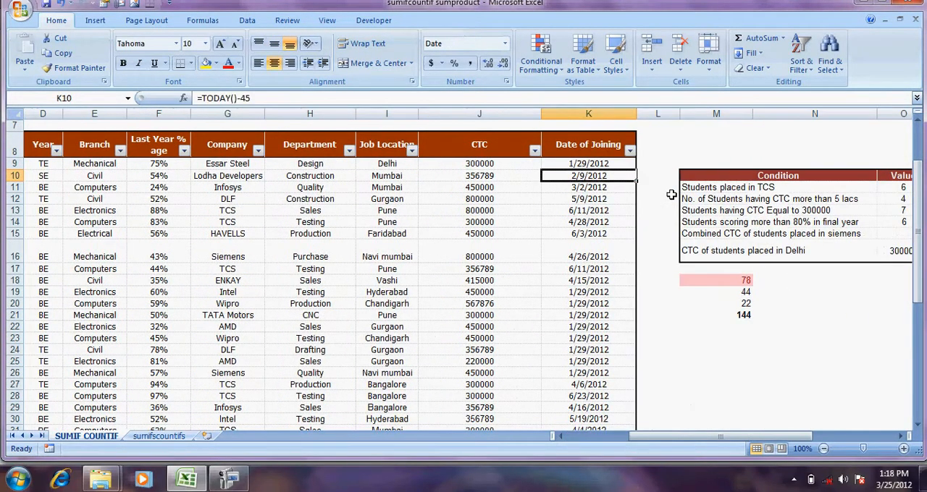
key(Left)
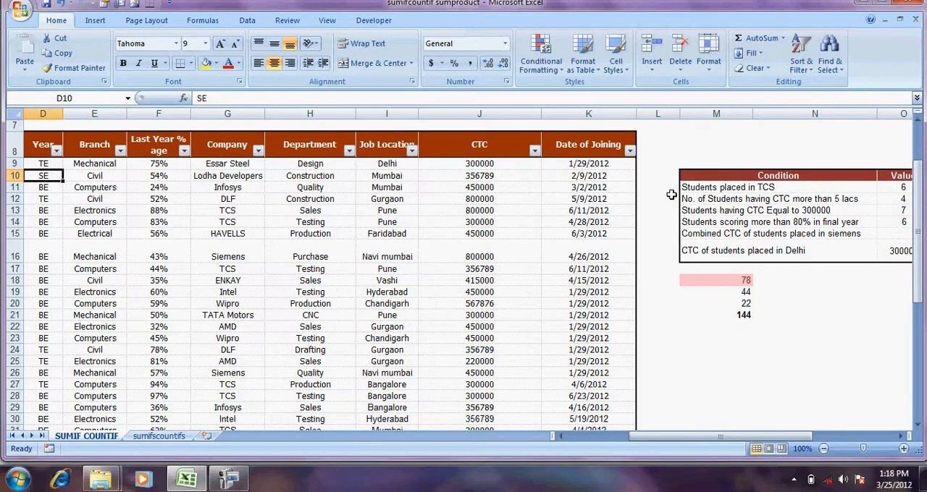
key(Left)
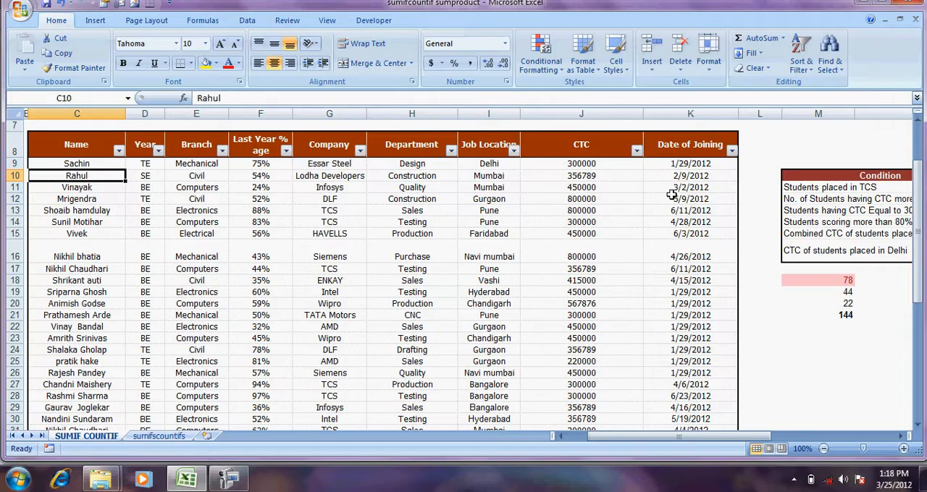
Look through the Company column for the Siemens entries that the combined CTC condition covers
key(Right)
key(Right)
key(Right)
key(Right)
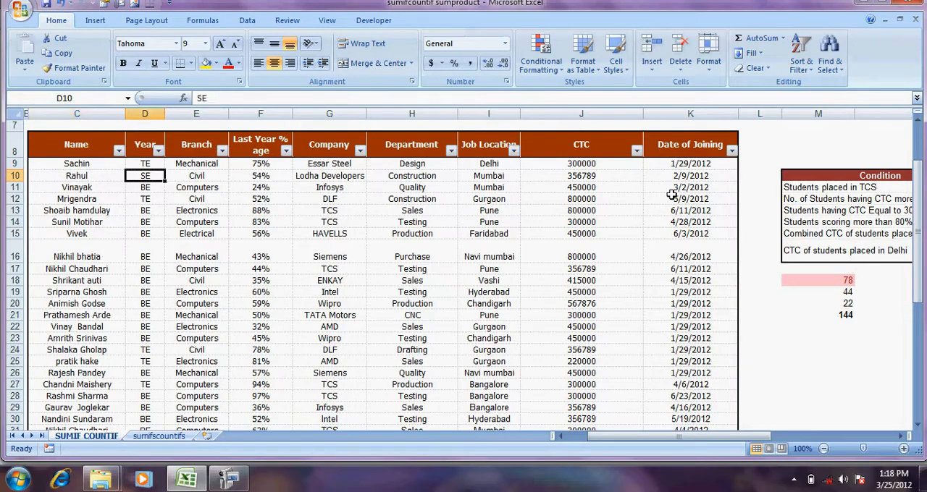
key(Down)
key(Down)
key(Down)
key(Down)
key(Down)
key(Down)
key(Down)
key(Down)
key(Down)
key(Down)
key(Down)
key(Down)
key(Down)
key(Down)
key(Down)
key(Down)
key(Down)
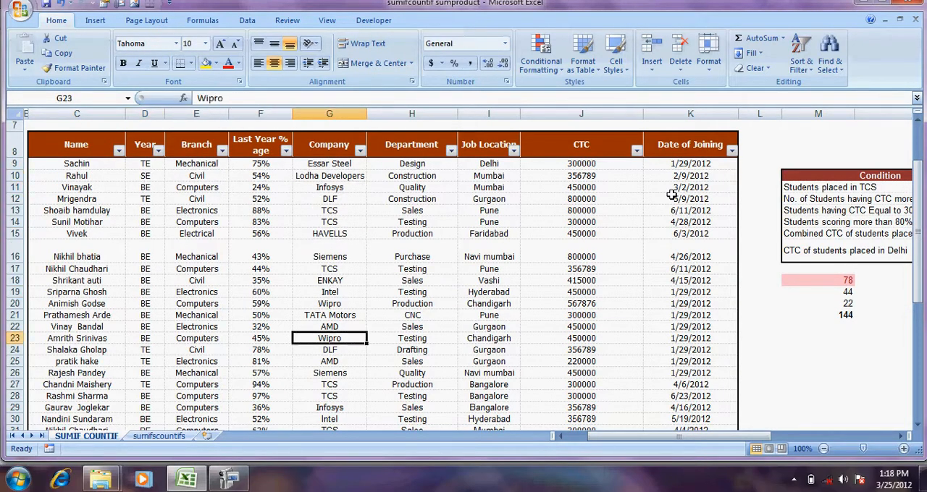
key(Up)
key(Up)
key(Up)
key(Up)
key(Up)
key(Up)
key(Up)
key(Up)
key(Up)
key(Up)
key(Up)
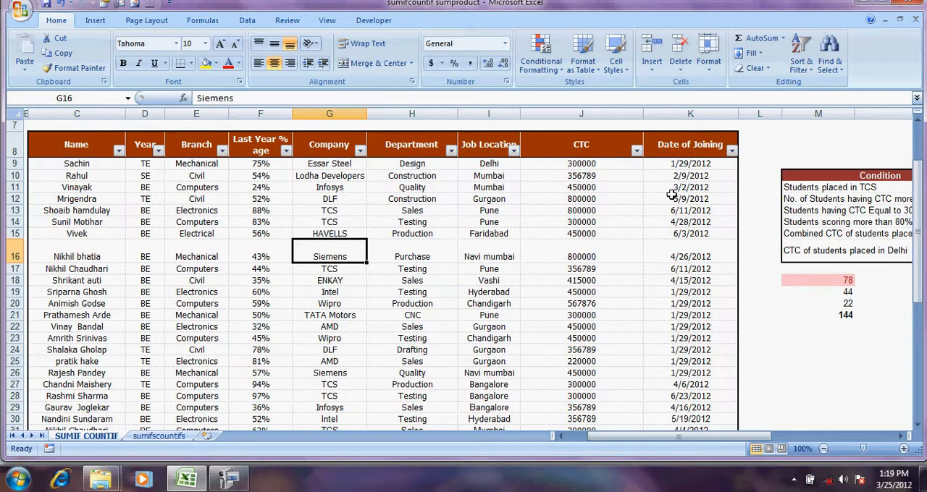
Start a new formula with the SUMIF function in O15, beside Combined CTC of students placed in siemens
key(Right)
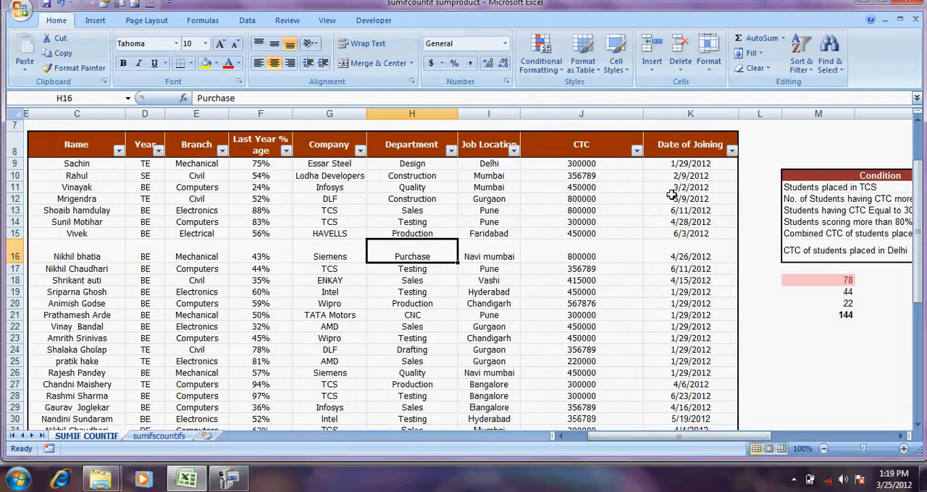
key(Right)
key(Right)
key(Right)
key(Right)
key(Up)
key(Right)
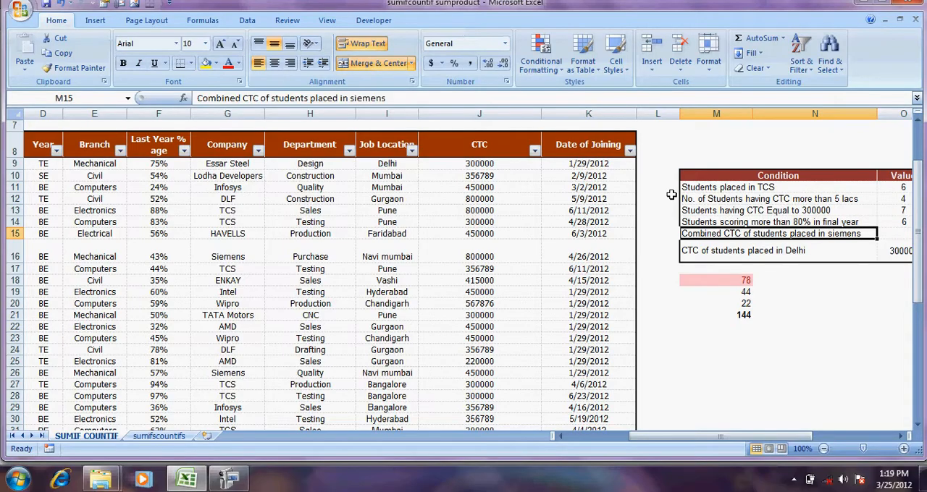
key(Right)
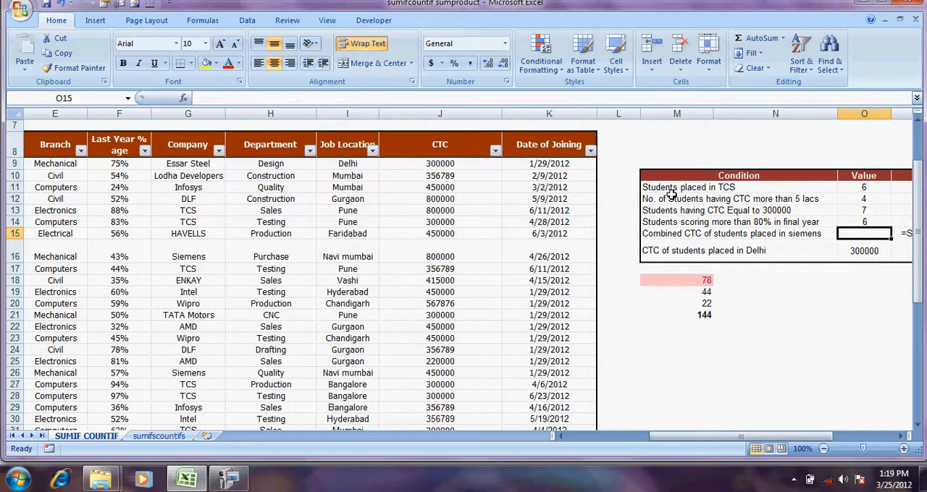
text(=SUMIF)
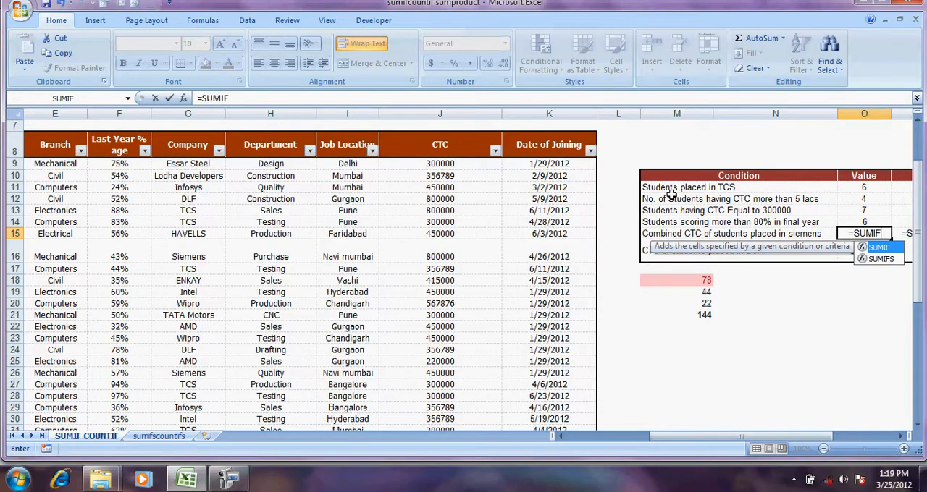
text(()
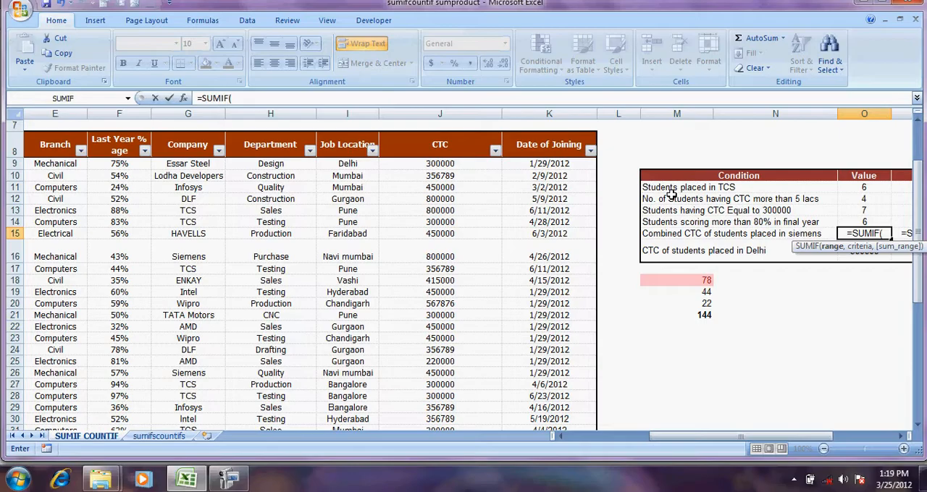
Set the Company values G9:G39 as the range of the SUMIF formula in O15
key(Left)
key(Left)
key(Left)
key(Left)
key(Left)
key(Left)
key(Left)
key(Left)
key(Left)
key(Right)
key(Up)
key(Up)
key(Up)
key(Up)
key(Up)
key(Up)
key(ctrl+shift+Down)
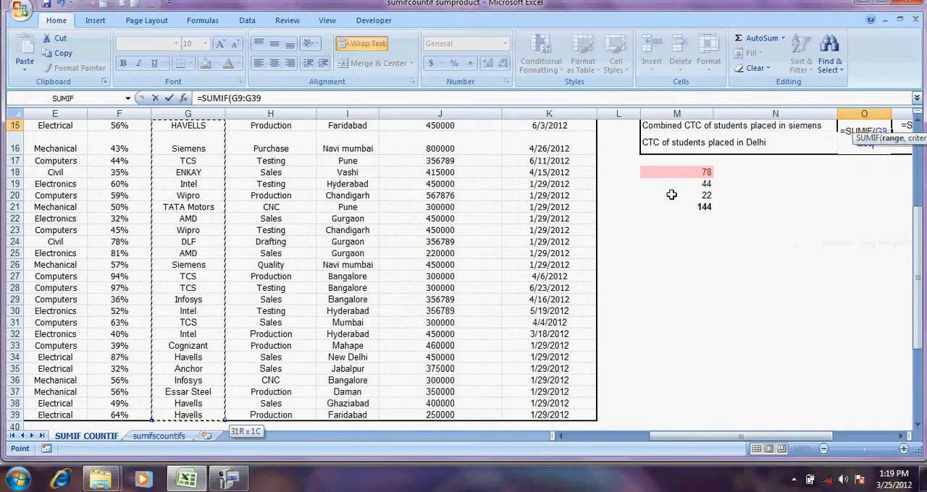
text(,)
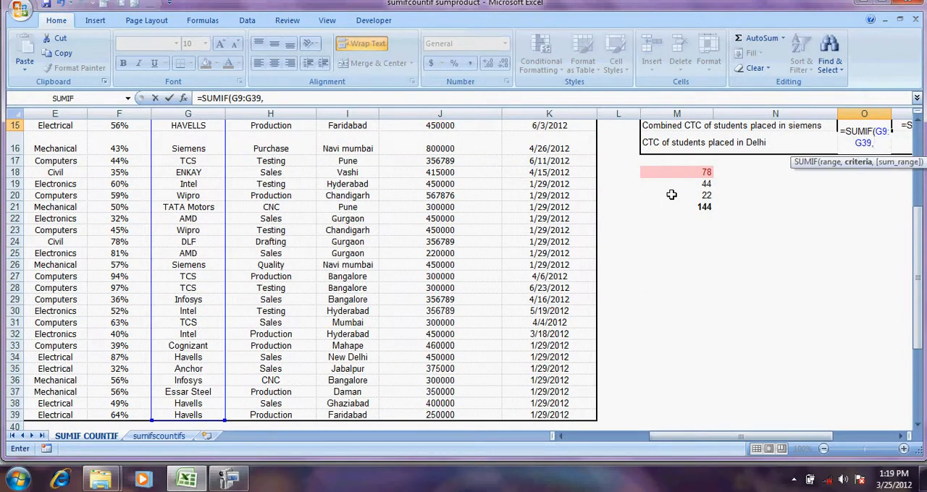
text("SIEMENS)
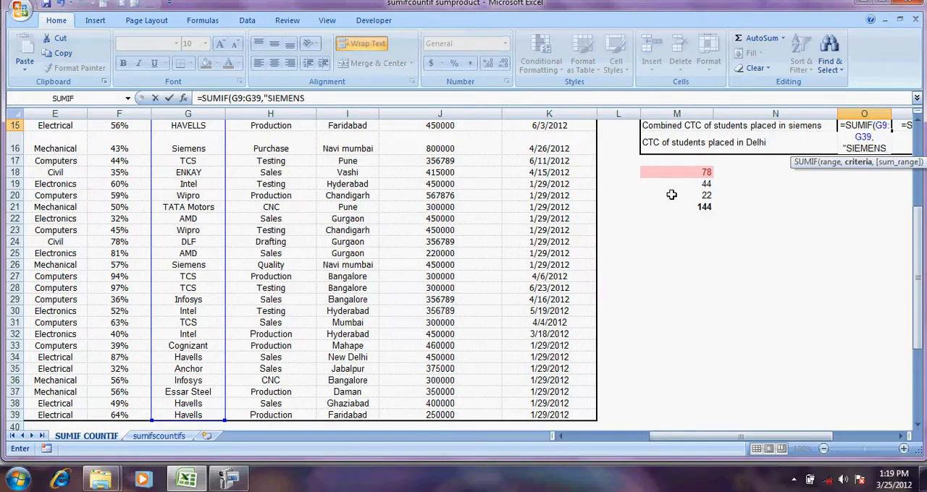
text(",)
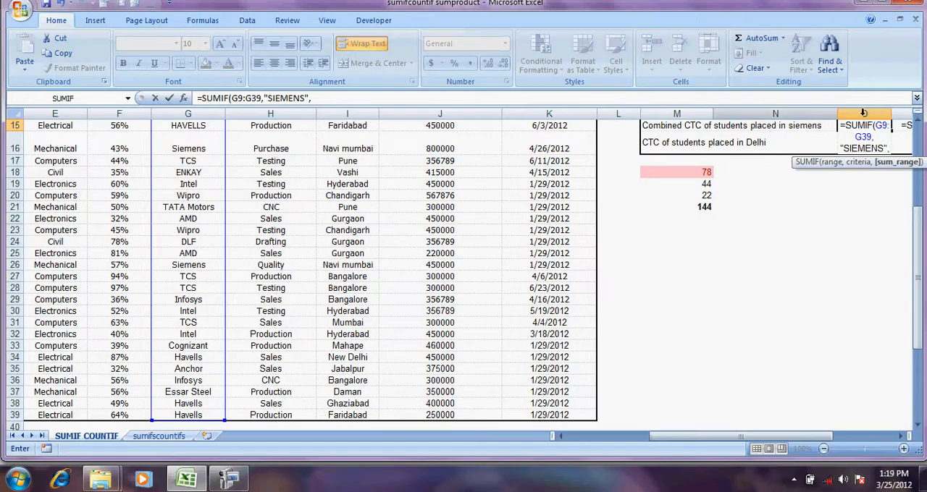
click(917, 119)
click(917, 119)
click(917, 119)
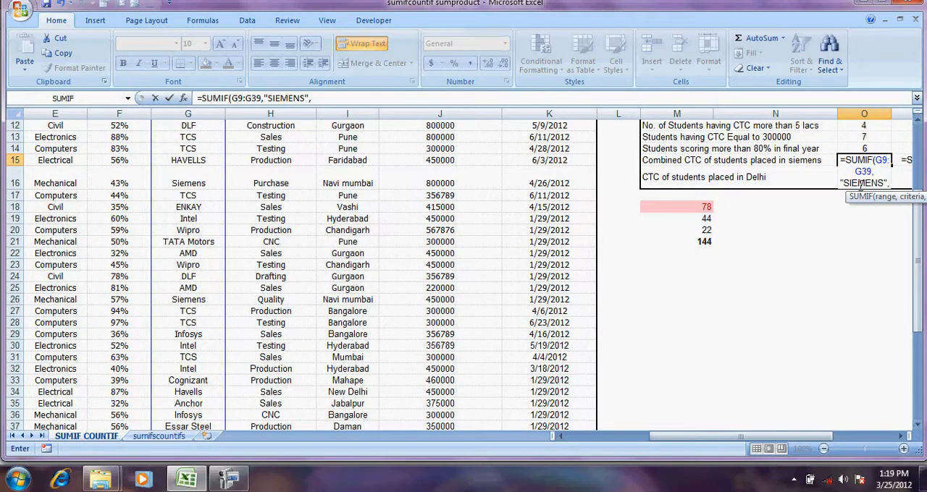
click(284, 96)
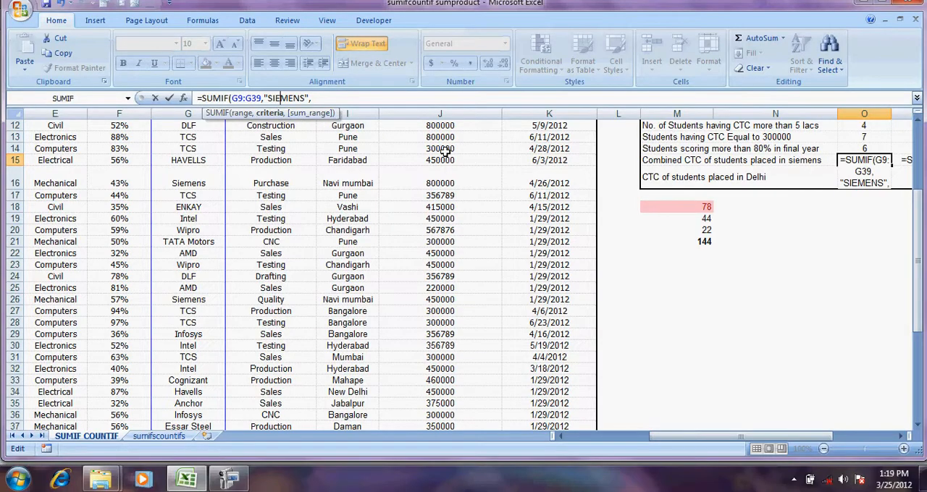
key(Return)
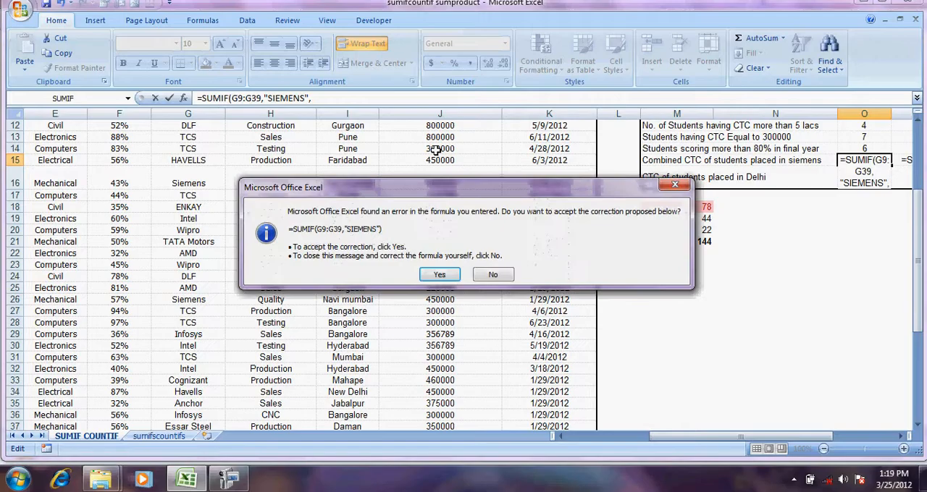
click(492, 274)
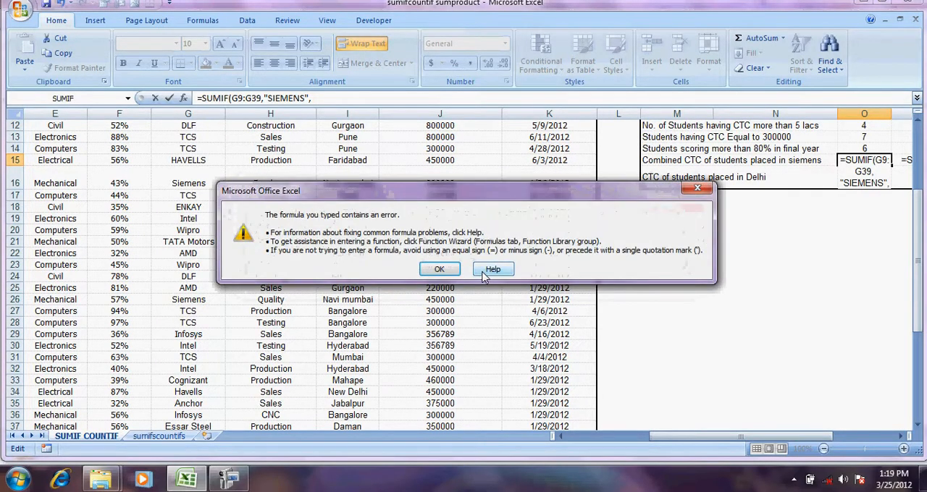
click(438, 269)
Complete the SUMIF formula in O15 with the CTC values J9:J39 as the sum range and enter it
click(372, 104)
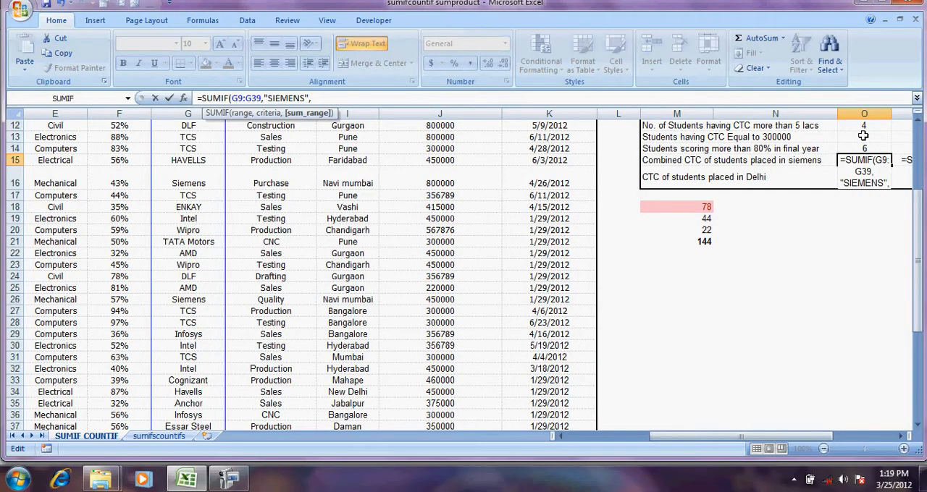
click(917, 122)
click(917, 122)
click(918, 121)
click(918, 122)
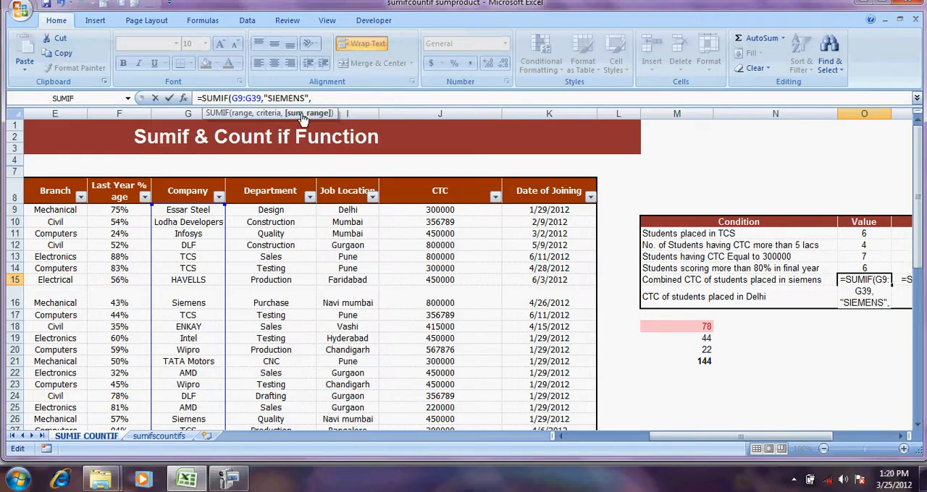
click(456, 210)
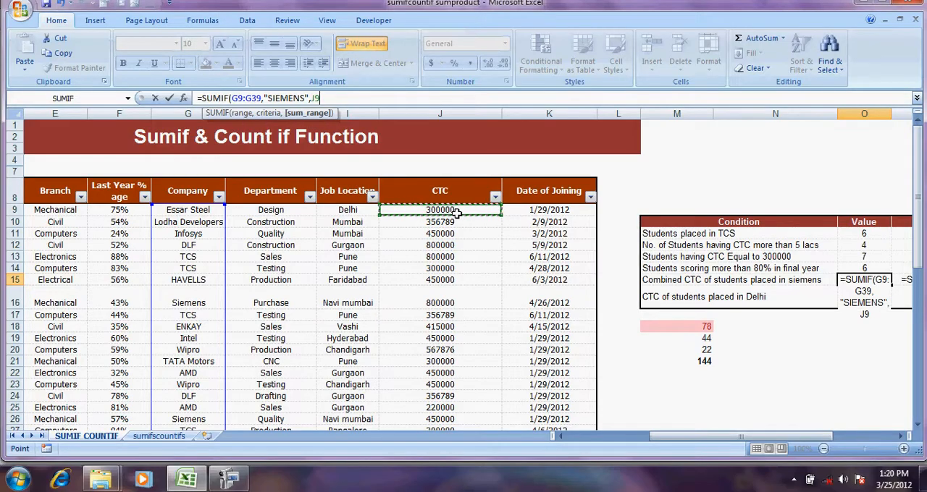
key(ctrl+shift+Down)
text())
key(Return)
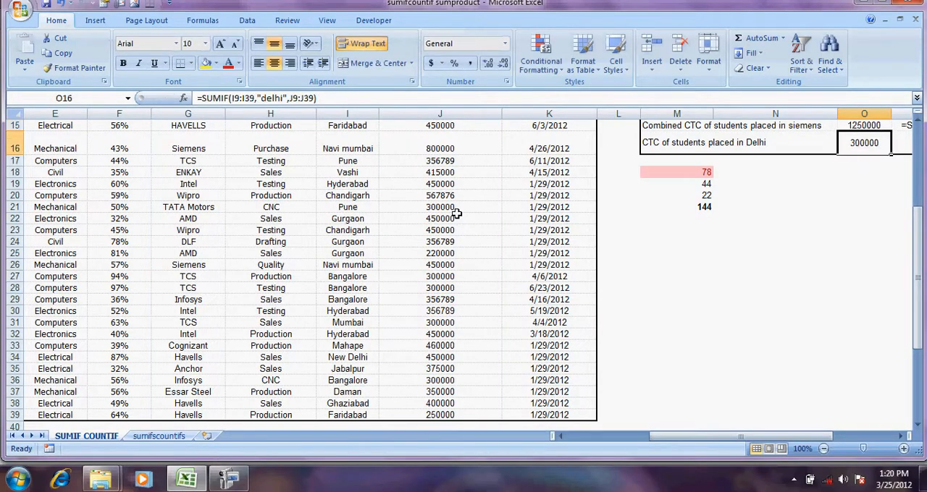
Review the completed SUMIF formula in O15 and its result for students placed in siemens
key(Up)
key(Up)
key(Up)
key(Down)
key(Down)
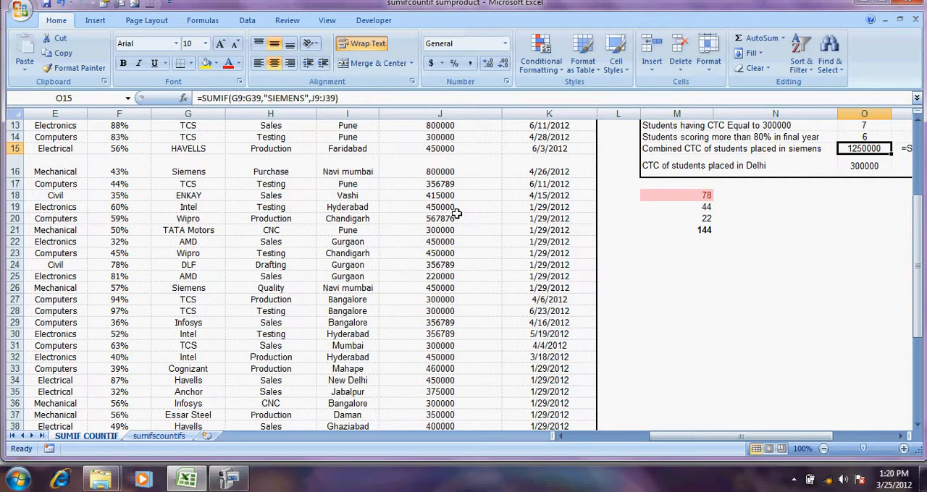
key(Left)
key(Right)
Filter the Company column to show only Siemens
key(Up)
key(Up)
key(Up)
key(Up)
key(Up)
key(Up)
key(Up)
key(Up)
key(Up)
key(Up)
key(Up)
key(Up)
key(Up)
key(Up)
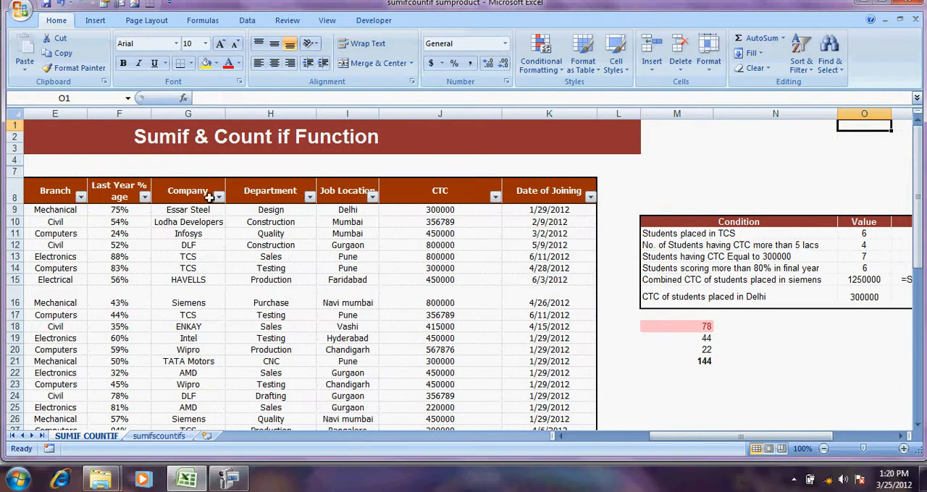
click(218, 197)
mouse_move(165, 289)
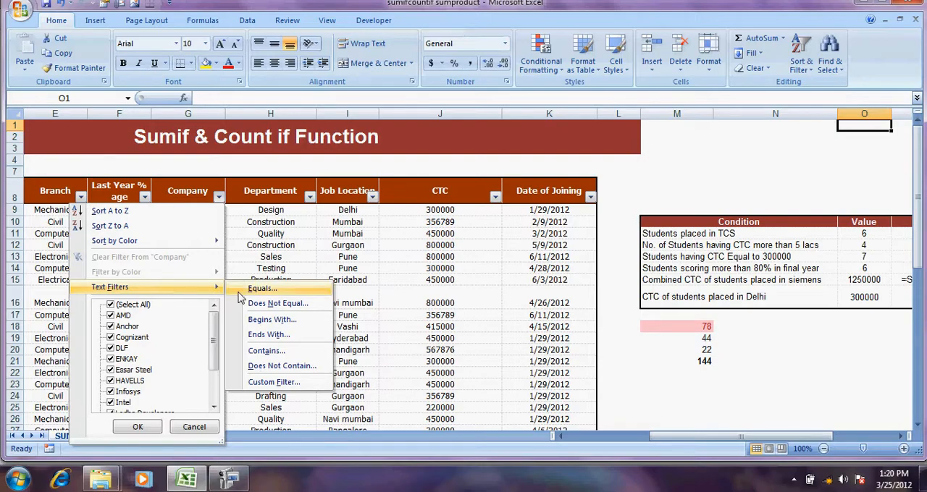
click(114, 305)
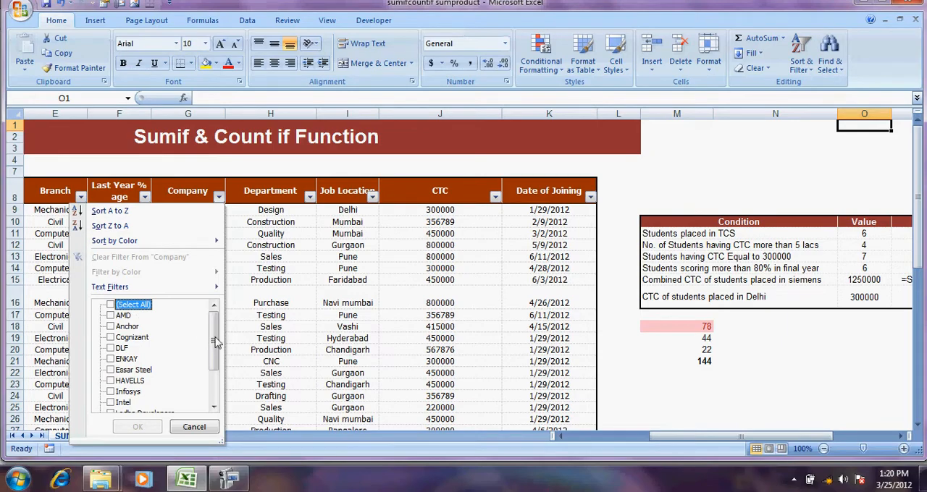
drag(216, 341, 216, 365)
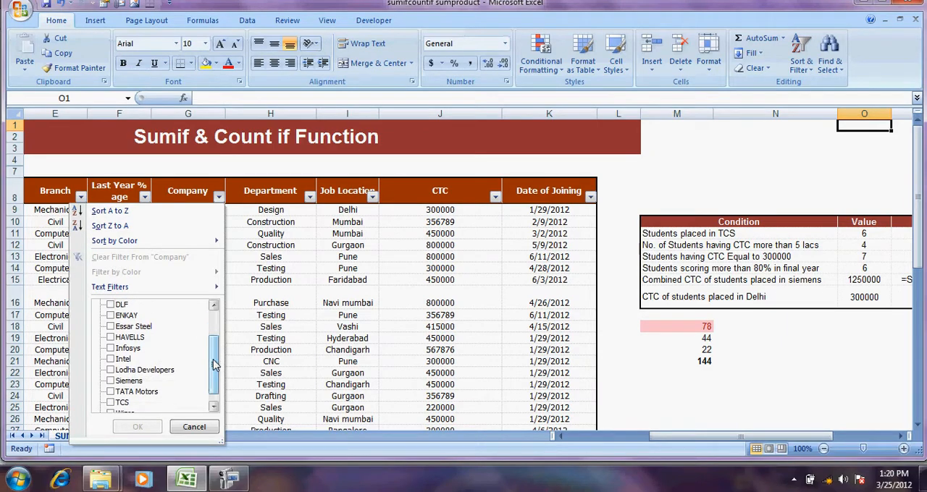
click(110, 380)
click(138, 426)
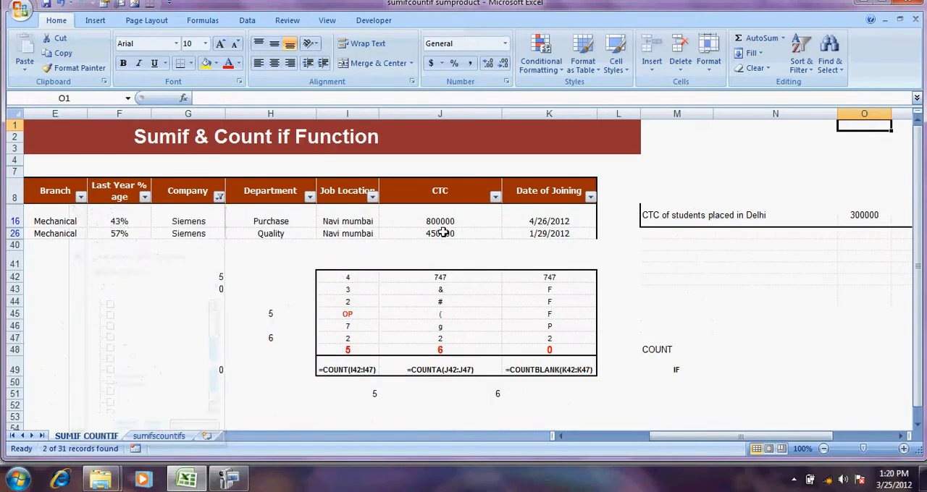
Select the filtered Siemens CTC values to check their sum, and clear the filter from the Company column
drag(443, 221, 444, 233)
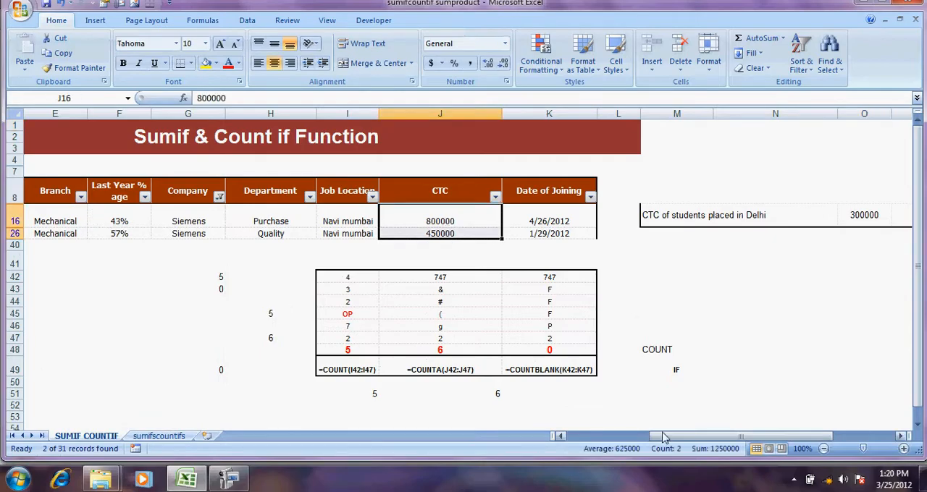
click(219, 196)
click(148, 257)
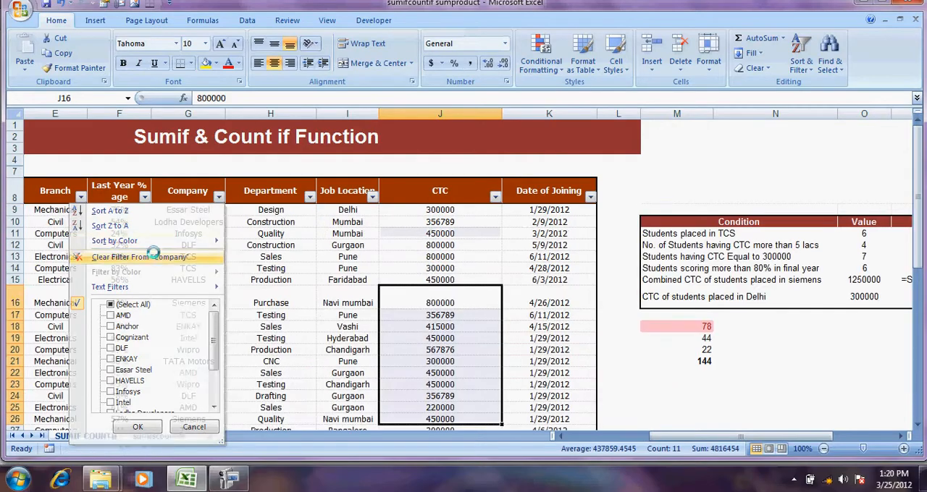
Review the combined siemens CTC condition label and its reference formula text in P15
click(726, 282)
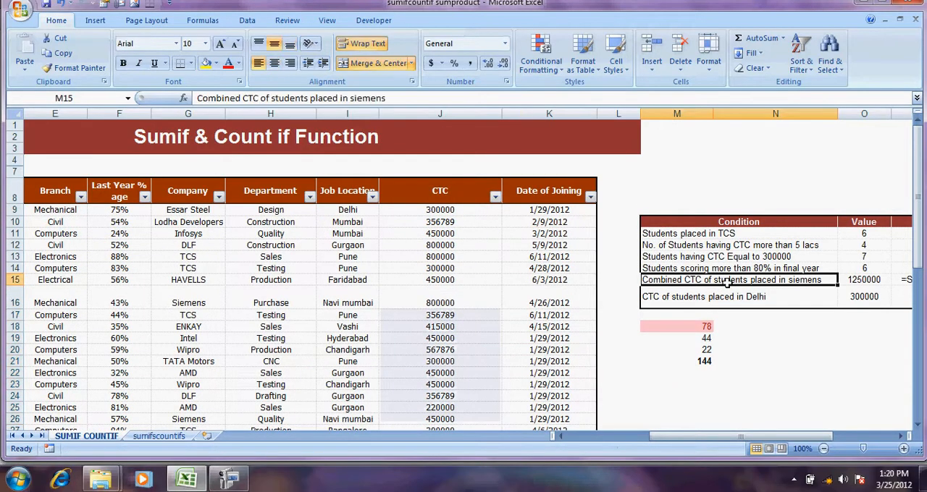
key(Right)
key(Right)
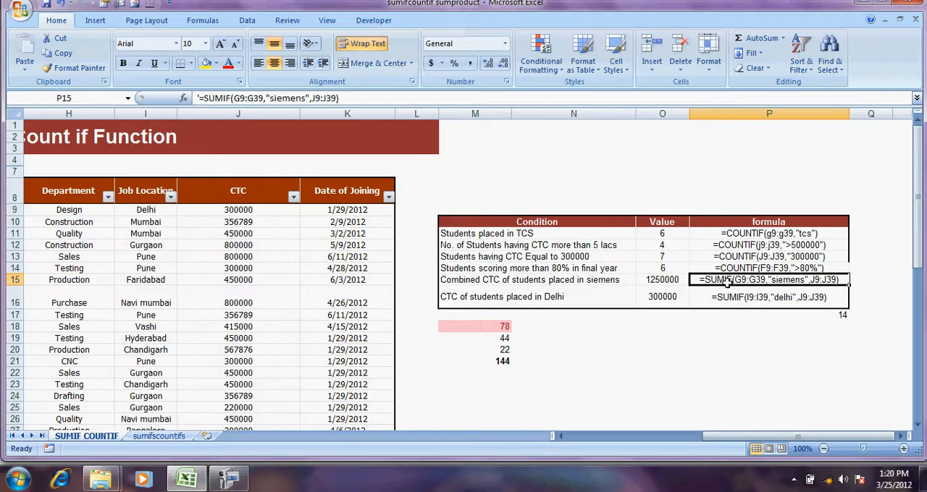
Clear the existing value in O16 for the CTC of students placed in Delhi
key(Left)
key(Down)
key(Down)
key(Down)
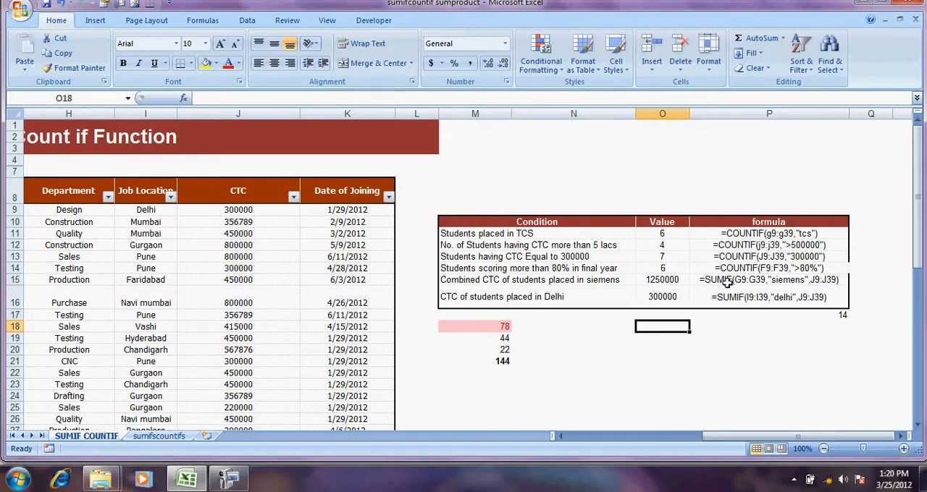
key(Up)
key(Up)
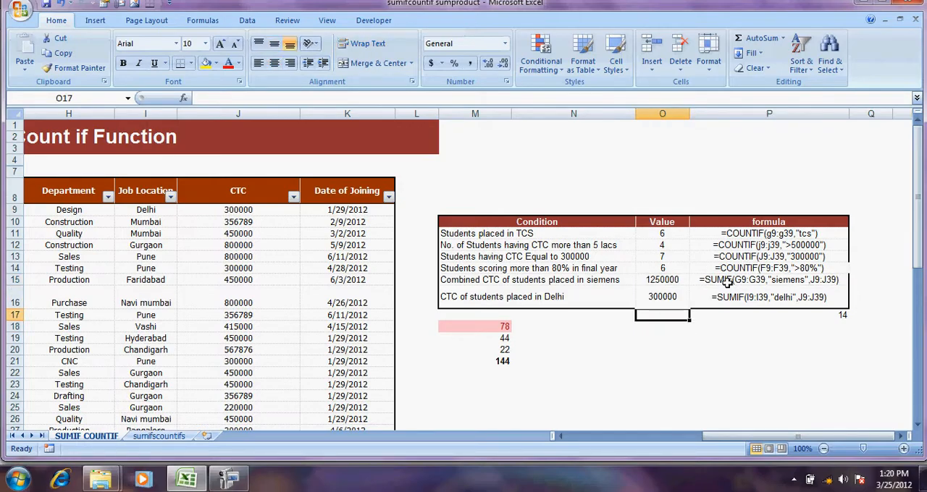
key(Delete)
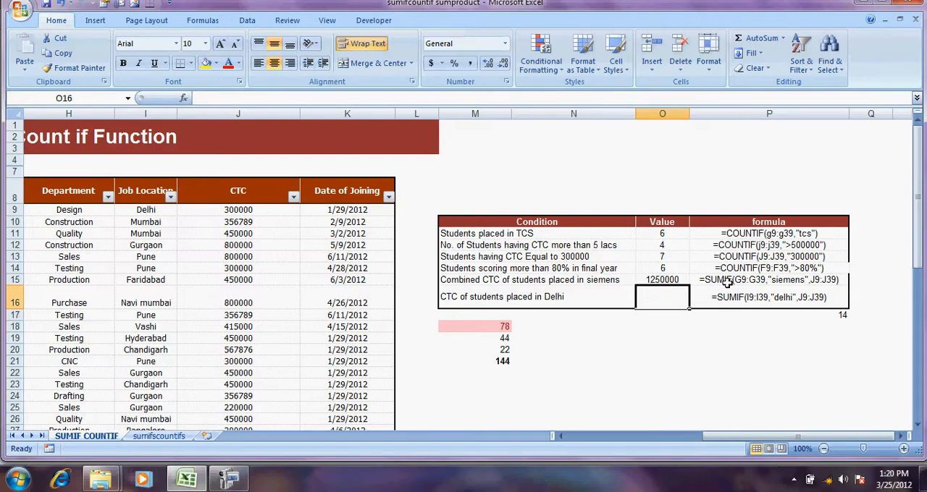
Begin a SUMIF formula in O16 with the Job Location range I9:I39 as its range argument
text(=SUMIF)
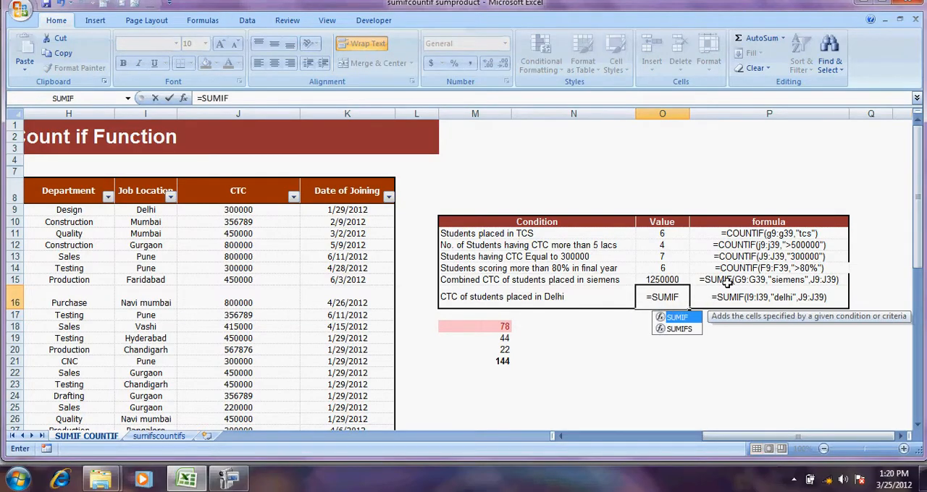
text(()
key(Left)
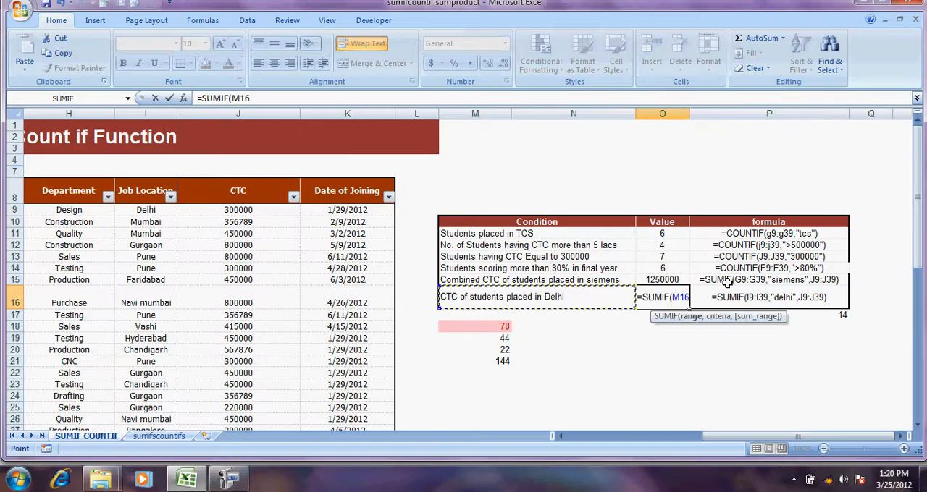
key(Left)
key(Left)
key(Left)
key(Left)
key(Left)
key(Left)
key(Left)
key(Left)
key(Left)
key(Left)
key(Right)
key(Right)
key(Right)
key(Right)
key(Right)
key(Up)
key(Up)
key(Up)
key(Up)
key(Up)
key(Left)
key(Up)
key(Up)
key(Up)
key(Down)
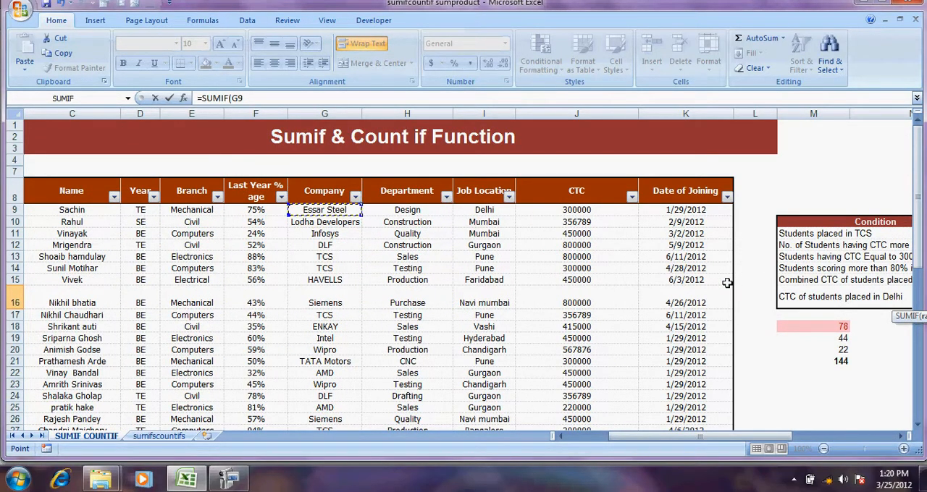
key(Right)
key(Right)
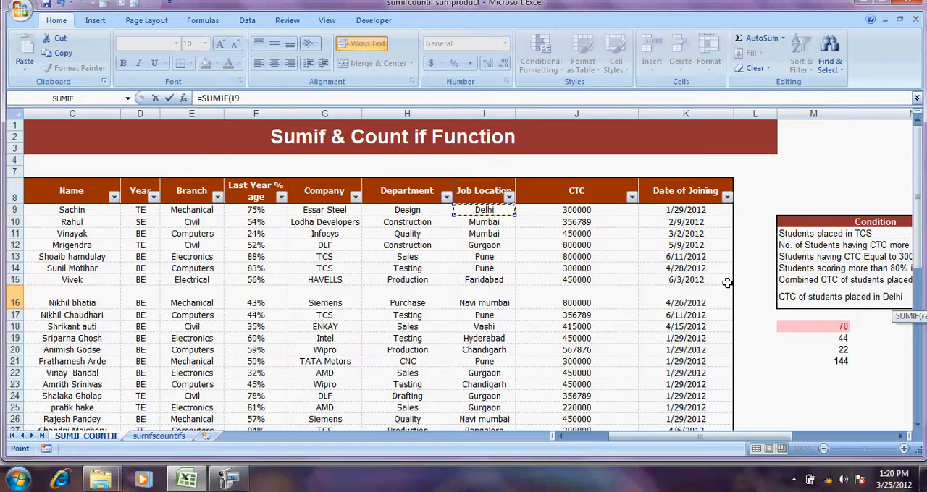
key(ctrl+shift+Down)
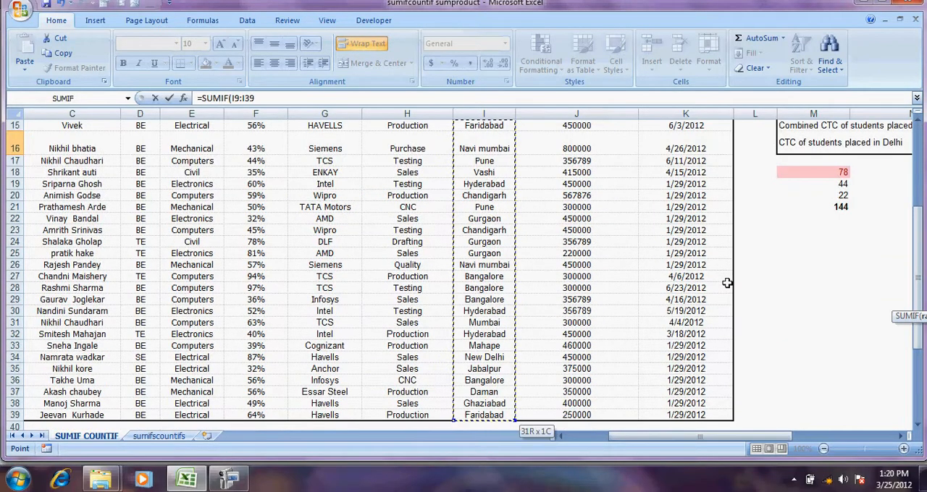
Set the SUMIF criteria to "DELHI"
text(,)
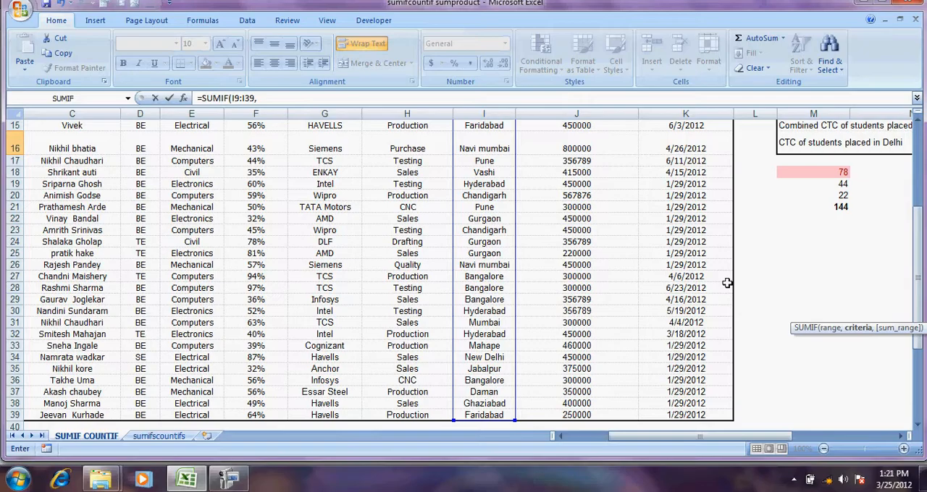
text("DELGI)
key(BackSpace)
text(HI",)
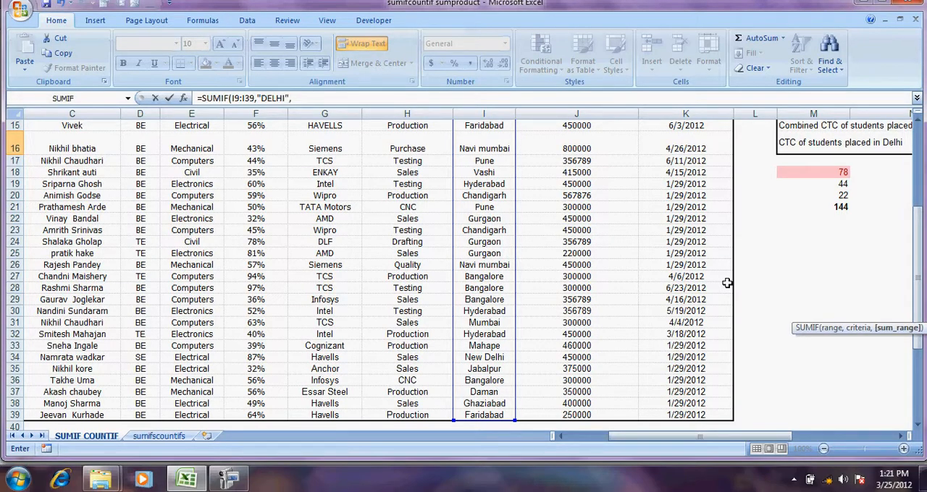
Add the CTC range J9:J39 as the sum range, complete the SUMIF formula and check O16
click(560, 175)
key(Up)
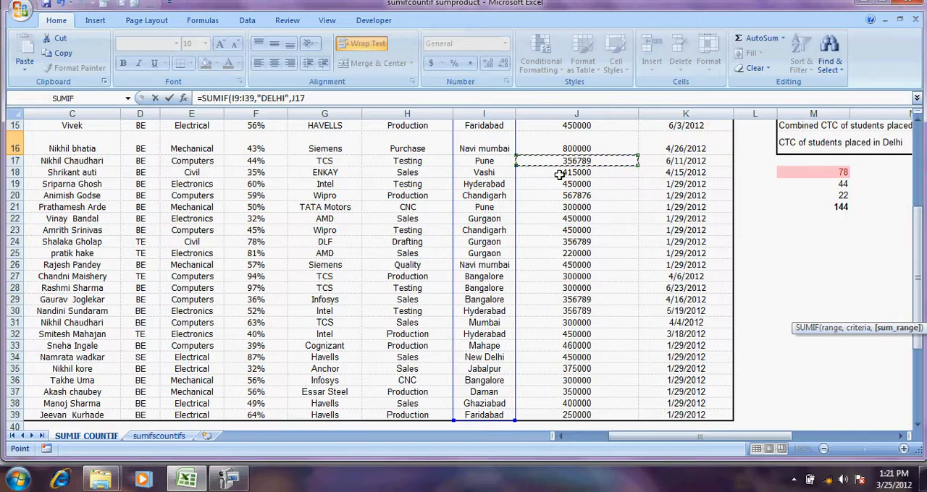
key(Up)
key(Up)
key(Up)
key(Up)
key(Up)
key(Up)
key(Up)
key(Up)
key(Up)
key(Up)
key(Up)
key(Up)
key(Down)
key(Down)
key(Down)
key(Down)
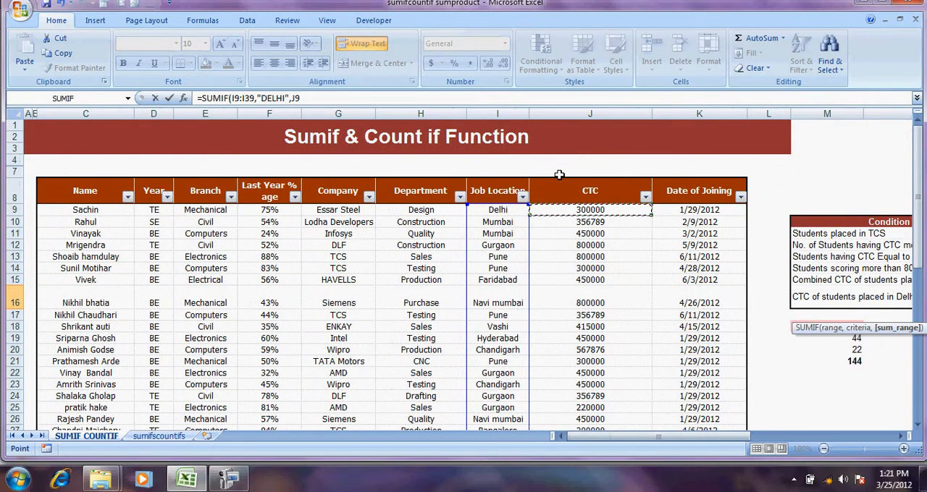
key(ctrl+shift+Down)
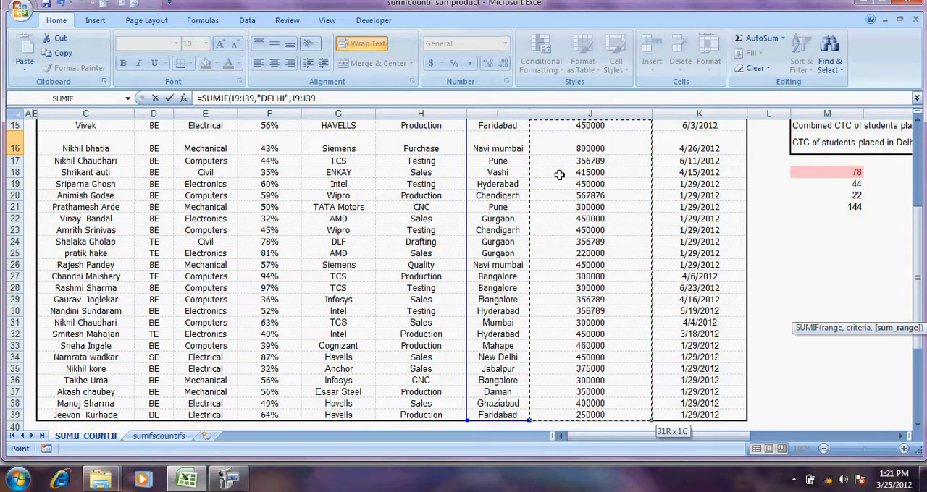
key(Return)
key(Up)
key(Right)
key(Left)
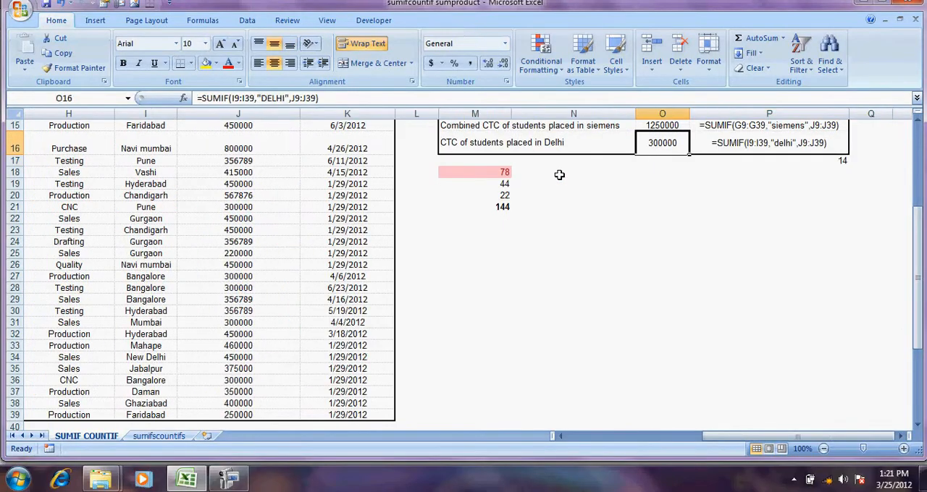
Filter the Job Location column to show only Delhi
key(Up)
key(Up)
key(Up)
key(Up)
key(Up)
key(Up)
key(Up)
key(Up)
key(Up)
key(Up)
key(Up)
key(Up)
key(Up)
key(Up)
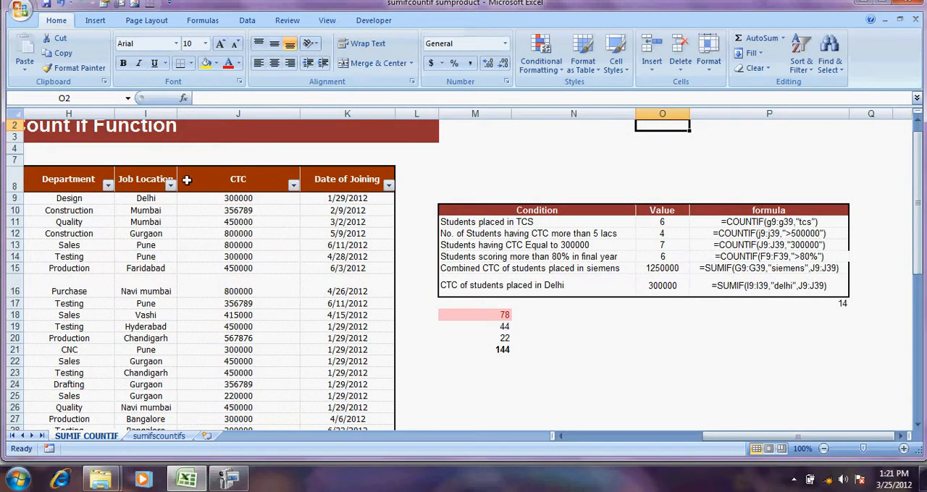
click(171, 186)
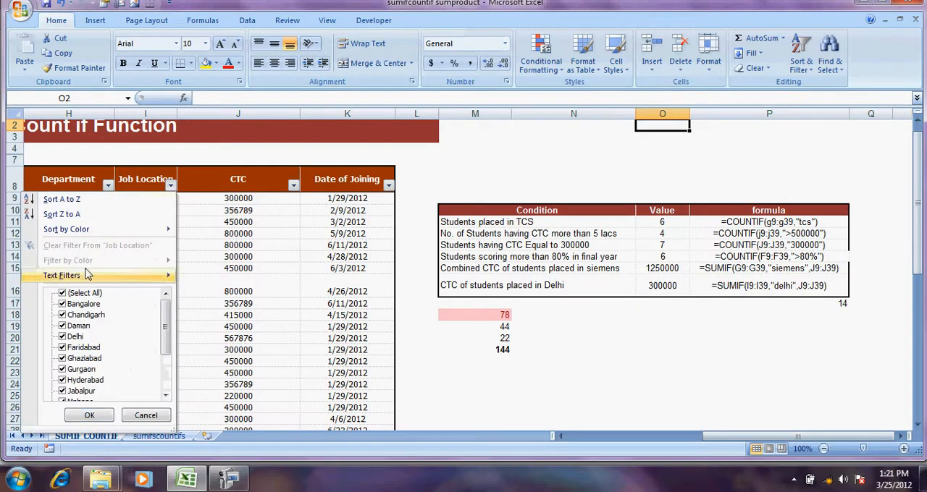
mouse_move(82, 276)
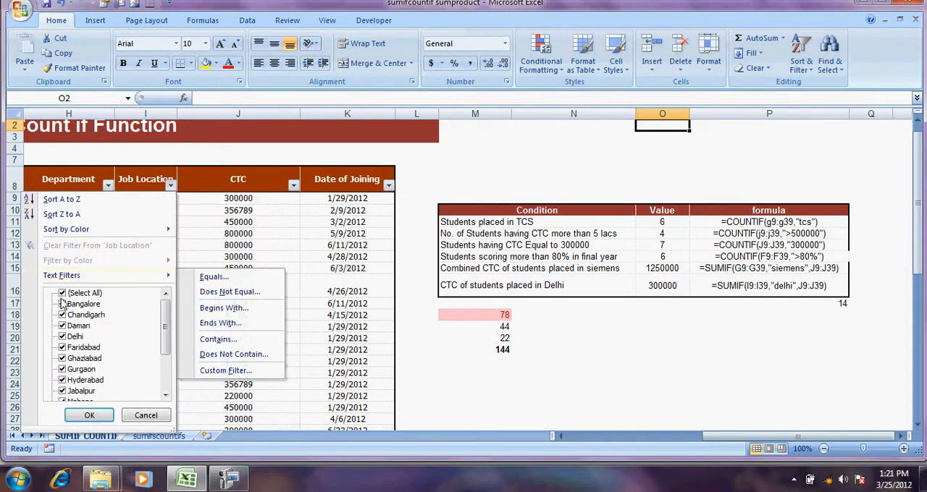
click(62, 293)
click(62, 336)
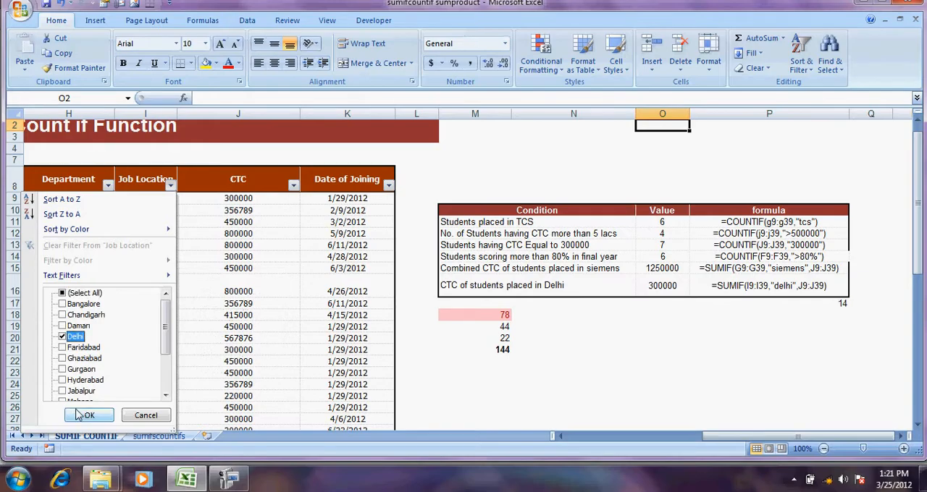
click(89, 415)
Check the CTC of the filtered Delhi record, and clear the filter from the Job Location column
click(235, 198)
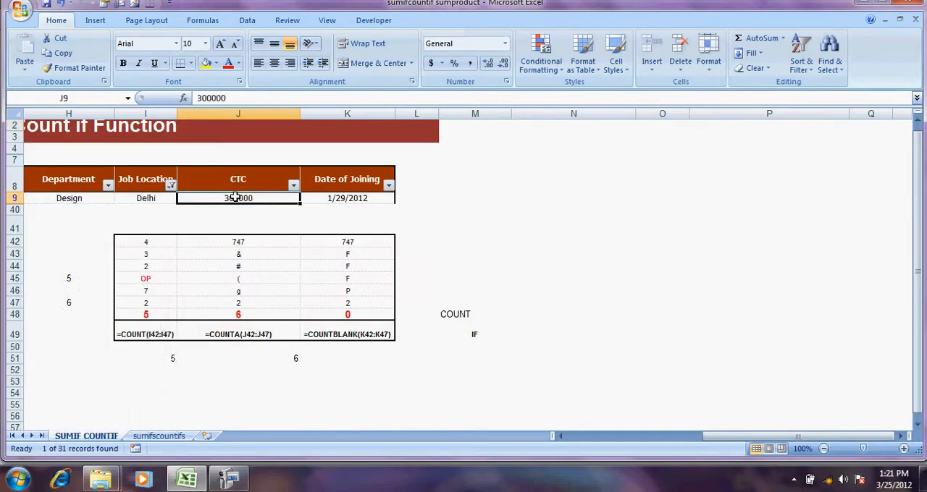
click(171, 186)
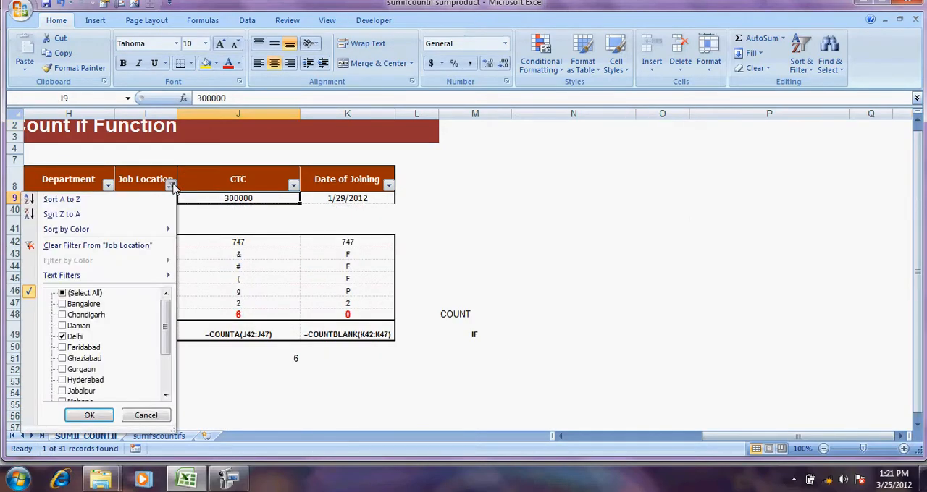
click(97, 248)
click(489, 224)
key(Left)
key(Left)
key(Left)
key(Left)
key(Left)
key(Left)
key(Left)
key(Left)
key(Left)
key(Left)
key(Left)
key(Left)
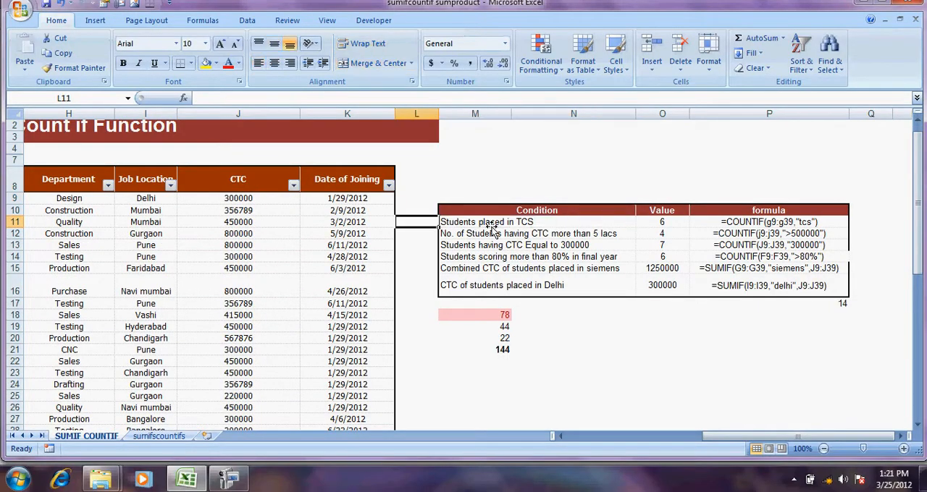
key(Up)
key(Up)
key(Up)
key(Up)
key(Up)
key(Up)
key(Down)
key(Down)
key(Down)
key(Down)
key(Down)
key(Down)
key(Down)
key(Down)
key(Down)
key(Right)
key(Right)
key(Right)
key(Right)
key(Right)
key(Right)
key(Right)
key(Right)
key(Right)
key(Right)
key(Right)
key(Right)
key(Right)
key(Right)
key(Right)
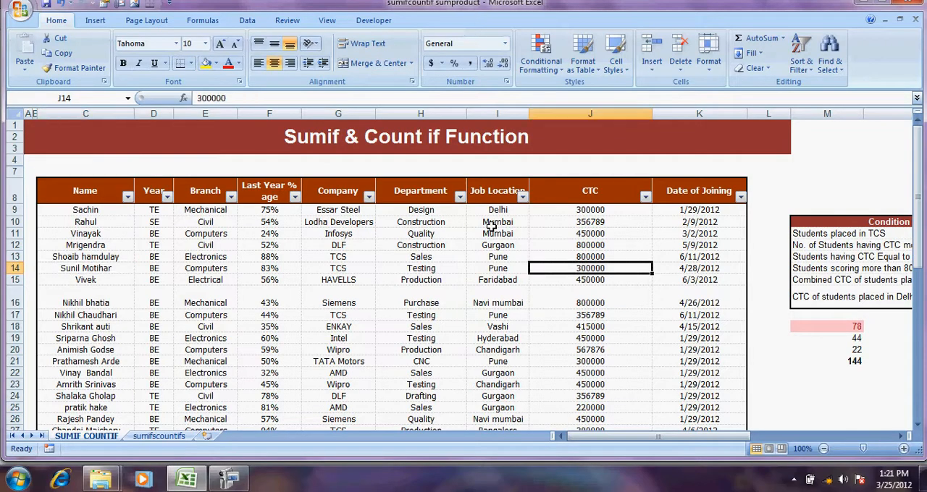
key(Left)
key(Left)
key(Left)
key(Up)
key(Up)
key(Up)
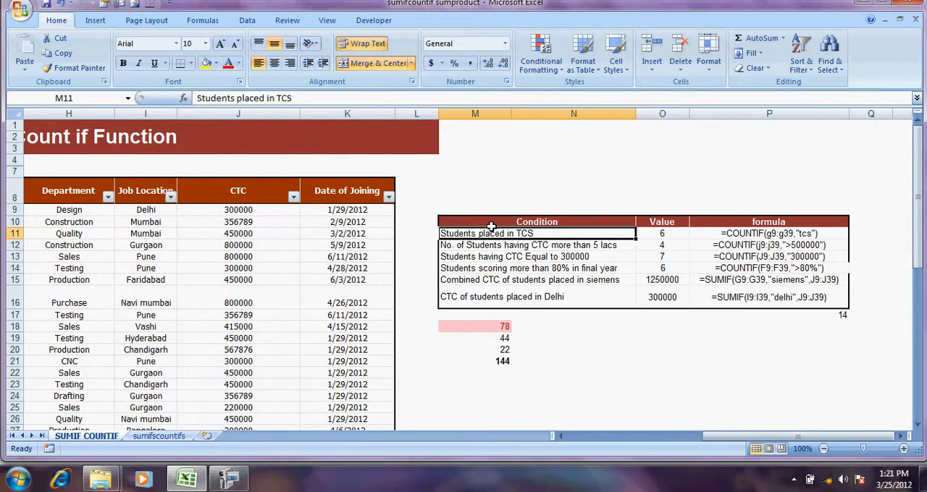
key(Right)
key(Right)
key(Right)
key(Down)
key(Down)
key(Down)
key(Down)
key(Down)
key(Down)
key(Down)
key(Down)
key(Down)
key(Down)
key(Left)
key(Left)
key(Left)
key(Left)
key(Left)
key(Left)
key(Left)
key(Left)
key(Left)
key(Left)
key(Left)
key(Left)
key(Left)
key(Left)
key(Left)
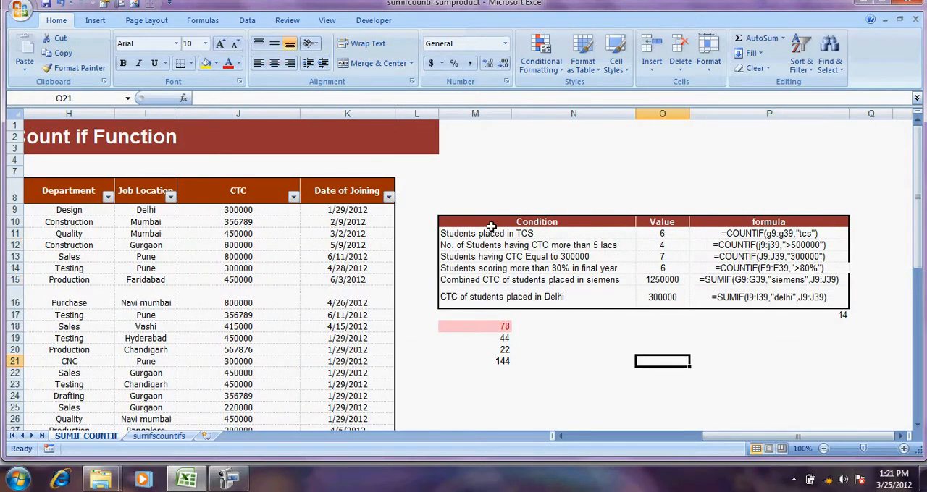
key(Right)
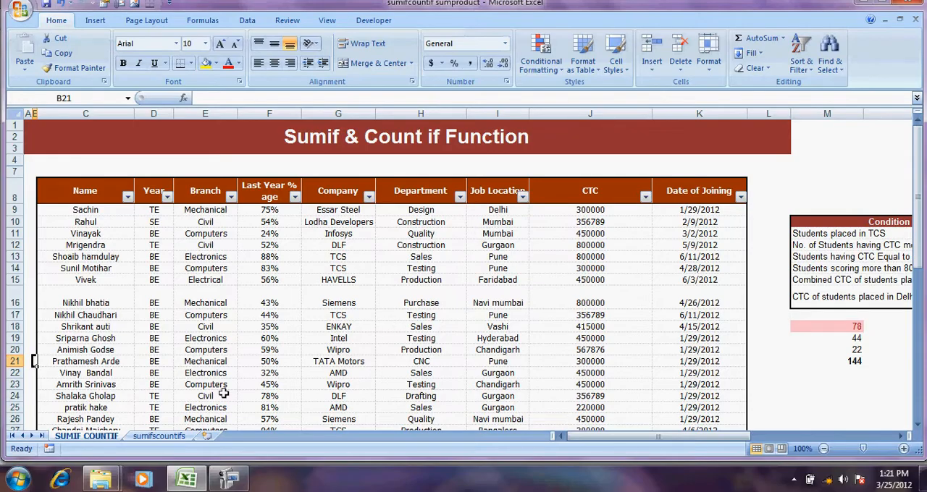
Look at the student table on the sumifscountifs sheet and return to the SUMIF COUNTIF sheet
click(159, 436)
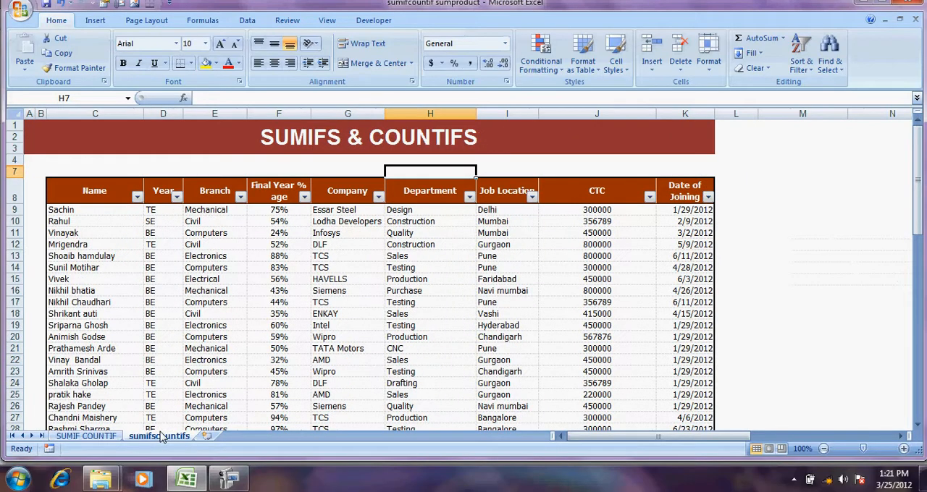
click(379, 254)
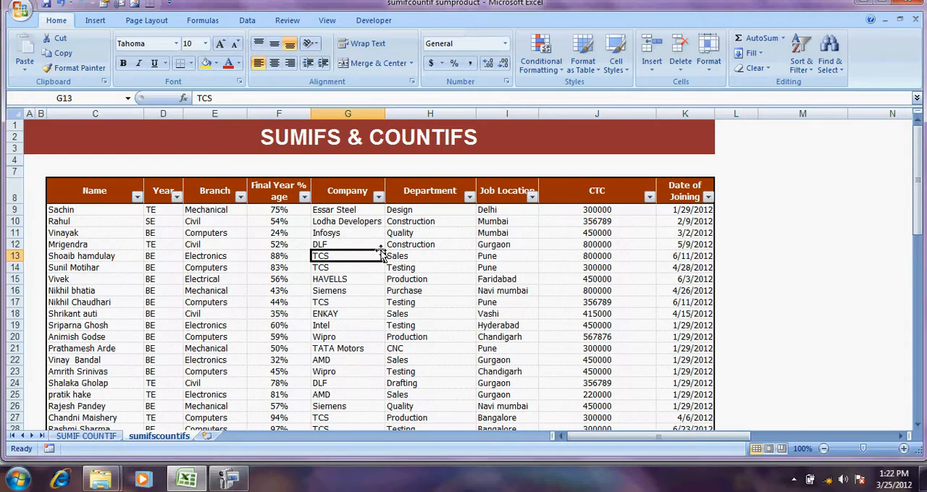
click(88, 436)
Review the reference formula texts in the formula column from P11 down to P15
click(683, 184)
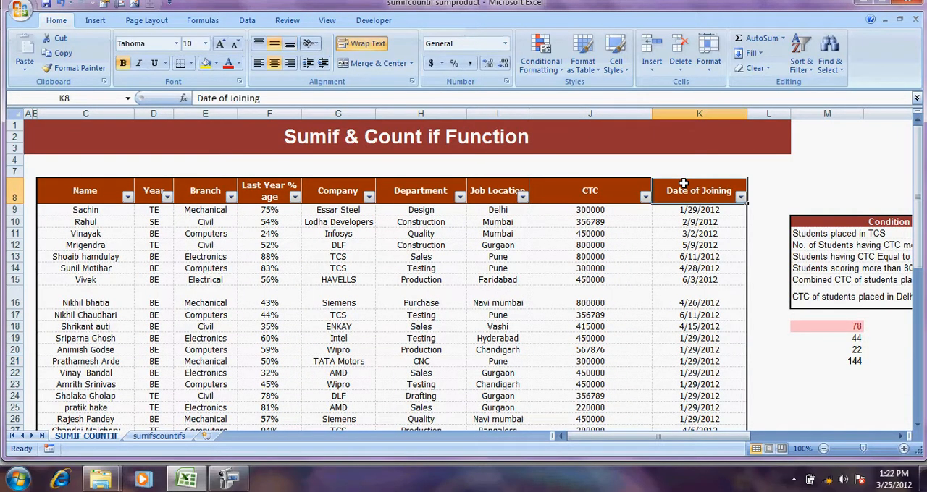
key(Right)
key(Right)
key(Right)
key(Right)
key(Right)
key(Right)
key(Down)
key(Down)
key(Down)
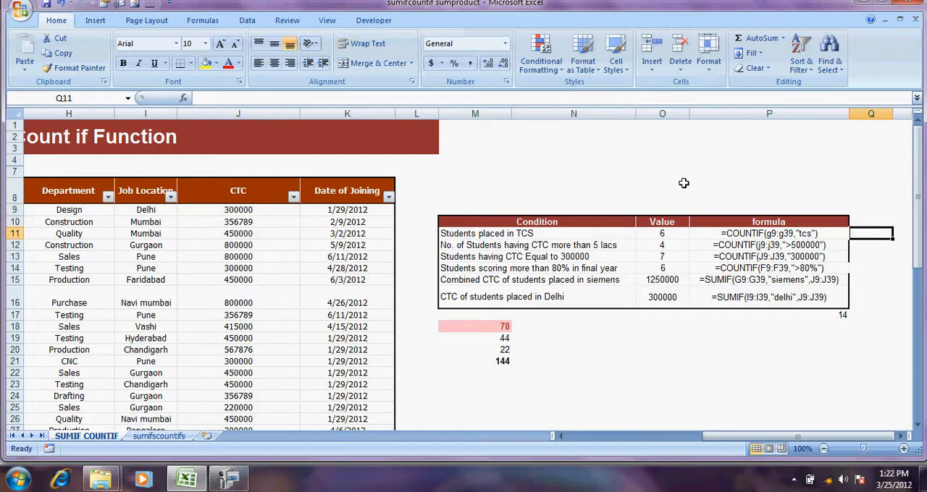
key(Left)
key(Down)
key(Down)
key(Down)
key(Down)
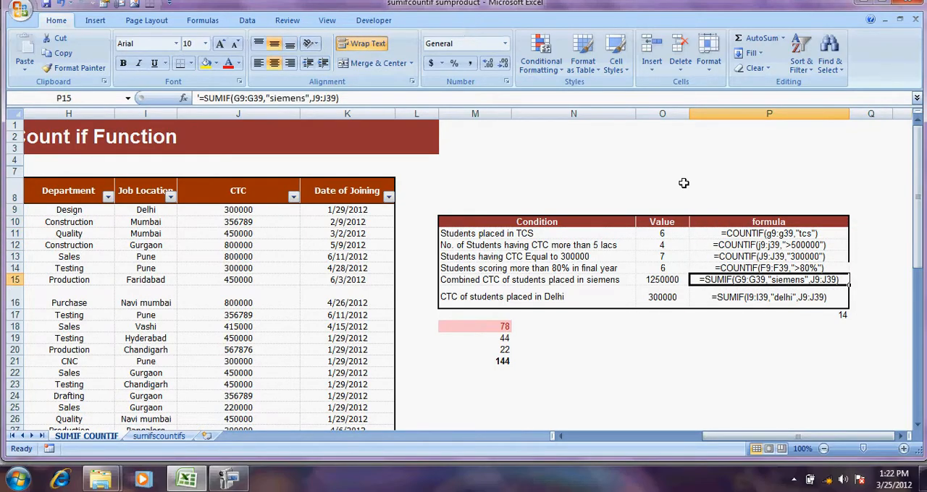
Review the condition labels from students placed in TCS down to combined CTC of students placed in siemens
key(Left)
key(Left)
key(Up)
key(Up)
key(Up)
key(Up)
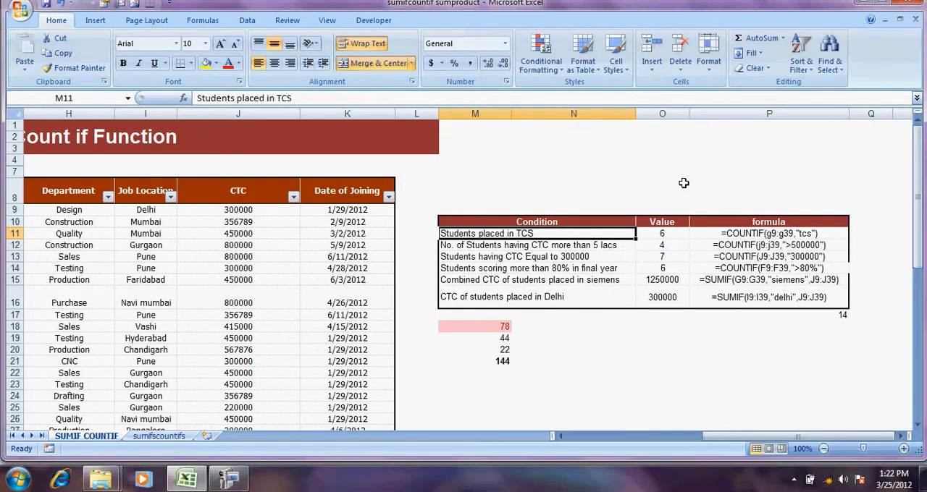
key(Down)
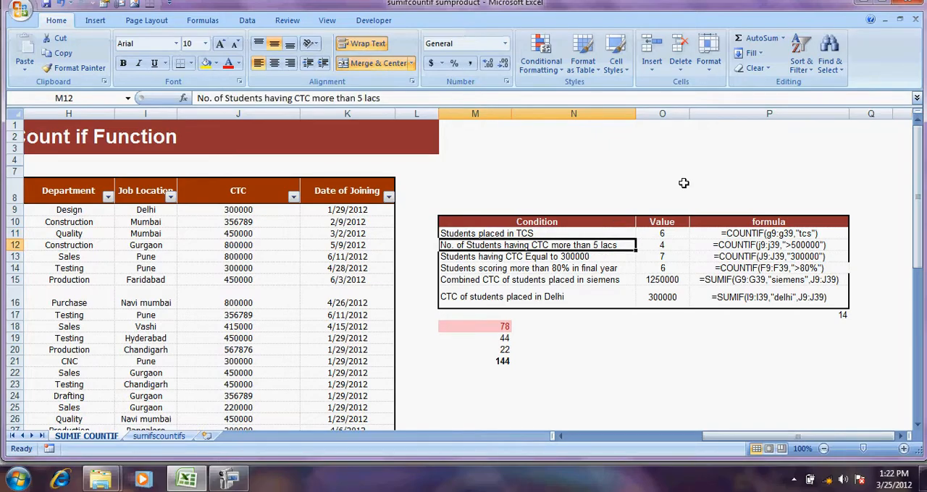
key(Down)
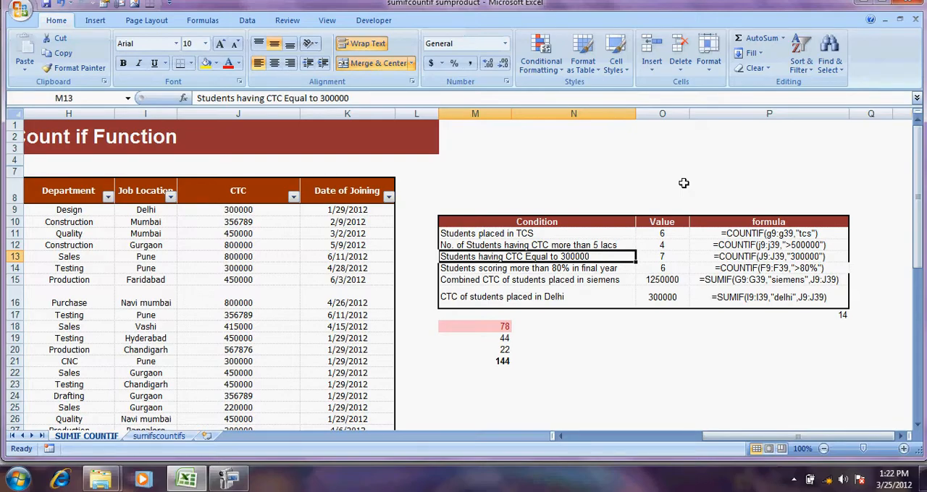
key(Down)
key(Down)
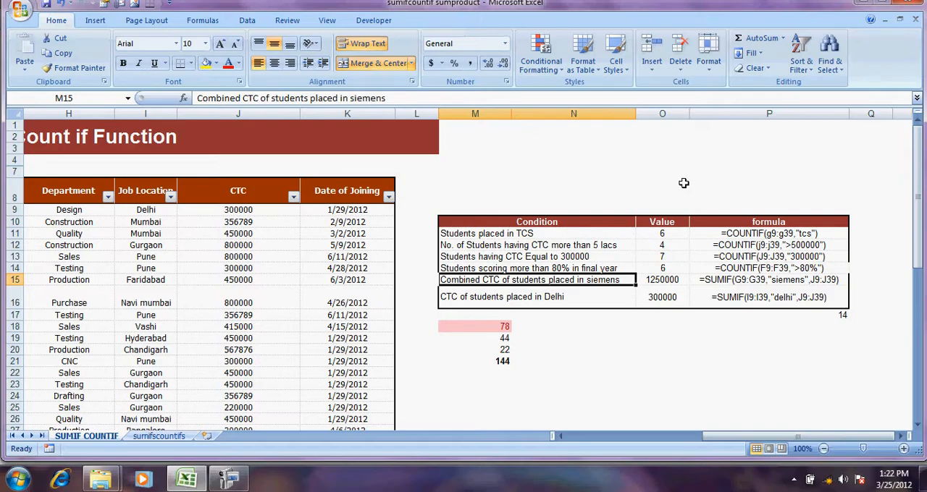
Look through the student table on the sumifscountifs sheet, across its columns and from the first record down to the last
click(159, 436)
click(322, 290)
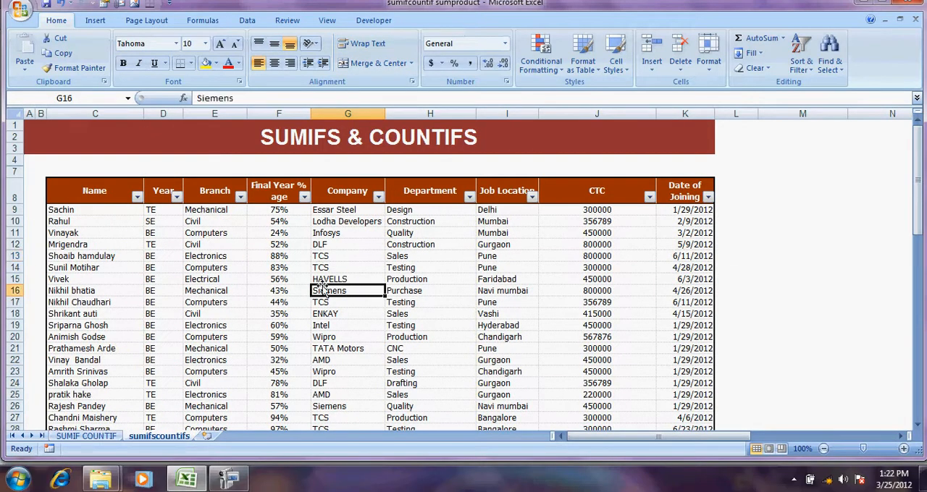
key(Up)
key(Up)
key(Up)
key(Up)
key(Up)
key(Up)
key(Up)
key(Up)
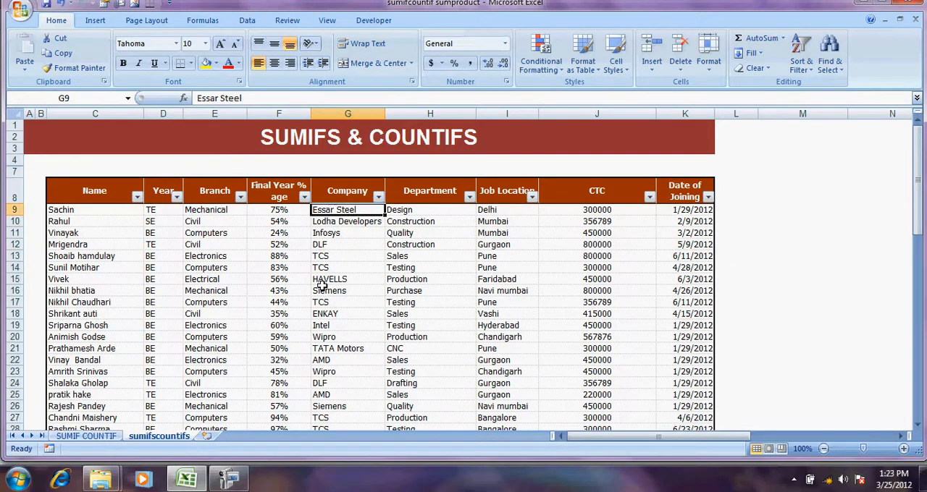
key(Left)
key(Left)
key(Left)
key(Left)
key(Right)
key(Right)
key(Right)
key(Right)
key(Right)
key(Right)
key(Right)
key(Right)
key(Right)
key(Right)
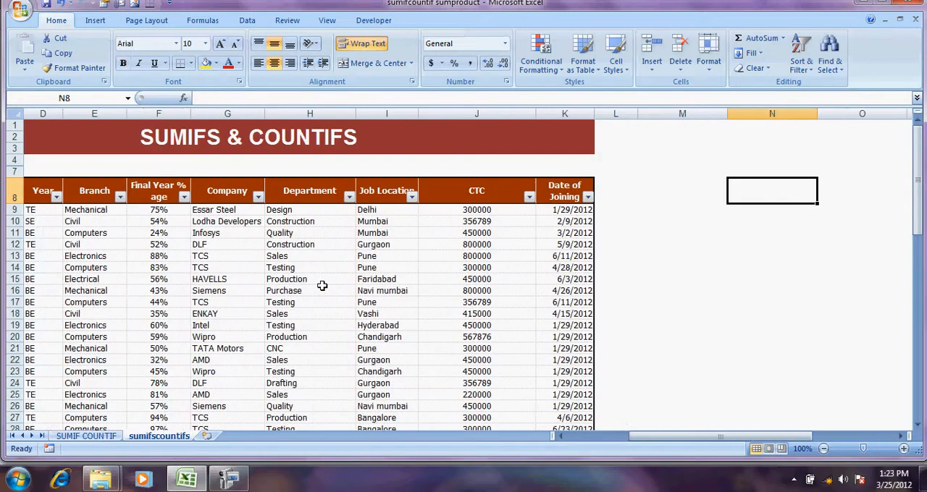
key(Left)
key(Left)
key(Left)
key(Left)
key(Left)
key(Left)
key(Left)
key(Left)
key(Left)
key(Left)
key(Down)
key(Down)
key(Down)
key(Down)
key(Down)
key(Down)
key(Down)
key(Down)
key(Down)
key(Down)
key(Down)
key(Down)
key(Down)
key(Down)
key(Down)
key(Down)
key(Down)
key(Down)
key(Down)
key(Down)
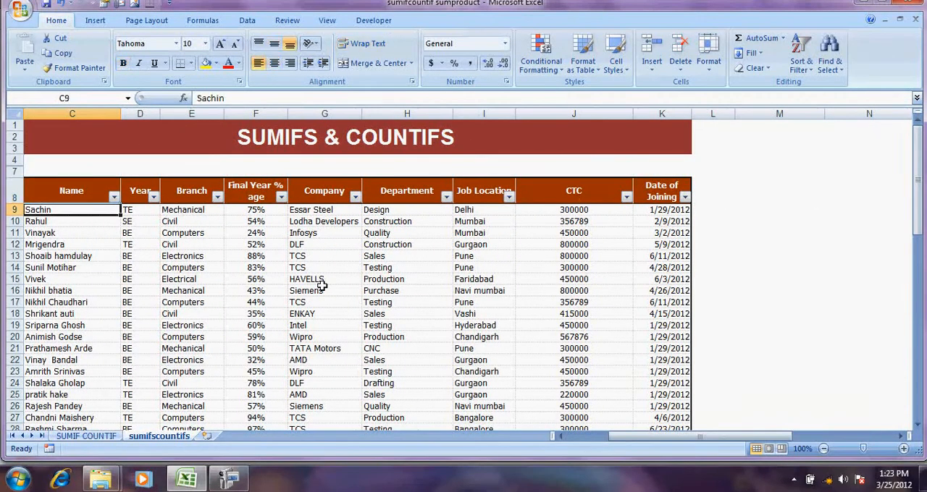
key(Down)
key(Down)
key(Down)
key(Down)
key(Down)
key(Down)
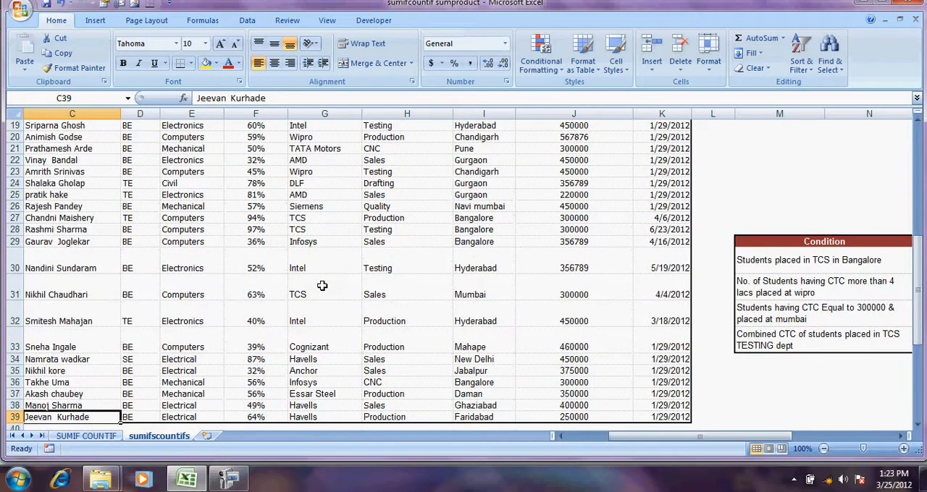
Clear the Value cells O30 to O33 of the four conditions beside the student table
key(Right)
key(Right)
key(Right)
key(Right)
key(Right)
key(Right)
key(Right)
key(Right)
key(Right)
key(Right)
key(Right)
key(Right)
key(Right)
key(Right)
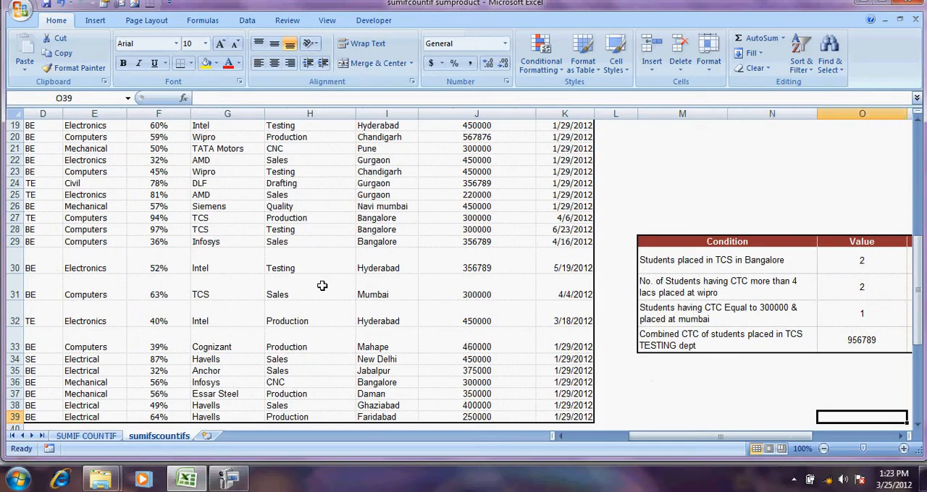
key(Left)
key(Left)
key(Up)
key(Up)
key(Up)
key(Up)
key(Up)
key(Up)
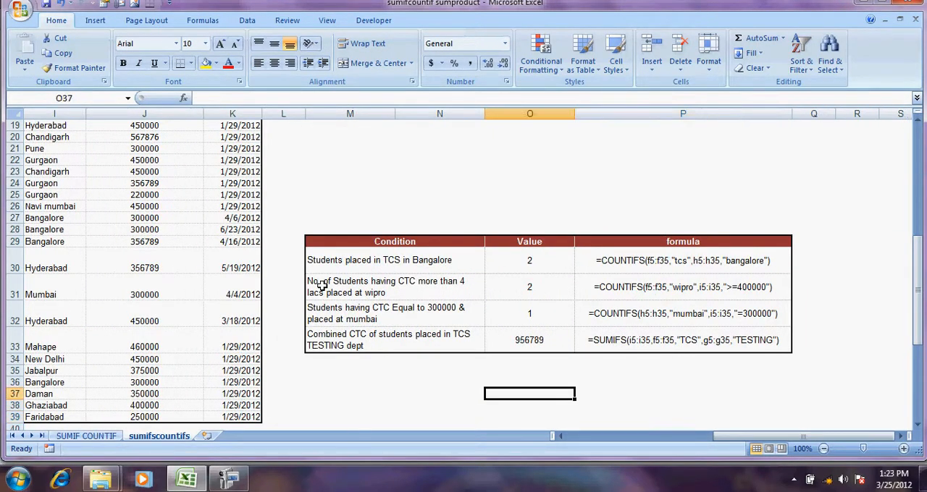
key(shift+Up)
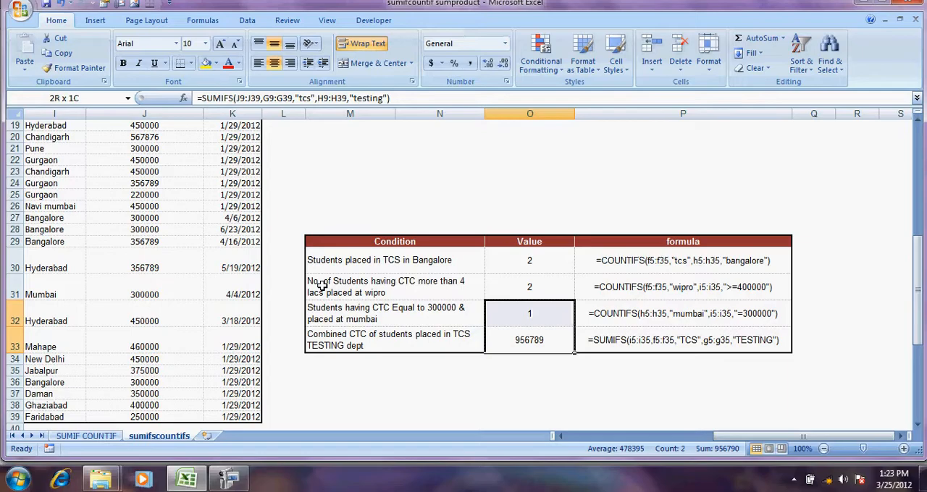
key(shift+Up)
key(shift+Up)
key(Delete)
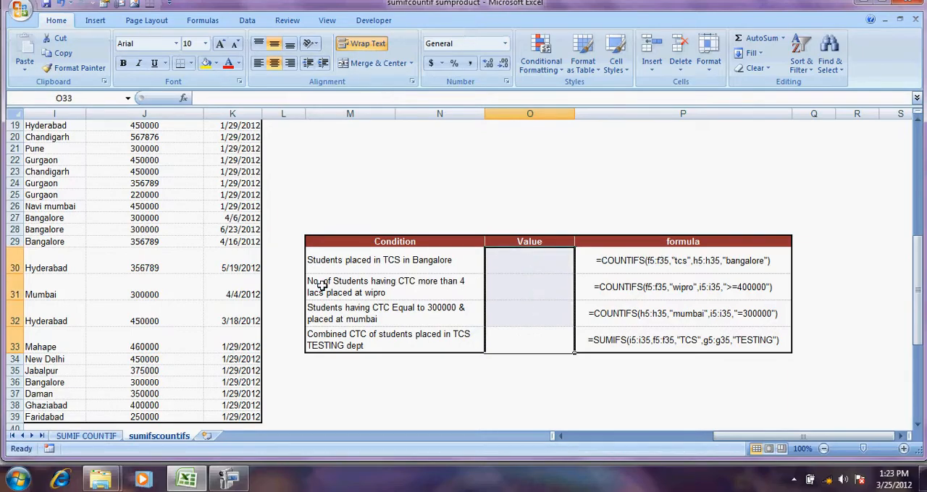
Compare the Students placed in TCS in Bangalore condition with the Students placed in TCS condition on the SUMIF COUNTIF sheet, and return
key(Up)
key(Up)
key(Up)
key(Left)
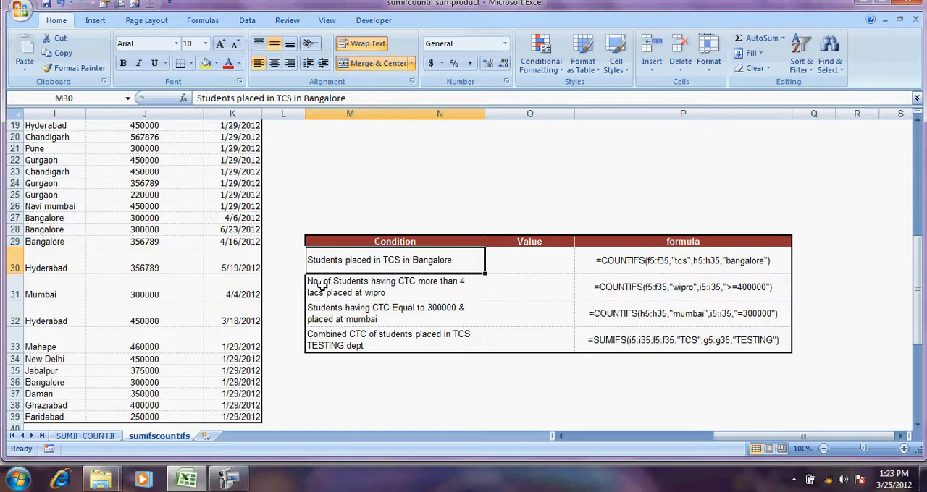
click(85, 435)
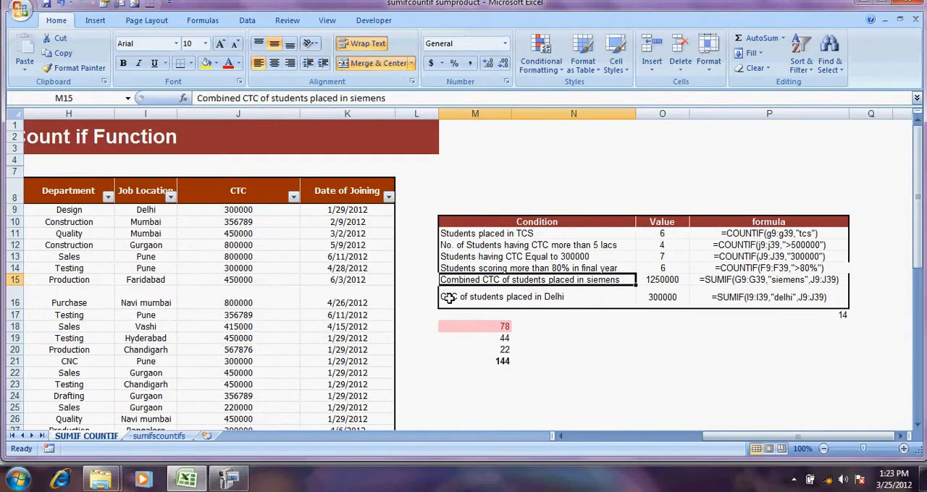
click(524, 235)
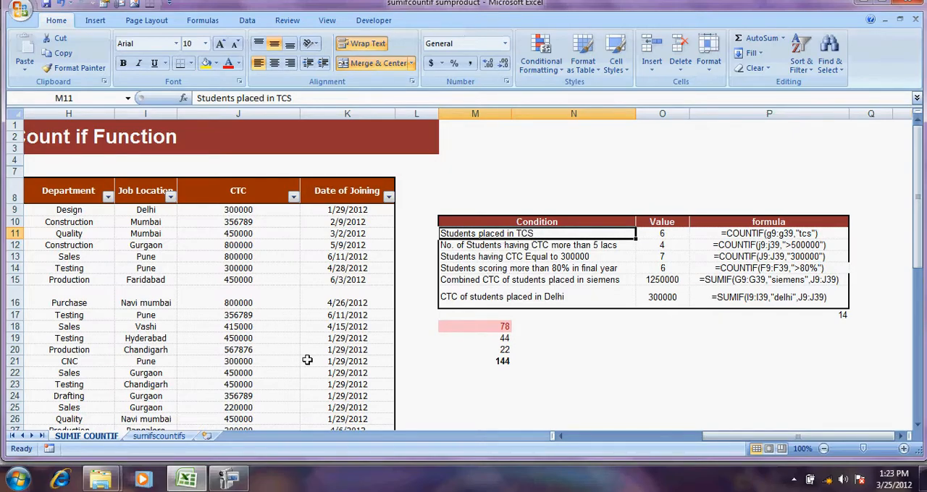
click(160, 437)
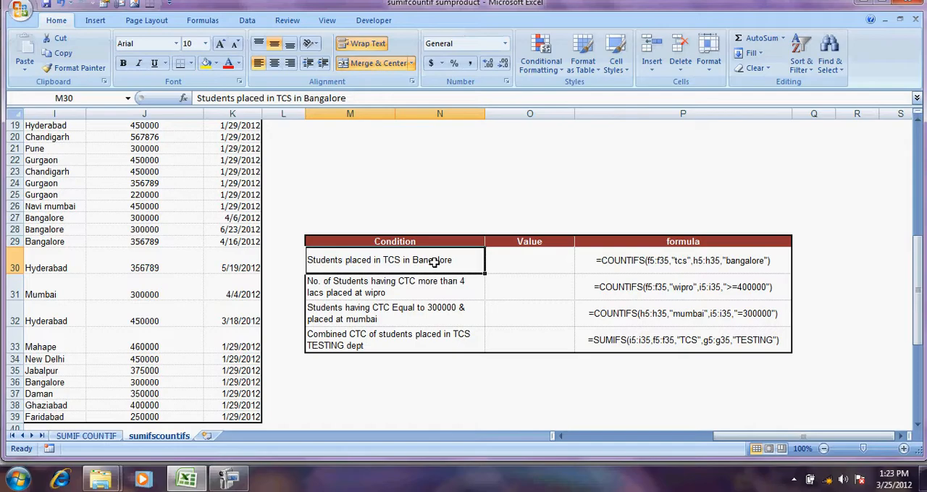
click(523, 266)
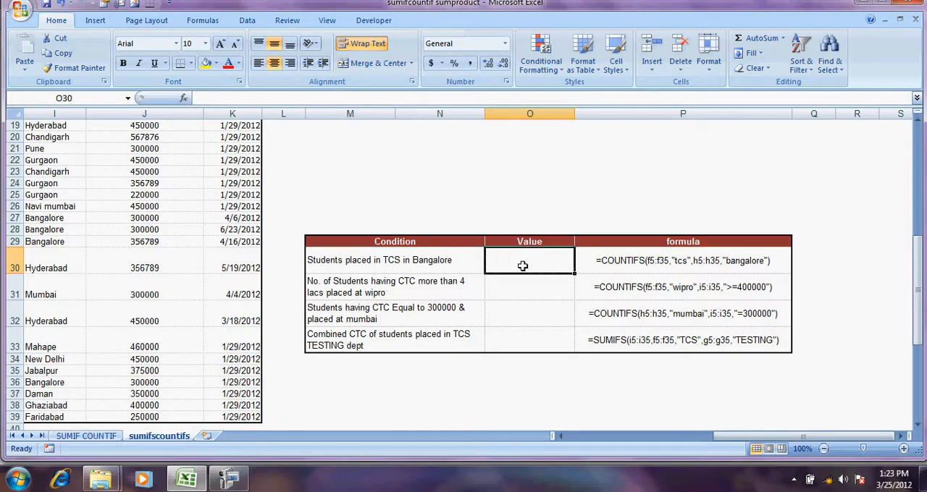
text(=C)
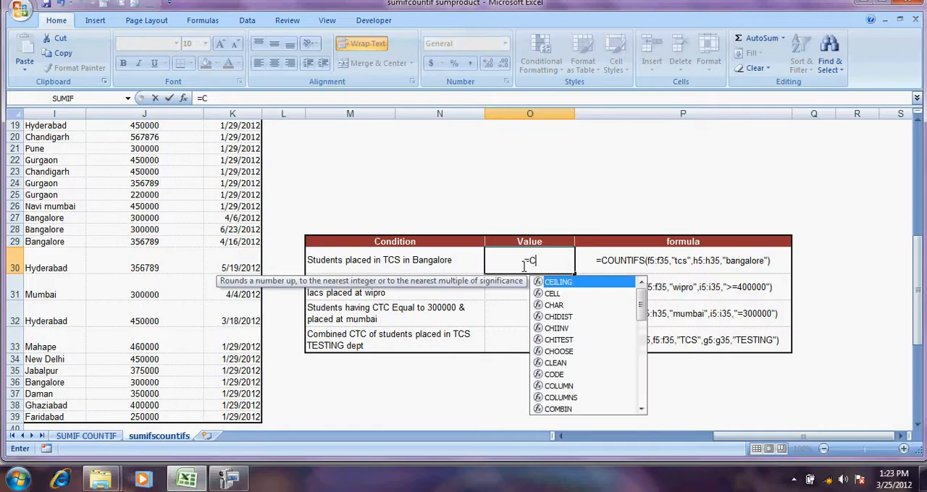
text(OU)
key(Down)
key(Down)
key(Down)
key(Down)
key(Down)
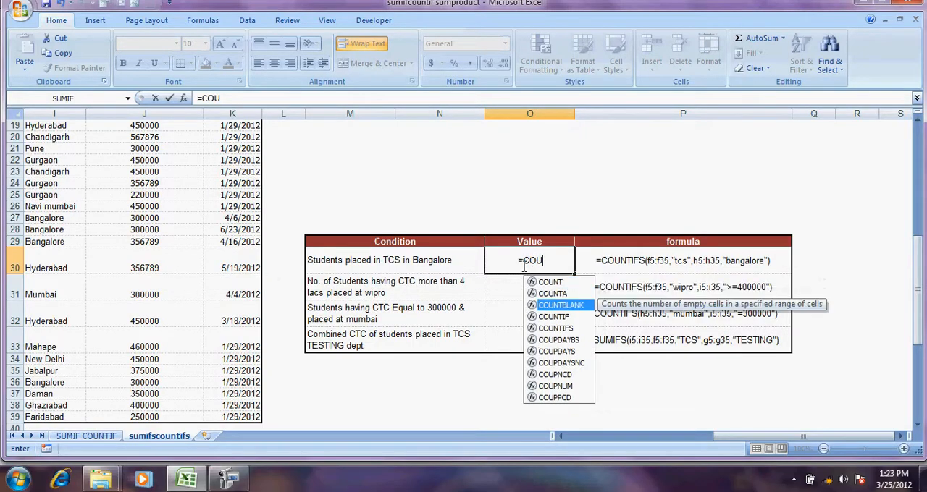
key(Up)
key(Up)
key(Up)
key(Up)
key(Up)
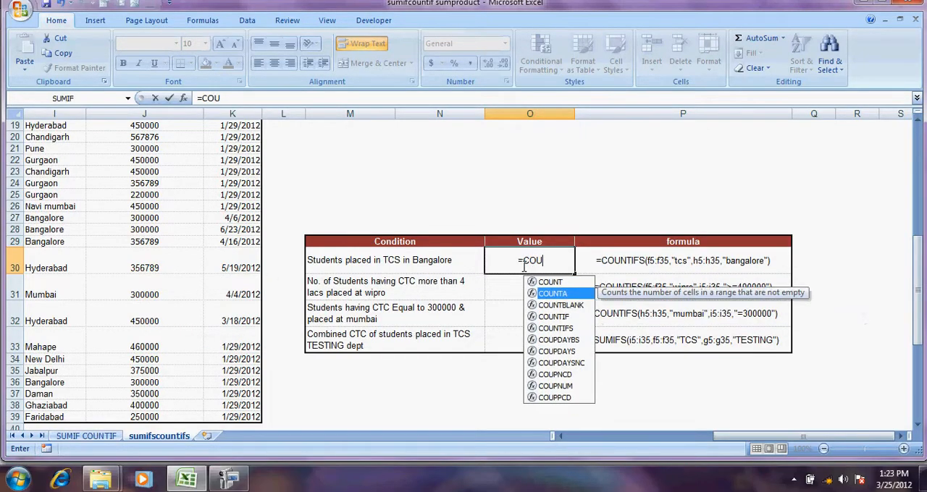
key(Down)
key(Down)
key(Down)
key(Up)
key(Up)
key(Up)
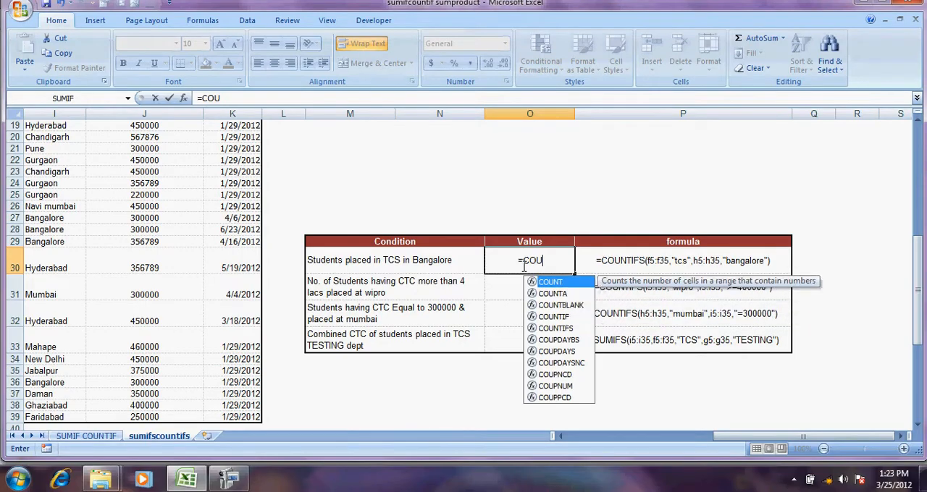
key(BackSpace)
key(BackSpace)
key(BackSpace)
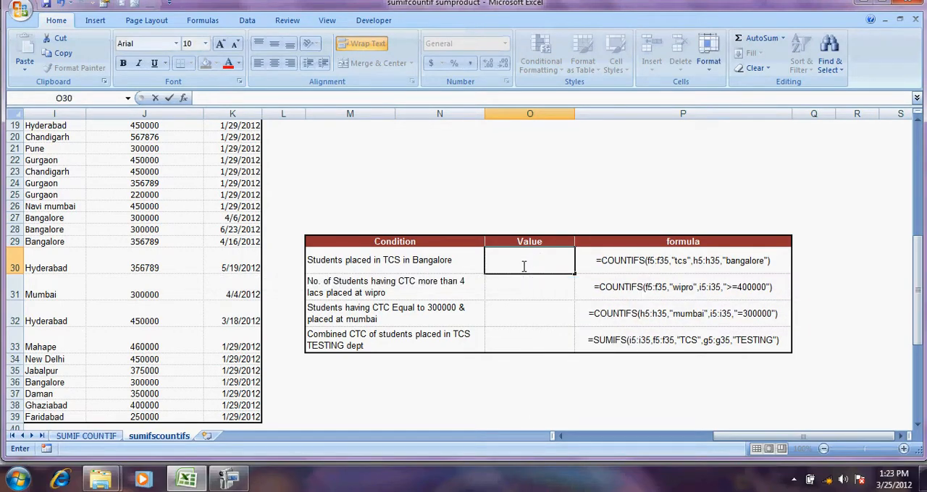
Start a COUNTIFS formula in Value cell O30 for the students placed in TCS in Bangalore
text(COU)
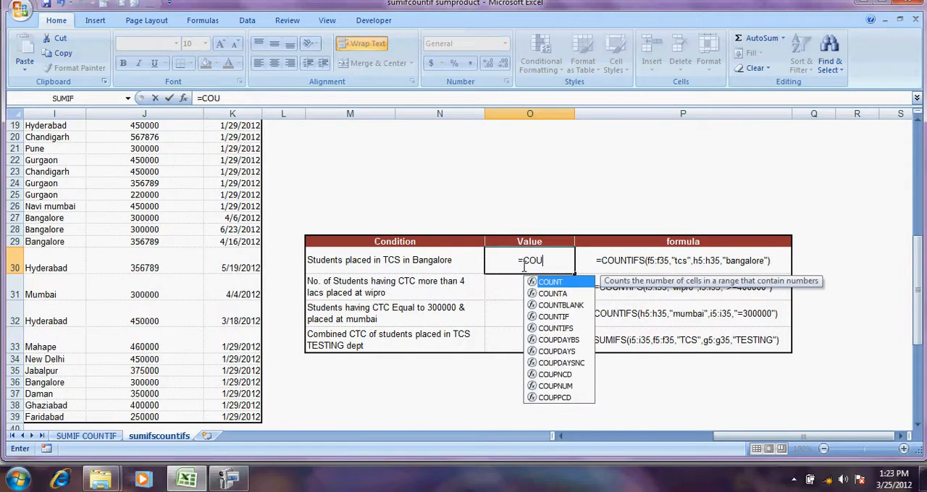
key(Down)
key(Down)
key(Down)
key(Down)
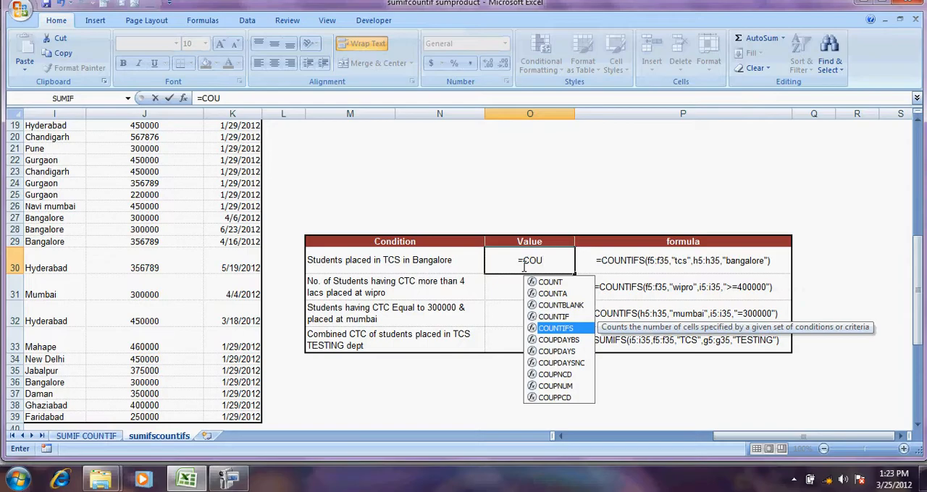
key(Tab)
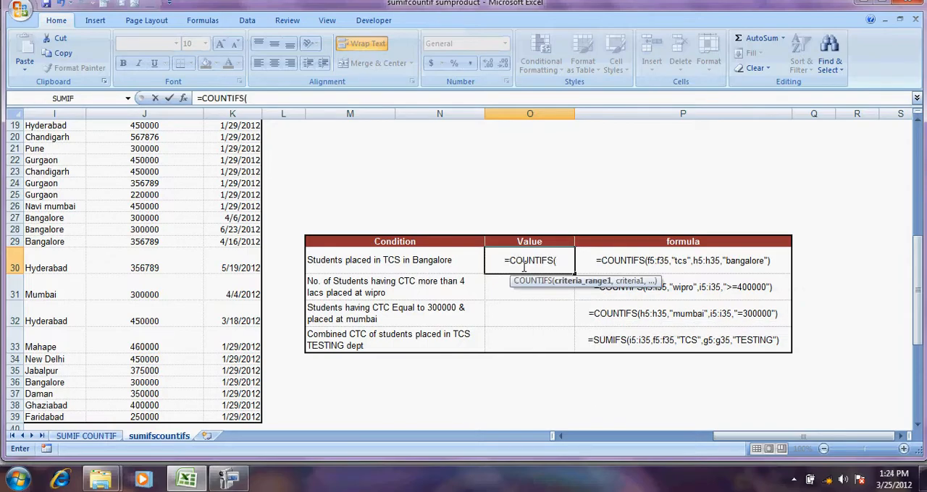
Set the first criteria range of the COUNTIFS formula to the Company column entries G9:G39
key(Left)
key(Left)
key(Left)
key(Left)
key(Left)
key(Left)
key(Left)
key(Left)
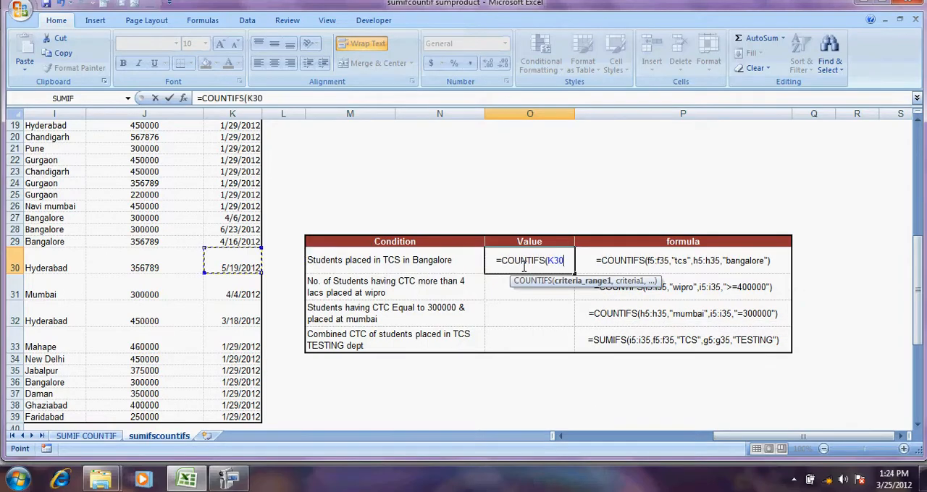
key(Right)
key(Up)
key(Up)
key(Up)
key(Up)
key(Up)
key(Up)
key(Up)
key(Up)
key(Up)
key(Up)
key(Up)
key(Up)
key(Up)
key(Up)
key(Up)
key(Up)
key(Up)
key(Up)
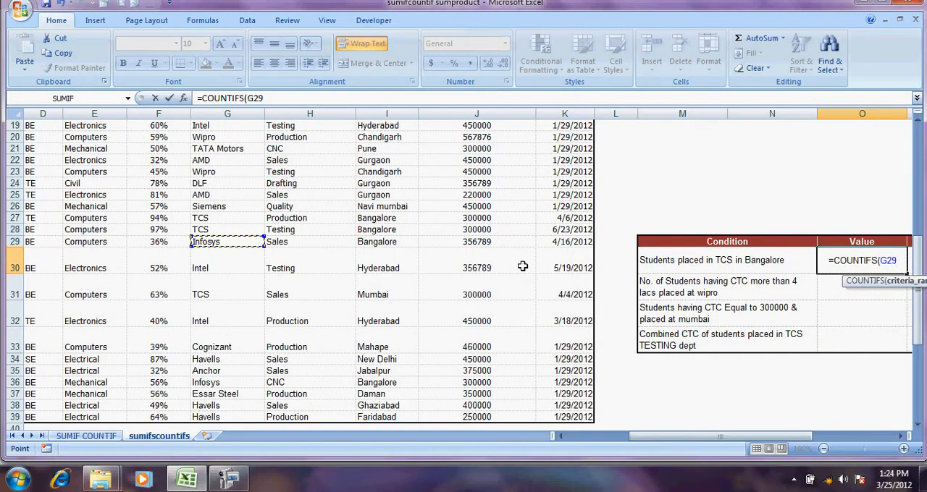
key(Up)
key(Up)
key(Up)
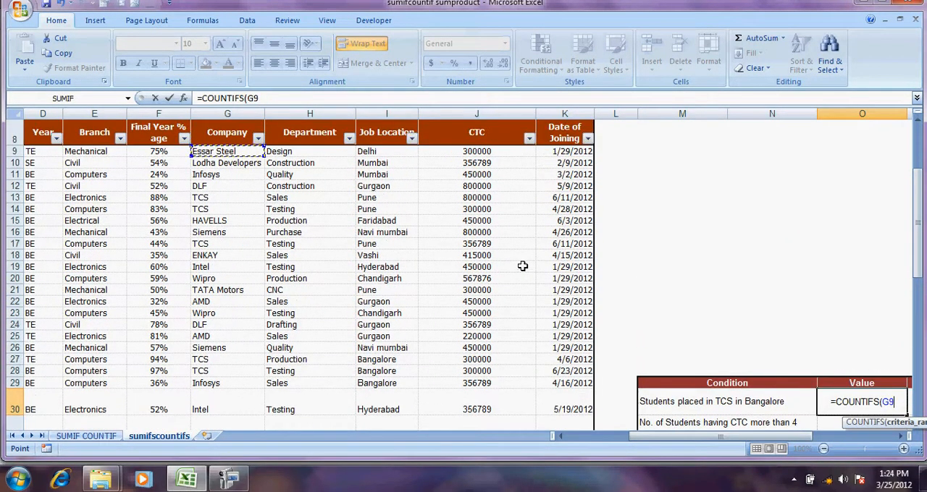
key(ctrl+shift+Down)
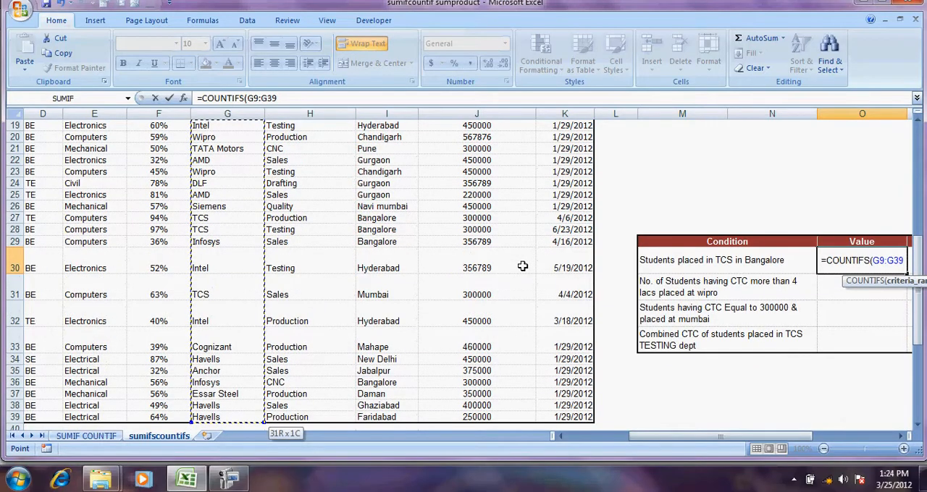
Add "TCS" as the first criterion of the COUNTIFS formula
text(,")
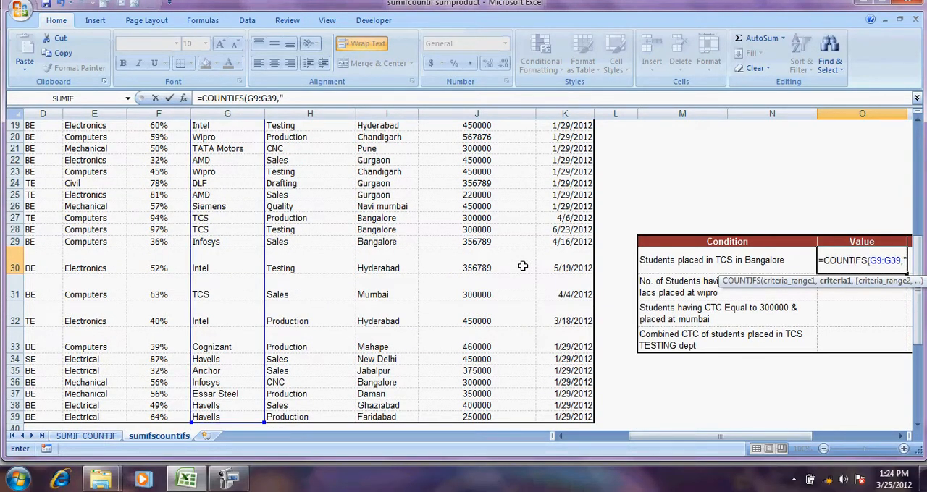
click(256, 98)
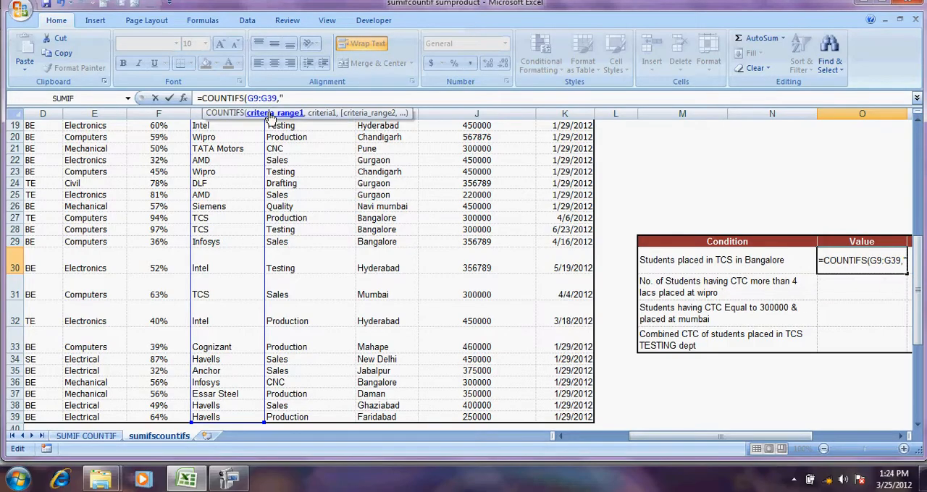
click(291, 98)
text(")
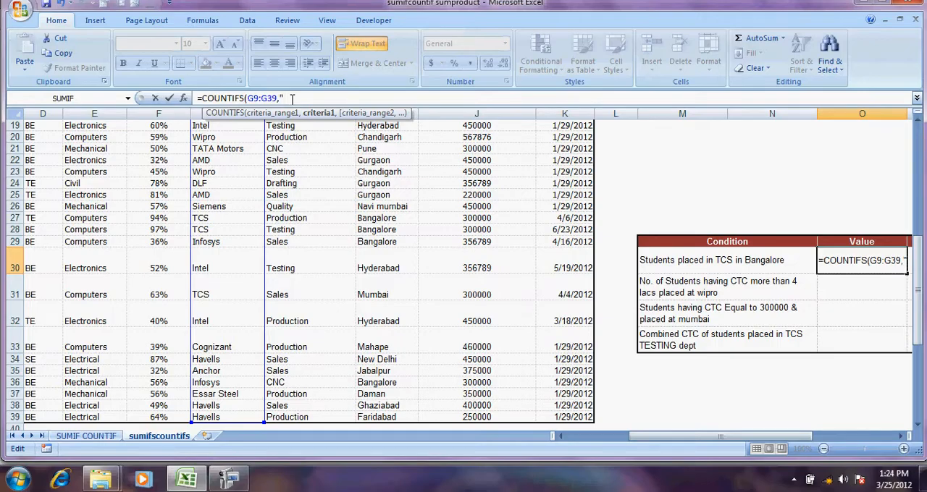
text(TCS",)
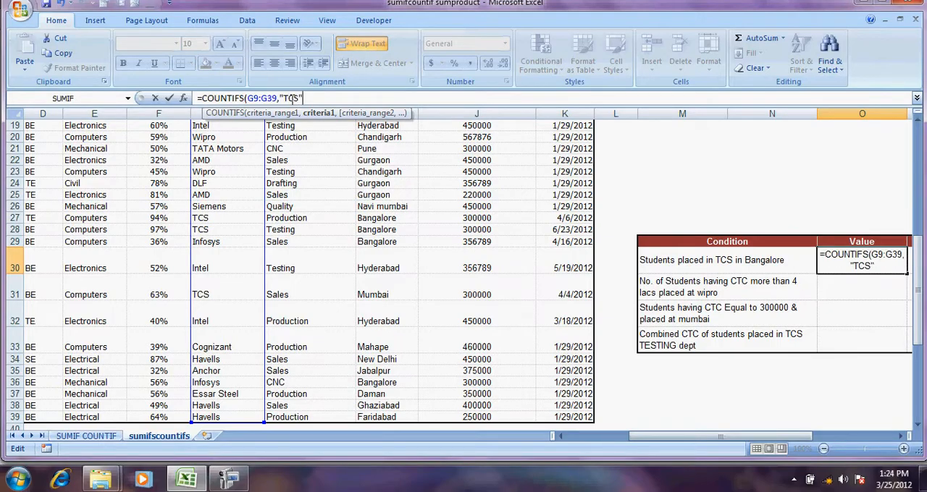
Add the Job Location entries I9:I39 as the second criteria range with the criterion "BANGALORE", and complete the formula
click(377, 146)
key(Up)
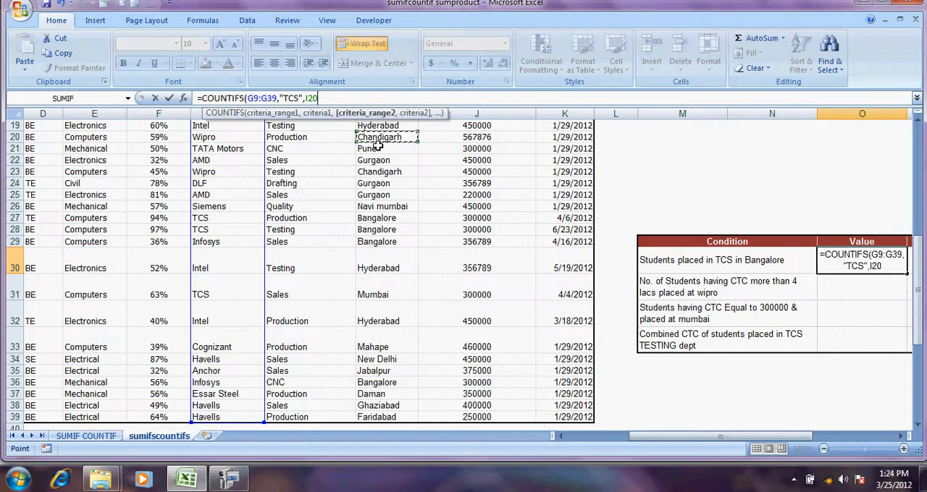
key(Up)
key(Up)
key(Up)
key(Up)
key(Up)
key(Up)
key(Up)
key(Up)
key(Up)
key(Up)
key(Up)
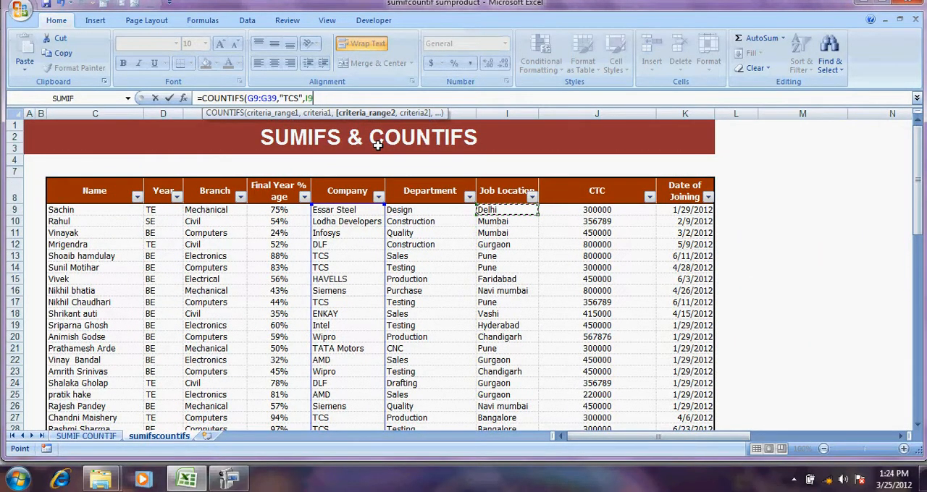
key(ctrl+shift+Down)
text(,)
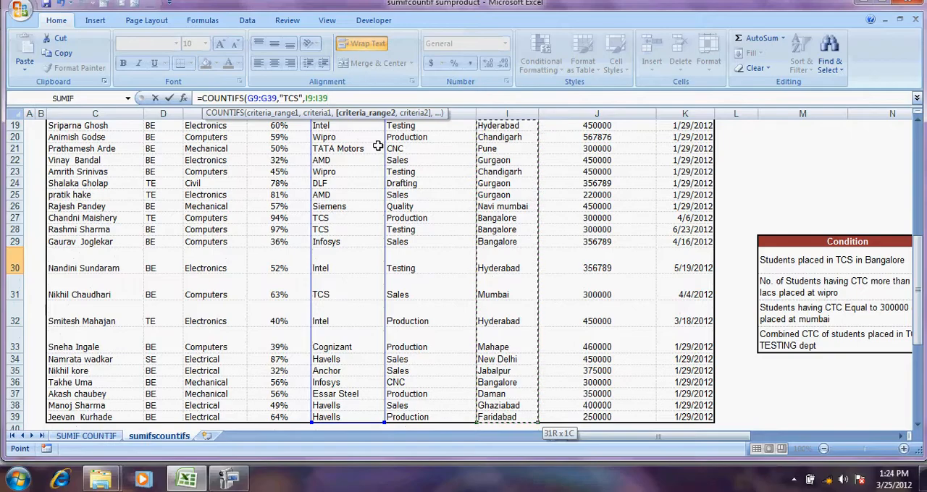
text(")
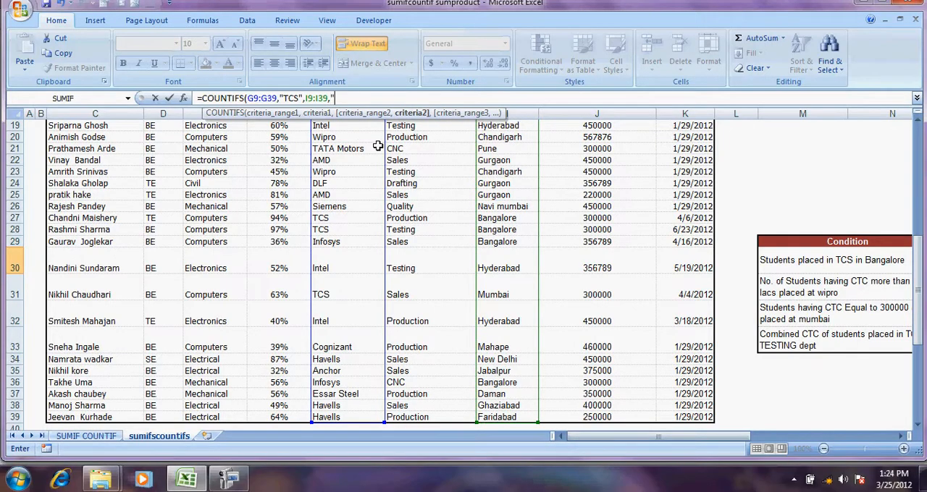
text(BANGALORE"))
key(Return)
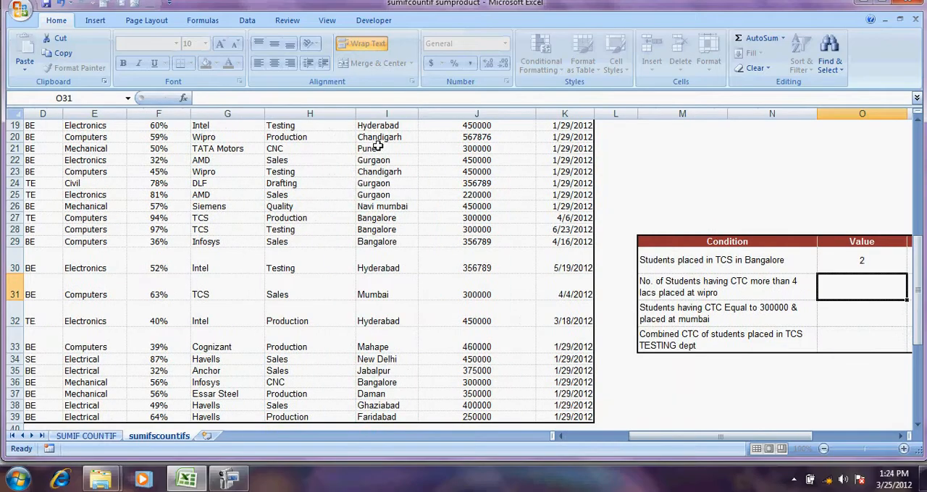
Check the completed COUNTIFS formula in O30 against its condition and the sample formula beside it
key(Up)
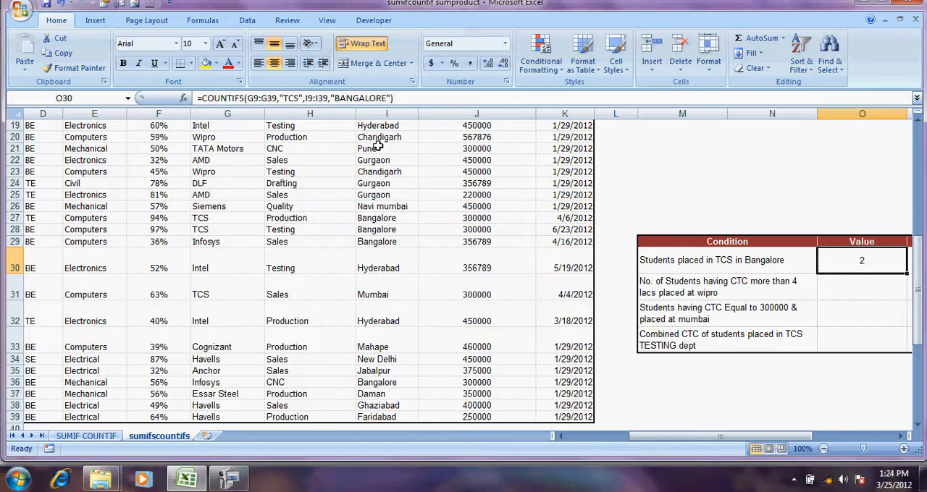
key(Right)
key(Left)
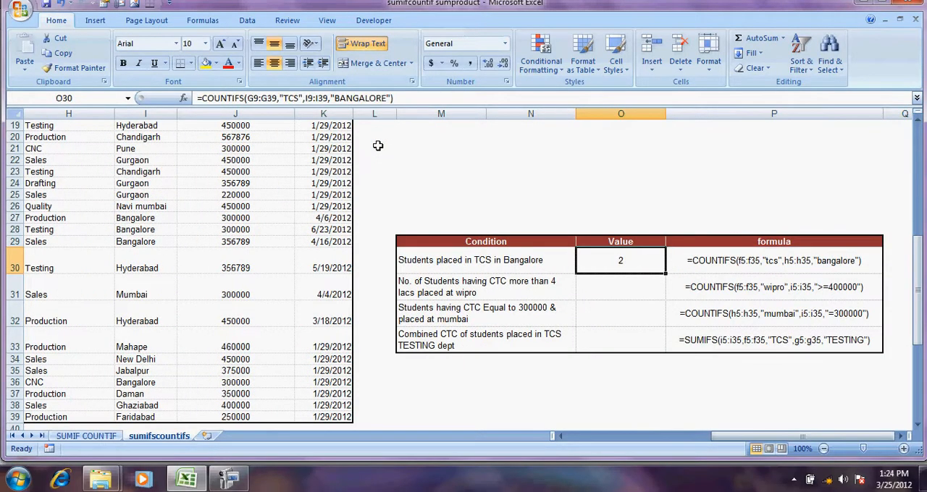
key(Left)
key(Left)
key(Left)
key(Left)
key(Left)
key(Left)
key(Left)
key(Left)
key(Left)
key(Left)
key(Left)
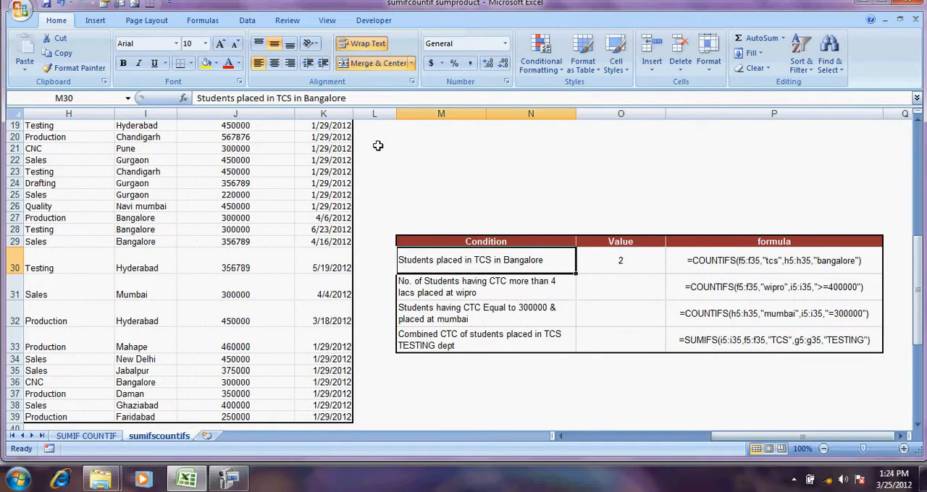
Filter the Company column of the student table to show only TCS
key(Up)
key(Up)
key(Up)
key(Up)
key(Up)
key(Up)
key(Up)
key(Up)
key(Up)
key(Up)
key(Up)
key(Up)
key(Up)
key(Up)
key(Up)
key(Up)
key(Up)
key(Up)
key(Up)
key(Up)
key(Up)
key(Up)
key(Up)
key(Up)
key(Up)
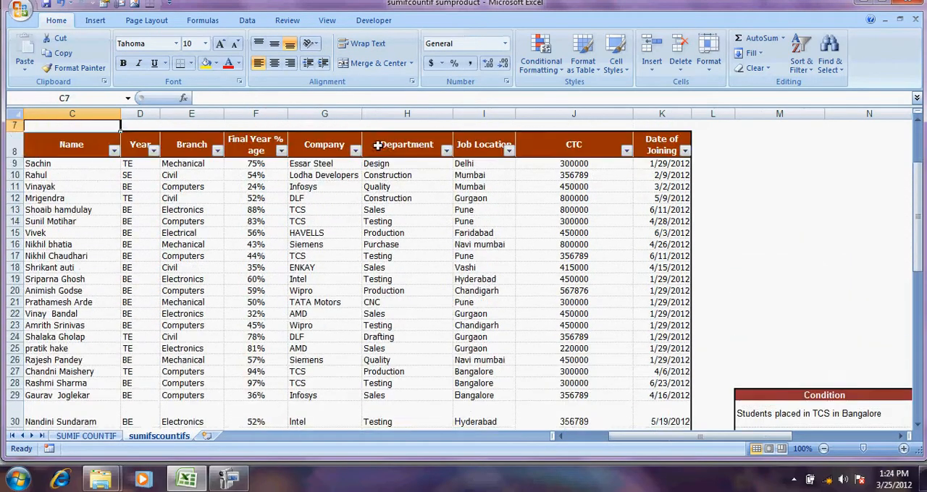
click(377, 197)
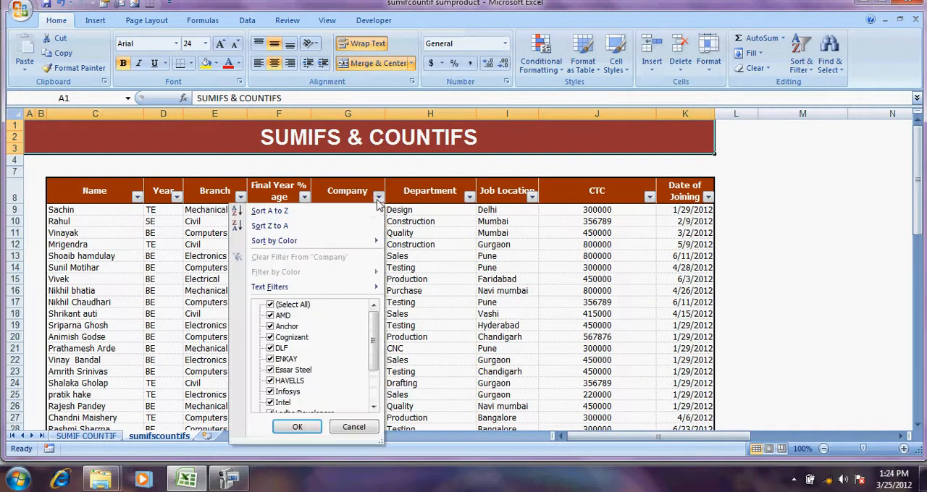
click(283, 307)
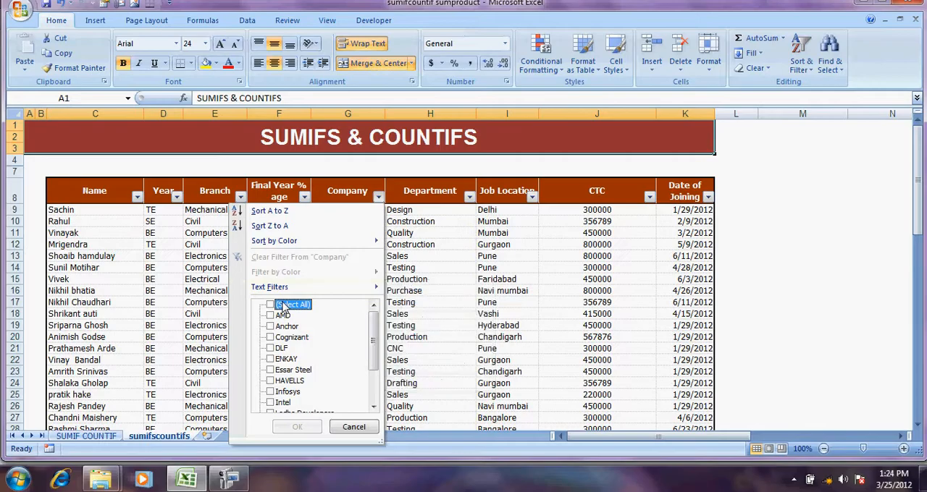
click(375, 407)
click(374, 407)
click(375, 407)
click(374, 407)
click(271, 404)
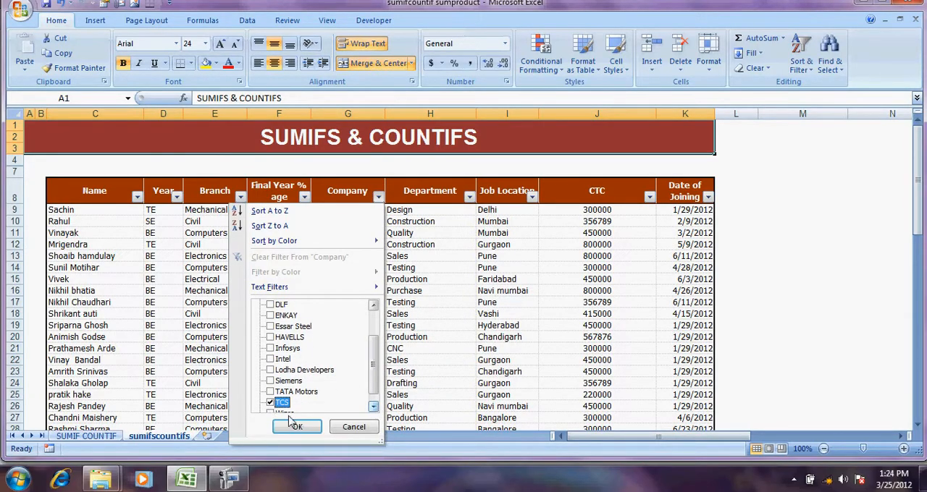
click(296, 426)
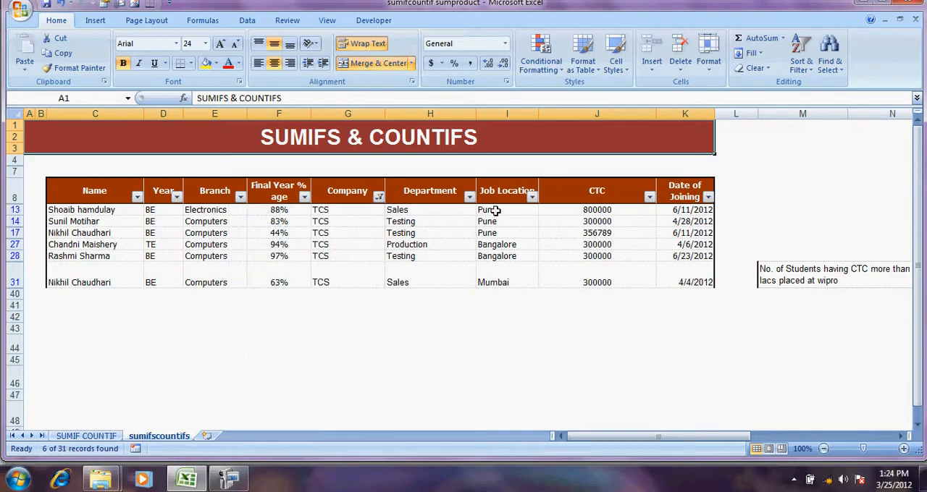
Highlight the Bangalore entries in the filtered Job Location column, and clear the Company filter
drag(490, 245, 490, 255)
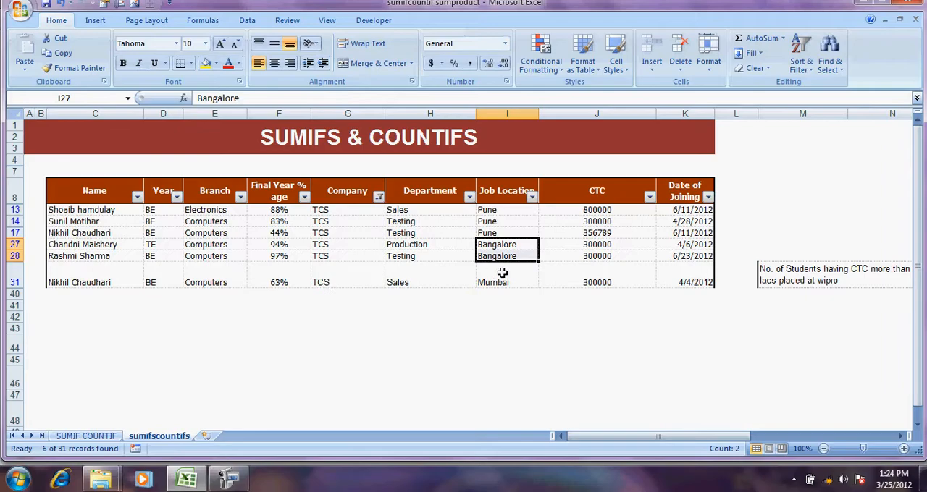
click(377, 196)
click(289, 258)
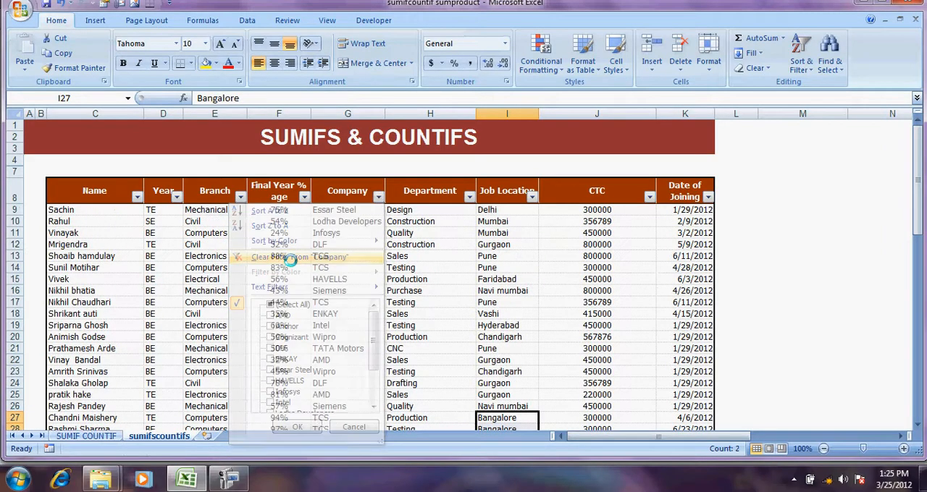
Start a COUNTIFS formula in Value cell O31 for the students with CTC above 4 lacs placed at Wipro
click(418, 256)
key(Right)
key(Right)
key(Right)
key(Right)
key(Right)
key(Right)
key(Right)
key(Right)
key(Right)
key(Right)
key(Right)
key(Left)
key(Left)
key(Left)
key(Left)
key(Left)
key(Left)
key(Left)
key(Left)
key(Left)
key(Left)
key(Left)
key(Left)
key(Down)
key(Down)
key(Down)
key(Down)
key(Down)
key(Down)
key(Down)
key(Down)
key(Down)
key(Down)
key(Down)
key(Down)
key(Down)
key(Down)
key(Down)
key(Down)
key(Down)
key(Down)
key(Down)
key(Down)
key(Down)
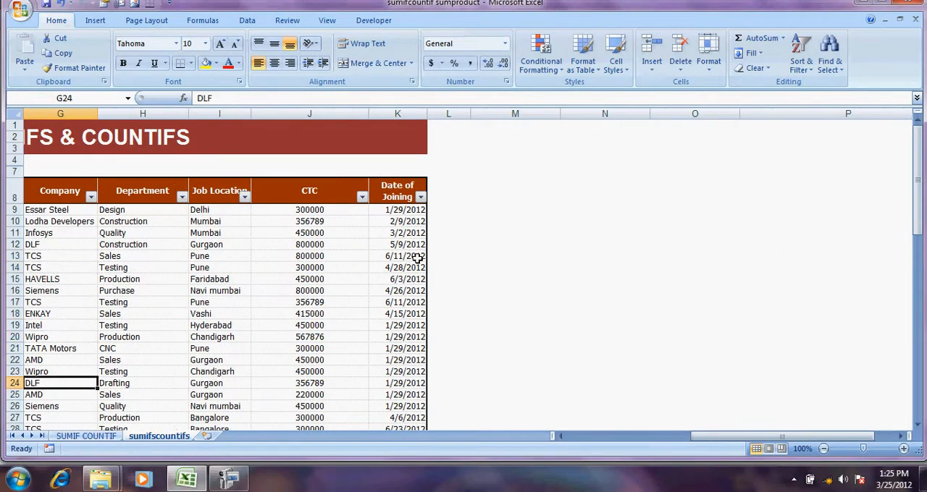
key(Right)
key(Right)
key(Right)
key(Right)
key(Right)
key(Right)
key(Right)
key(Up)
key(Up)
key(Up)
key(Up)
key(Up)
key(Up)
key(Up)
key(Up)
key(Up)
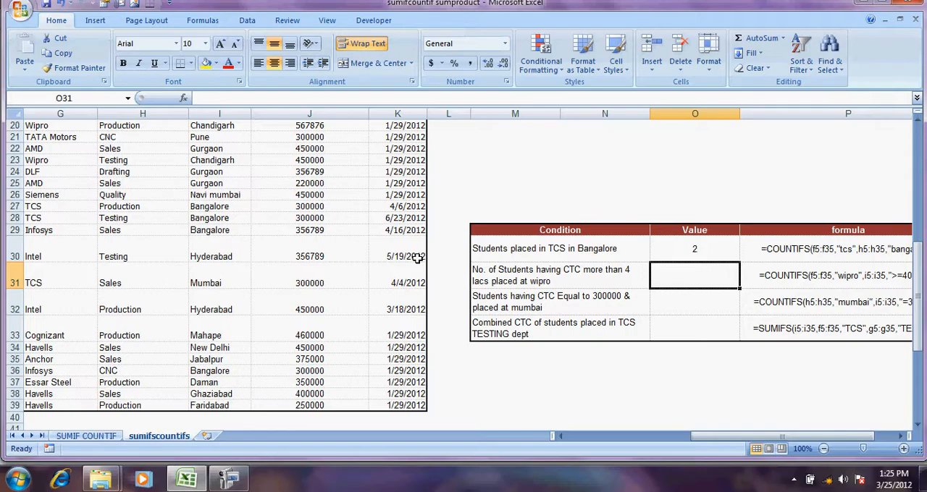
text(=COUN)
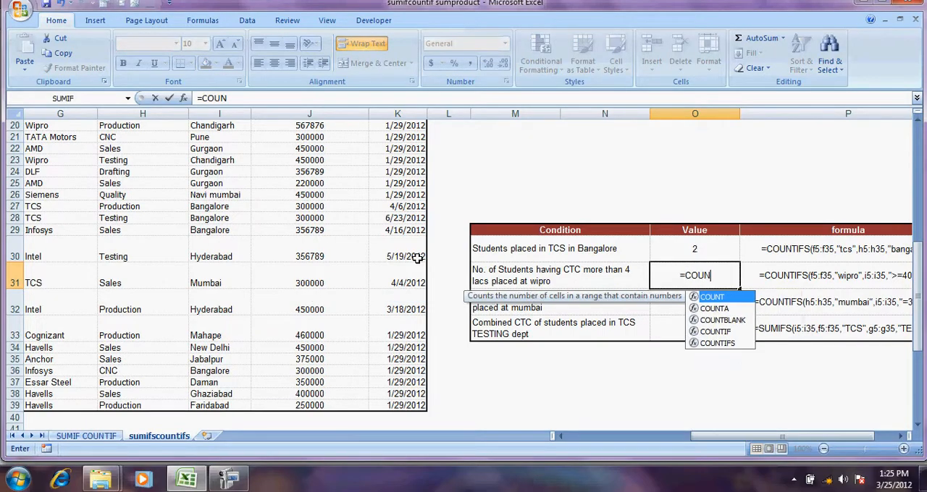
key(Down)
key(Down)
key(Down)
key(Down)
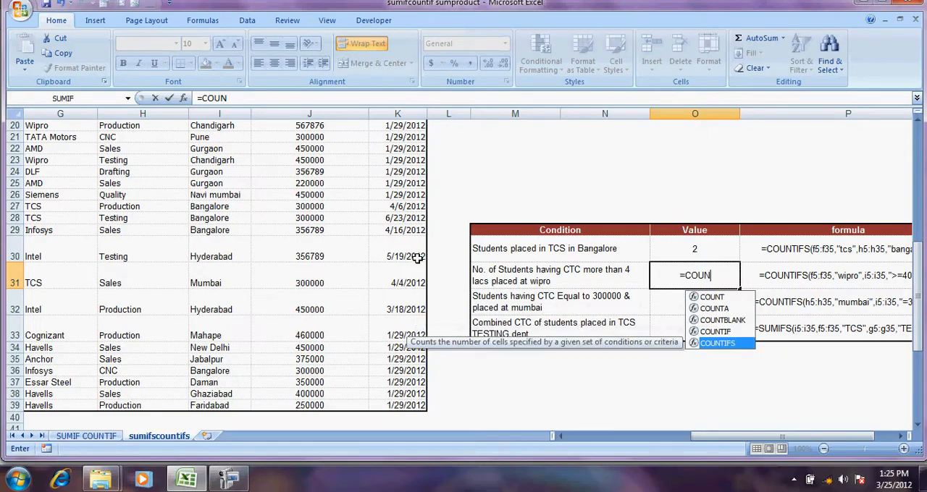
key(Tab)
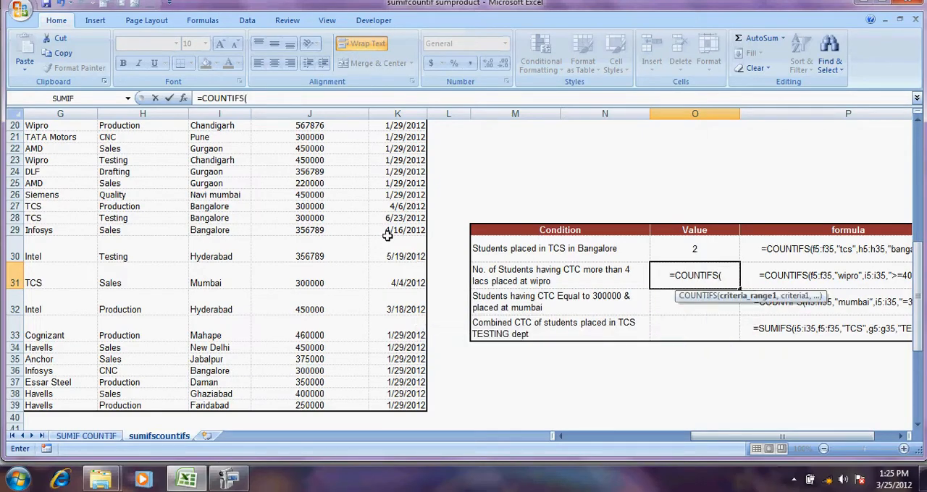
click(254, 98)
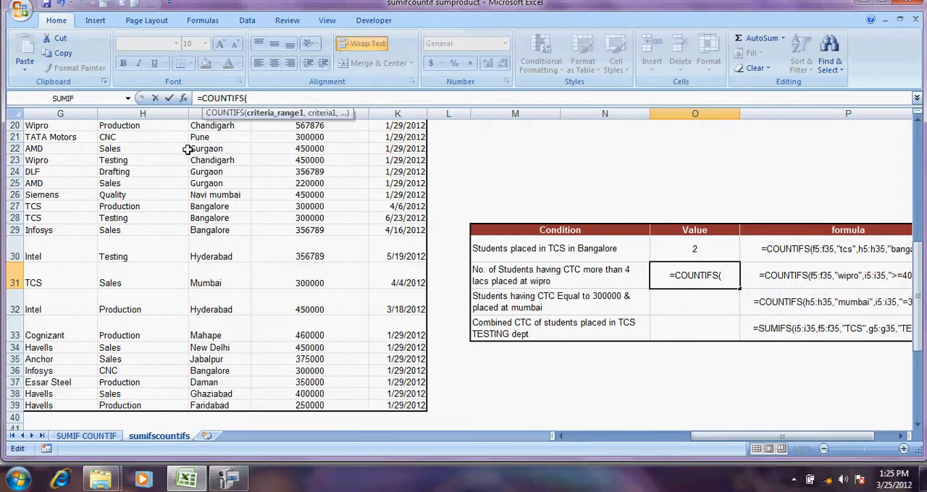
click(153, 163)
key(Left)
key(Left)
key(Right)
key(Up)
key(Up)
key(Up)
key(Up)
key(Up)
key(Up)
key(Up)
key(Up)
key(Up)
key(Up)
key(Up)
key(Up)
key(Up)
key(Up)
key(Up)
key(Up)
key(Down)
key(Down)
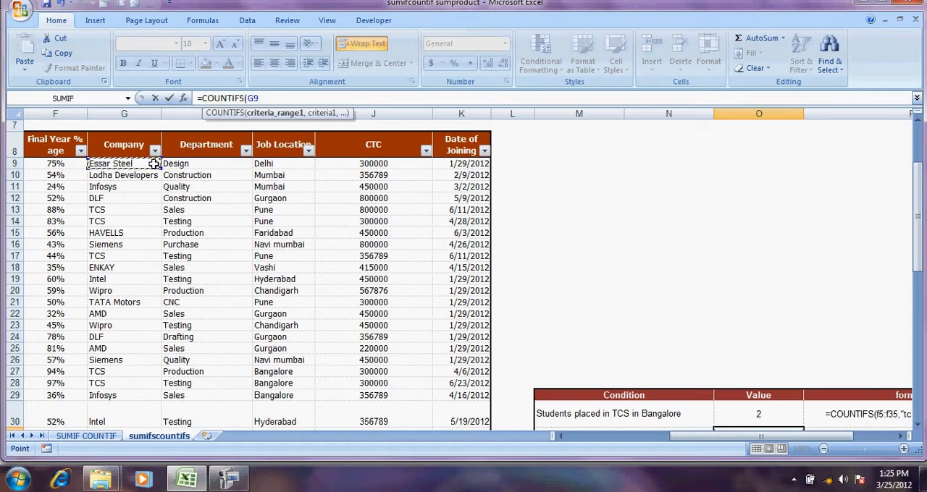
key(ctrl+shift+Down)
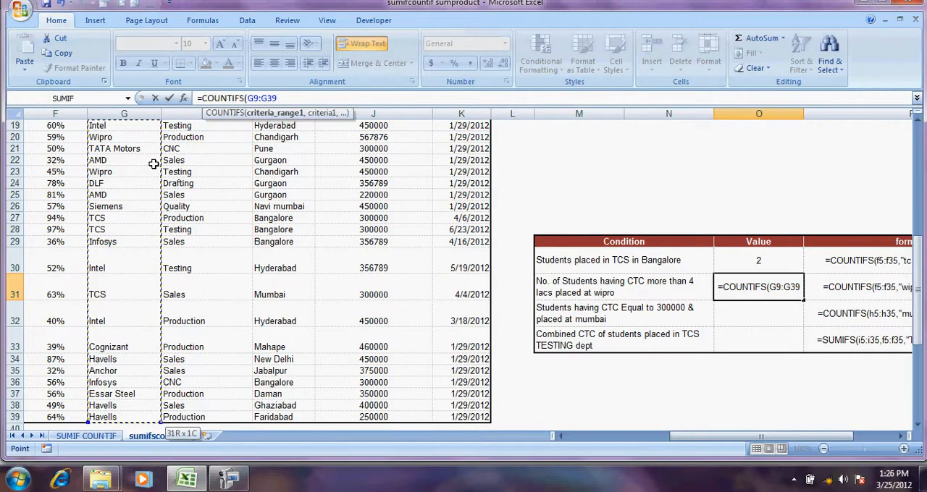
key(BackSpace)
key(BackSpace)
key(BackSpace)
key(BackSpace)
key(BackSpace)
key(BackSpace)
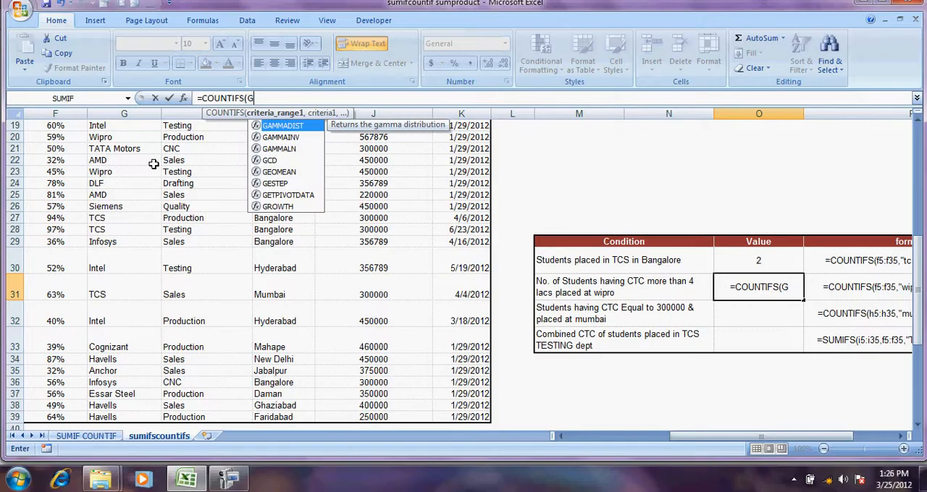
Set the first criteria range of the O31 COUNTIFS formula to the Company column entries G9:G39
click(106, 160)
key(Up)
key(Up)
key(Up)
key(Up)
key(Up)
key(Up)
key(Up)
key(Up)
key(Up)
key(Up)
key(Up)
key(Up)
key(Up)
key(Up)
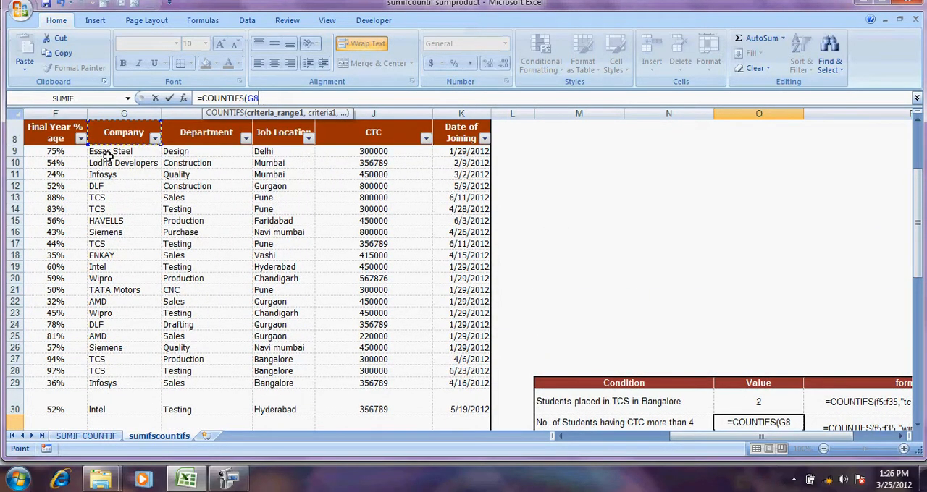
key(Down)
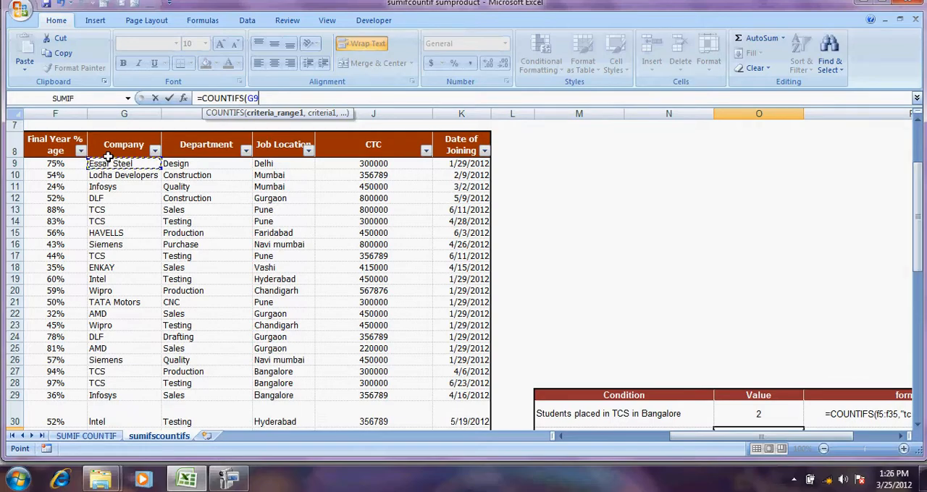
key(ctrl+shift+Down)
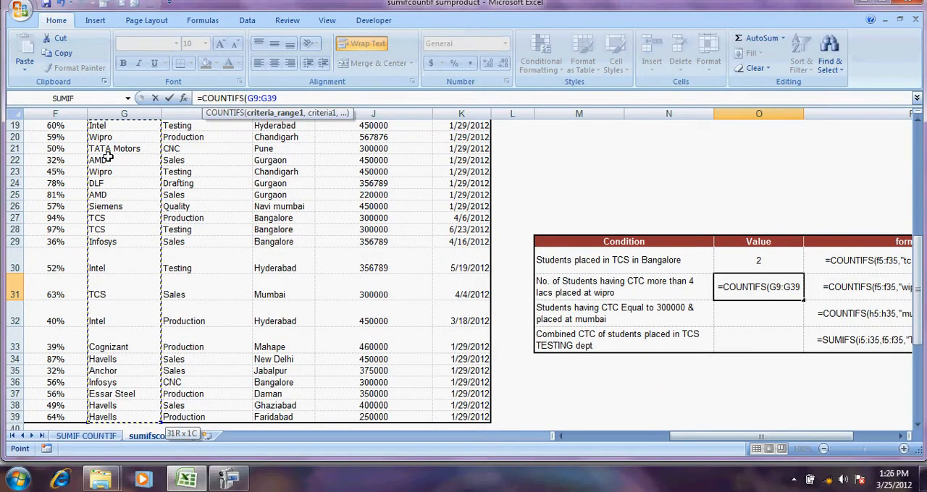
Add "WIPRO" as the first criterion of the COUNTIFS formula in O31
text(,")
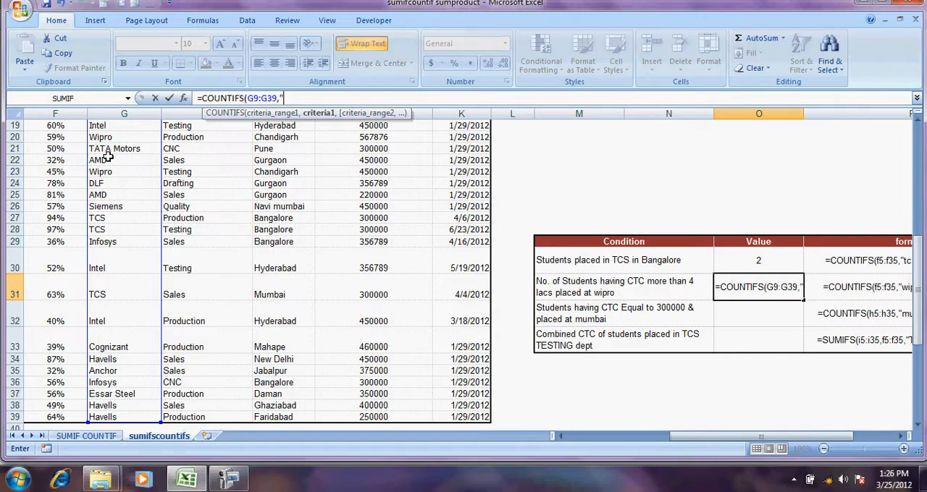
text(WIPRO)
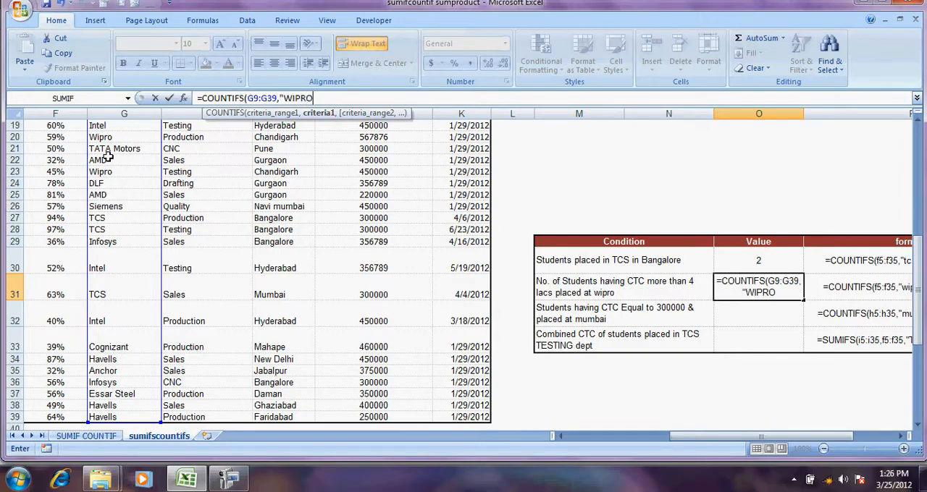
text(",)
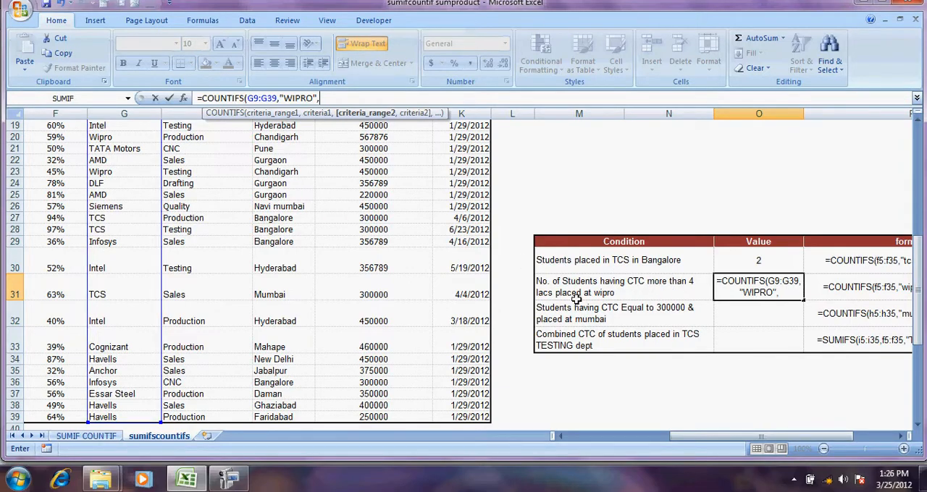
Add the CTC column entries J9:J39 as the second criteria range of the O31 formula
click(384, 171)
key(Up)
key(Up)
key(Up)
key(Up)
key(Up)
key(Up)
key(Up)
key(Up)
key(Up)
key(Up)
key(Up)
key(Up)
key(Up)
key(Up)
key(Up)
key(Up)
key(Up)
key(Up)
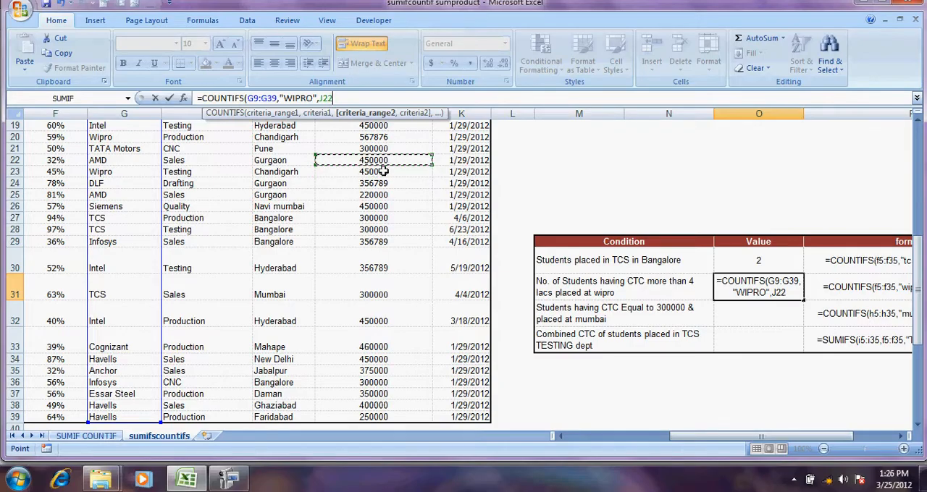
key(Down)
key(Down)
key(Down)
key(Down)
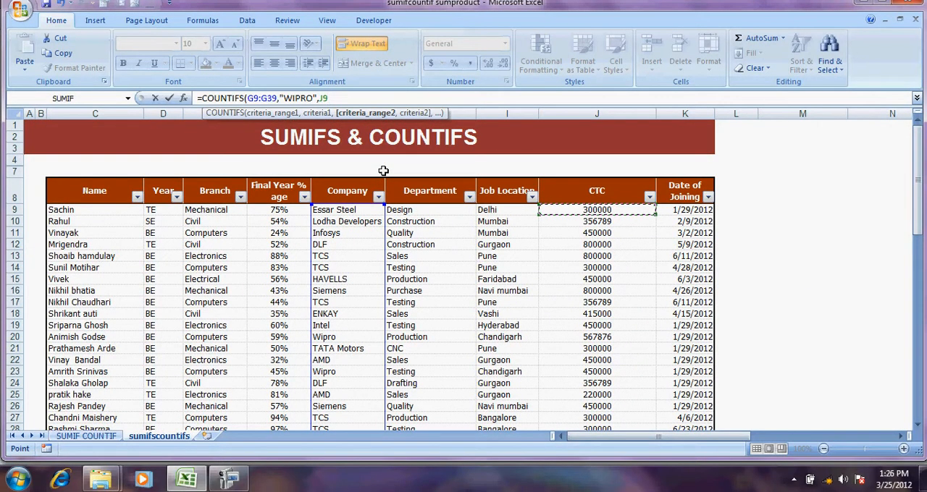
key(ctrl+shift+Down)
text(,)
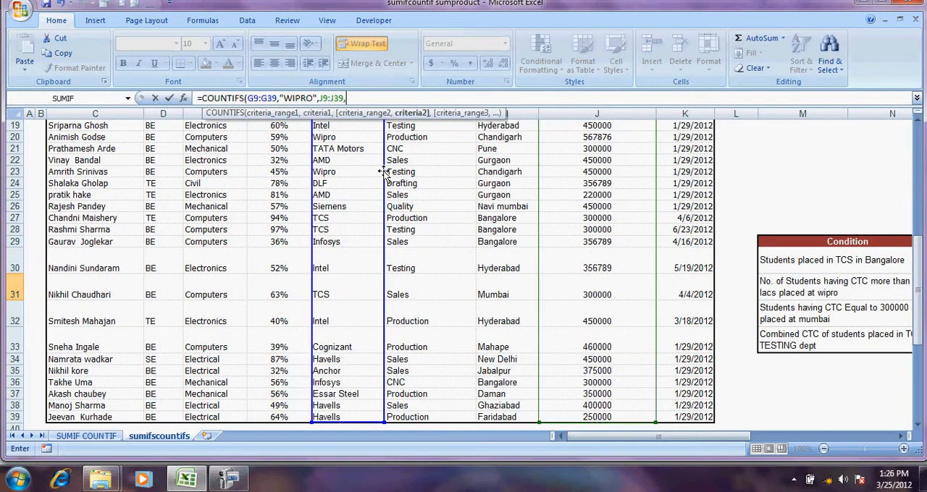
text(">4)
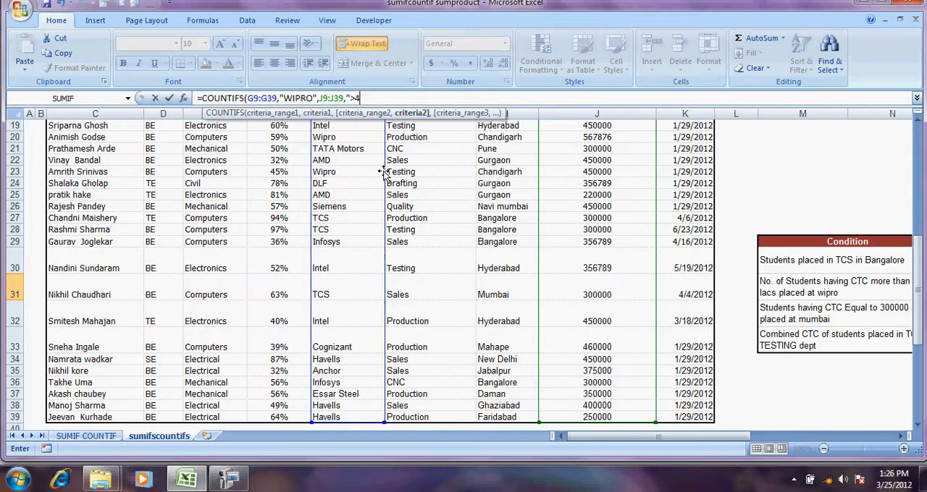
text(00000"))
Enter ">400000" as the second criterion and complete the COUNTIFS formula in O31
key(Return)
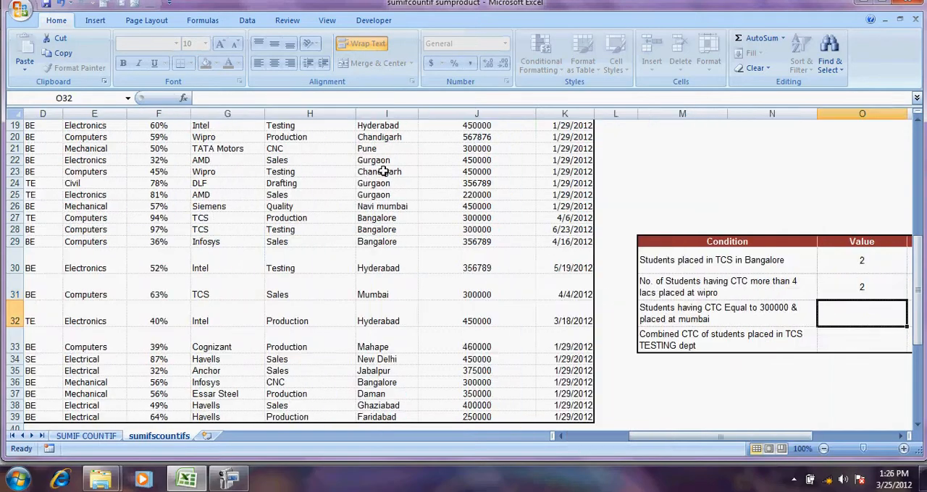
Filter the Company column to show only Wipro entries, to verify the count in O31
key(Up)
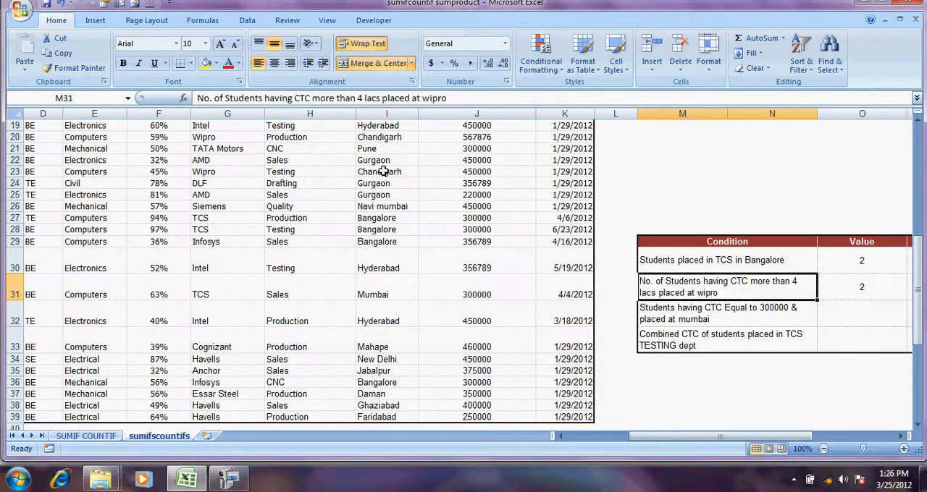
key(Left)
key(Left)
key(Left)
key(Left)
key(Left)
key(Left)
key(Left)
key(Up)
key(Up)
key(Up)
key(Up)
key(Up)
key(Up)
key(Up)
key(Up)
key(Up)
key(Up)
key(Up)
key(Up)
key(Up)
key(Up)
key(Up)
key(Up)
key(Up)
key(Up)
key(Up)
key(Up)
key(Up)
key(Up)
key(Up)
key(Up)
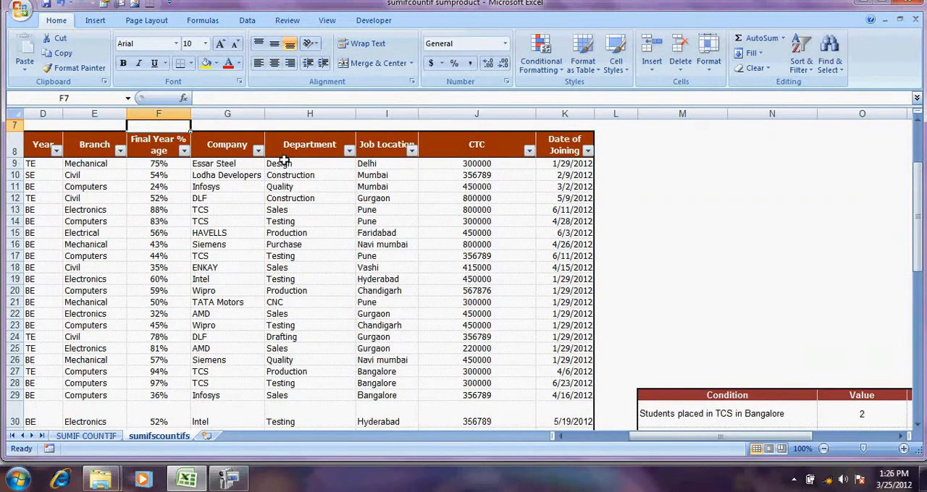
click(258, 152)
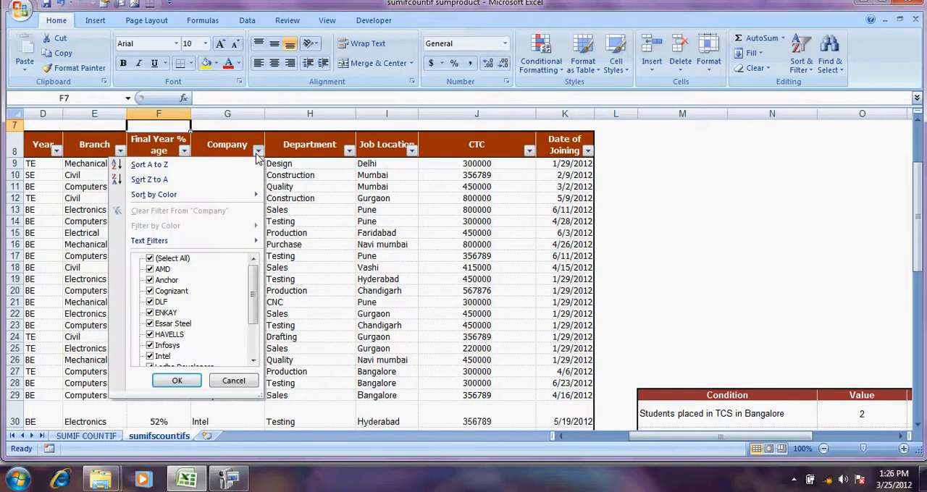
mouse_move(207, 241)
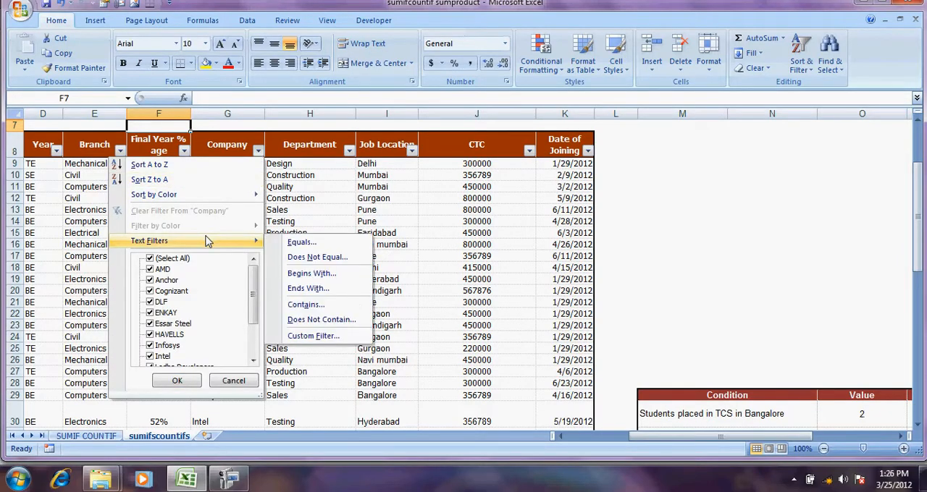
click(183, 260)
scroll(253, 360, down, 5)
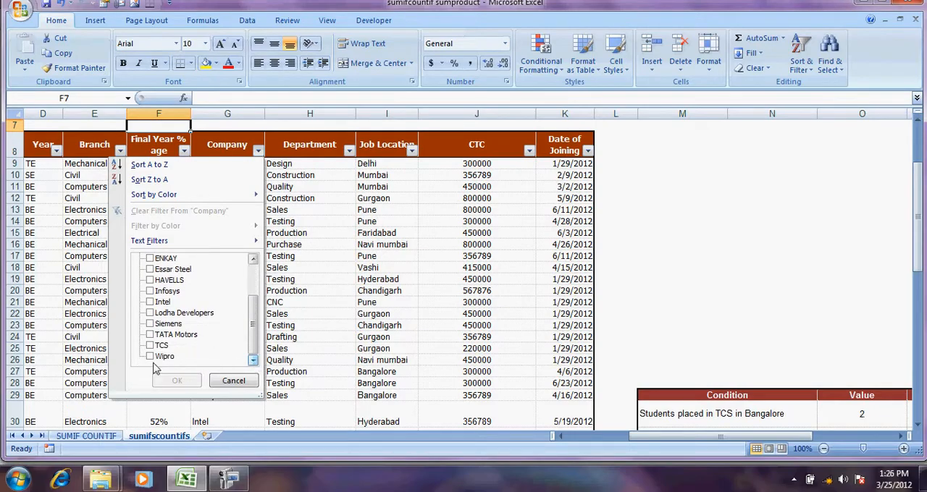
click(149, 357)
click(177, 381)
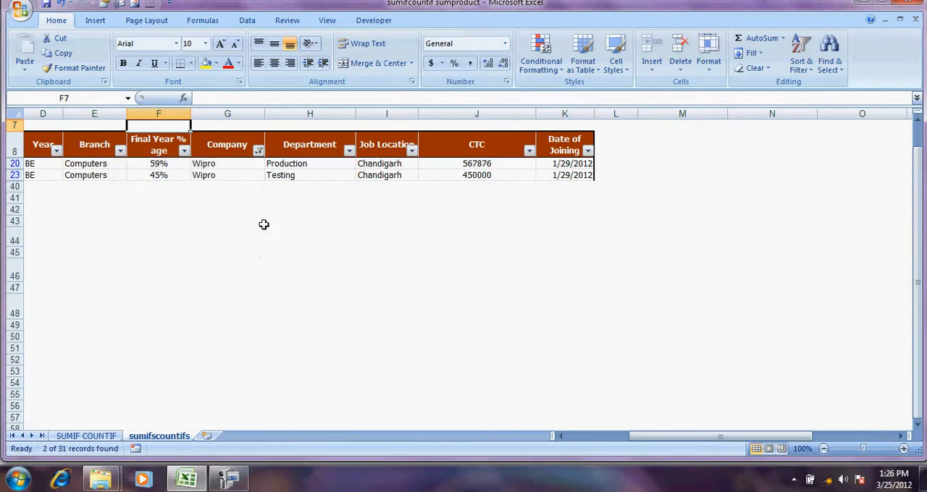
Check the CTC values of the filtered Wipro students and clear the Company filter
drag(465, 166, 467, 175)
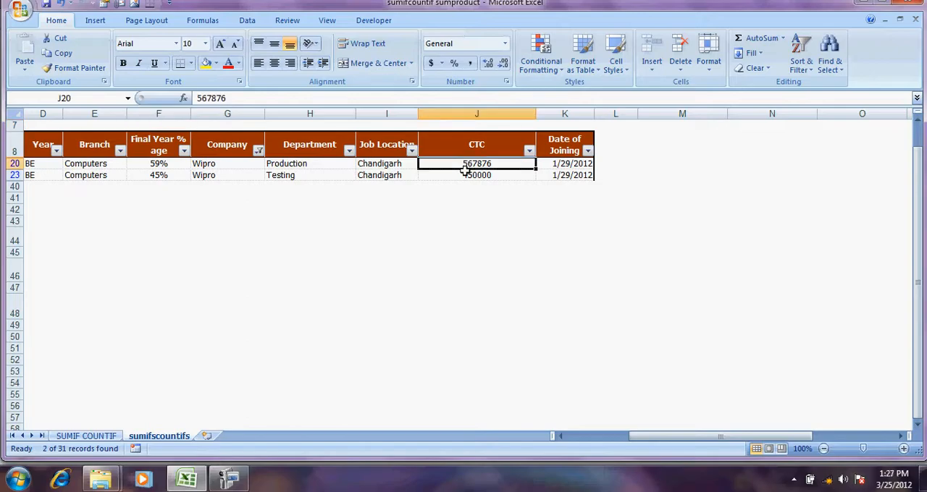
click(258, 150)
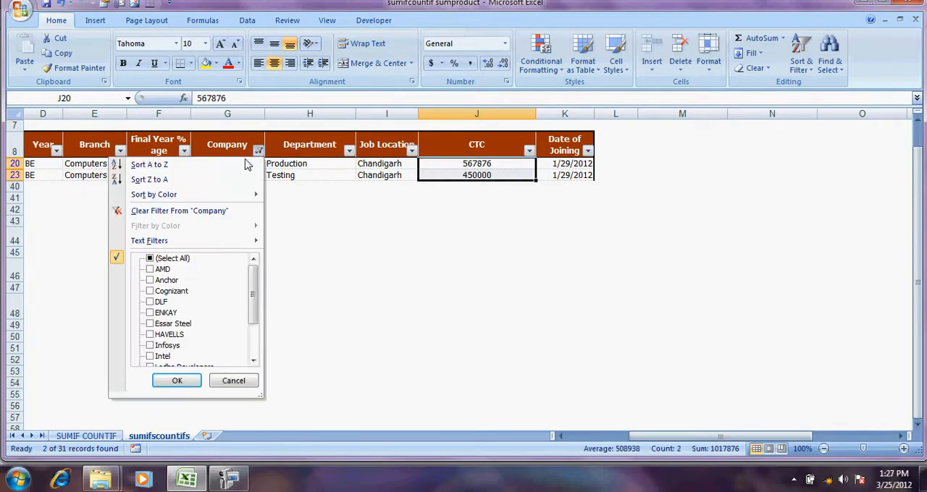
click(174, 209)
Start a COUNTIFS formula in O32 for students with CTC equal to 300000 placed at Mumbai
click(557, 256)
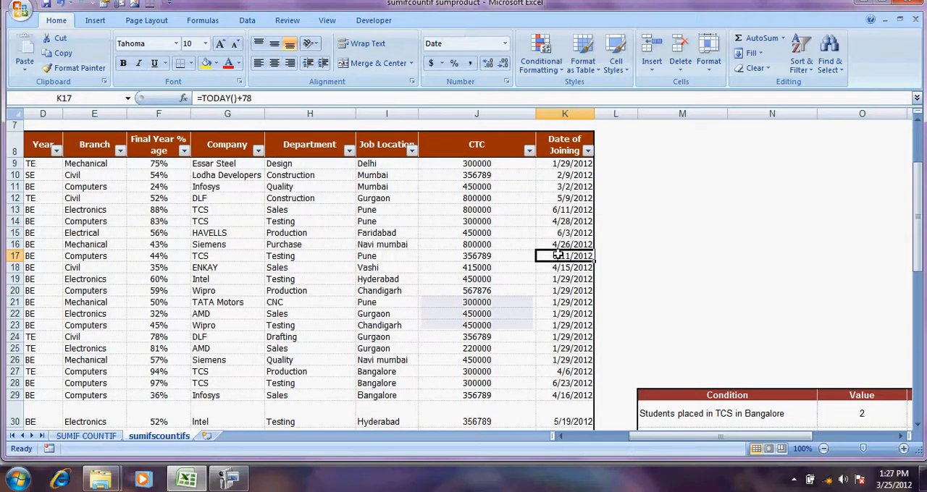
key(Down)
key(Down)
key(Down)
key(Down)
key(Down)
key(Down)
key(Down)
key(Down)
key(Down)
key(Down)
key(Down)
key(Down)
key(Down)
key(Down)
key(Down)
key(Down)
key(Down)
key(Down)
key(Down)
key(Down)
key(Up)
key(Up)
key(Up)
key(Up)
key(Up)
key(Right)
key(Right)
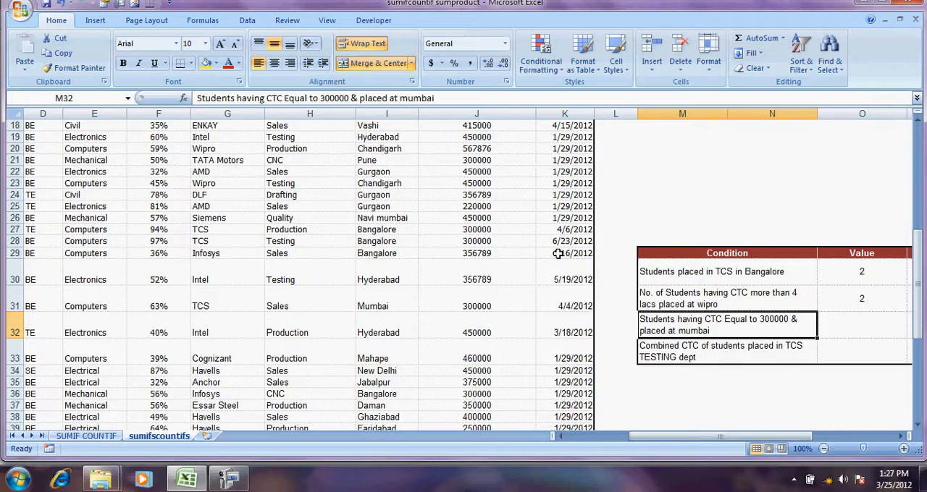
key(Right)
key(Right)
key(Left)
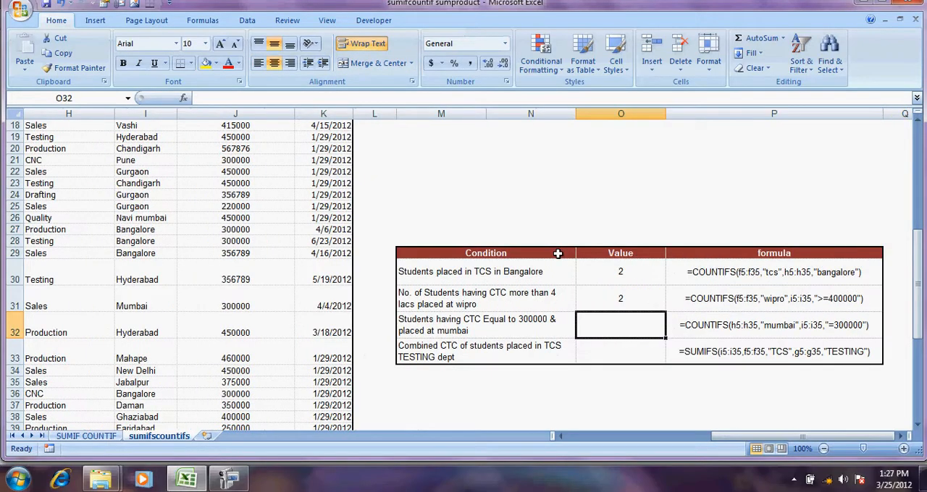
text(=COUNT)
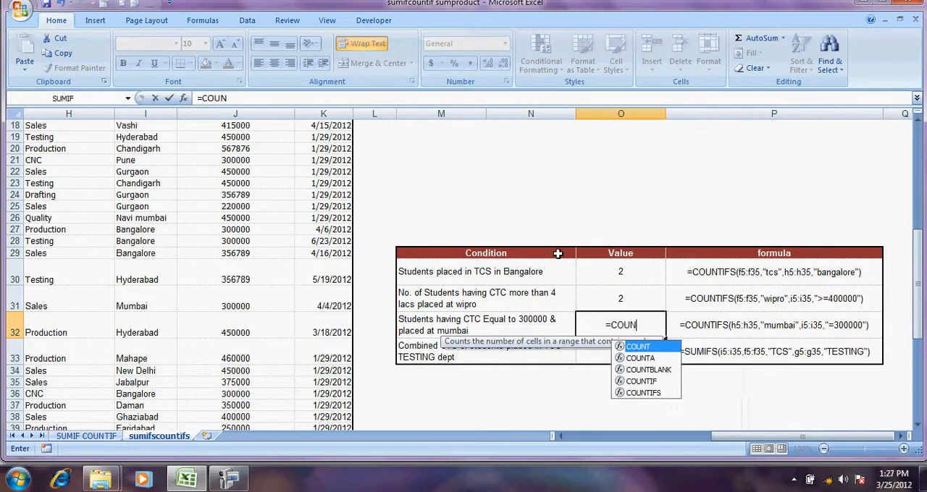
key(Down)
key(Down)
key(Down)
key(Down)
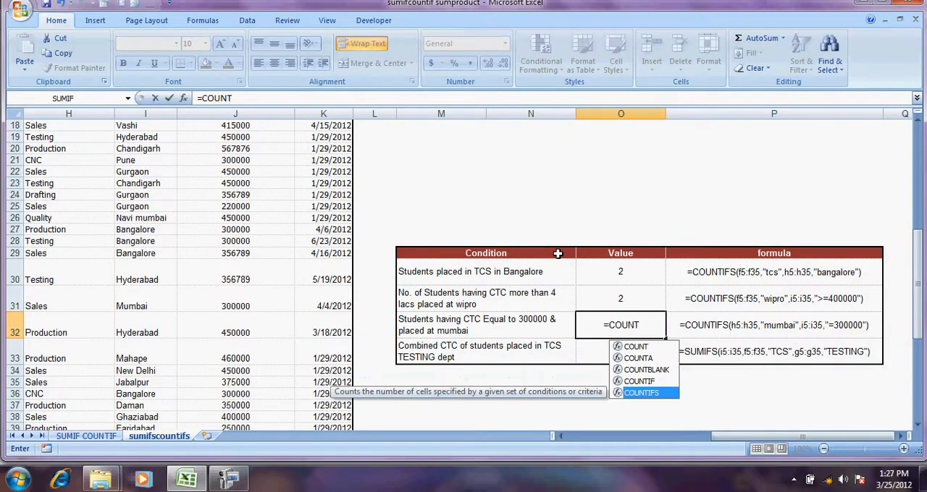
key(Tab)
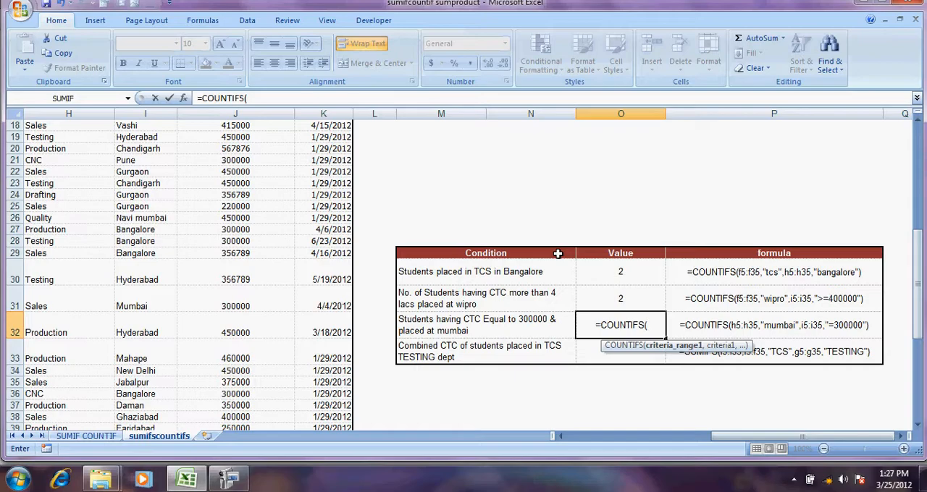
Set the first criteria range of the O32 formula to the Job Location entries I9:I39, with "MUMBAI" as its criterion
key(Left)
key(Left)
key(Left)
key(Left)
key(Left)
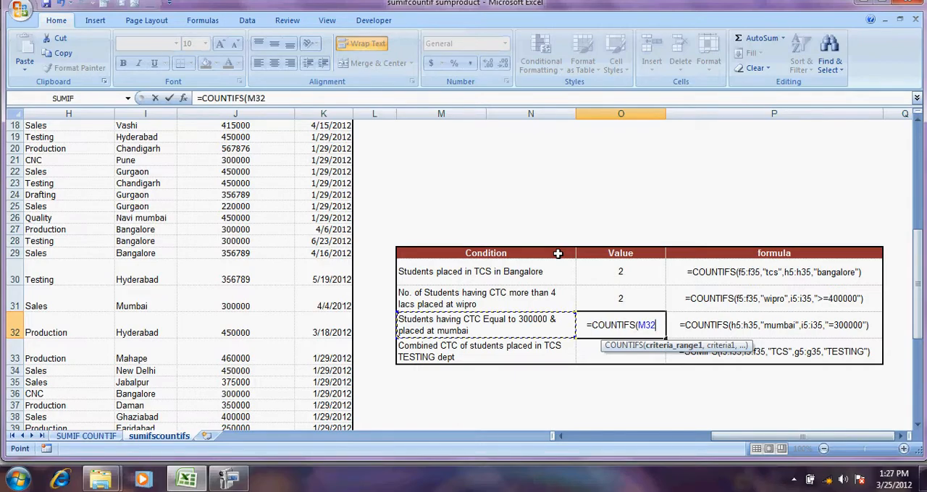
key(Up)
key(Up)
key(Up)
key(Up)
key(Up)
key(Up)
key(Up)
key(Up)
key(Up)
key(Up)
key(Up)
key(Up)
key(Up)
key(Up)
key(Up)
key(Up)
key(Up)
key(Up)
key(Up)
key(Up)
key(Up)
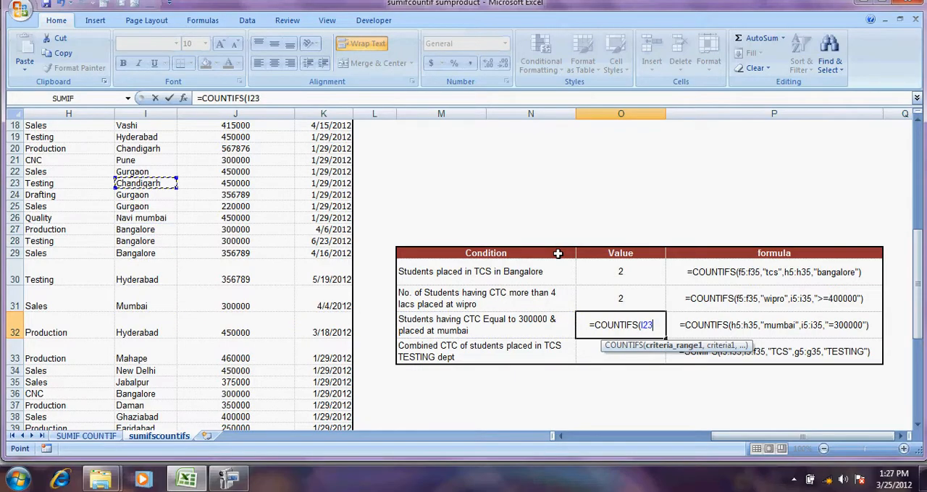
key(Down)
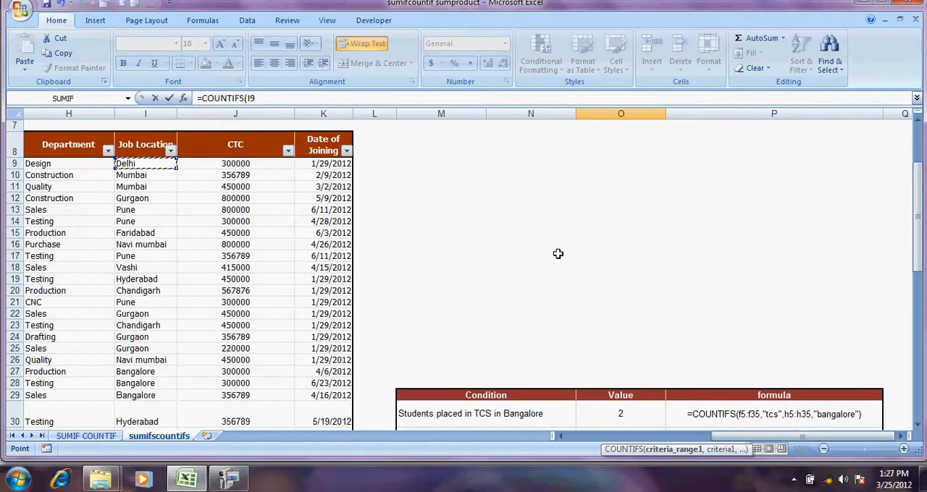
key(ctrl+shift+Down)
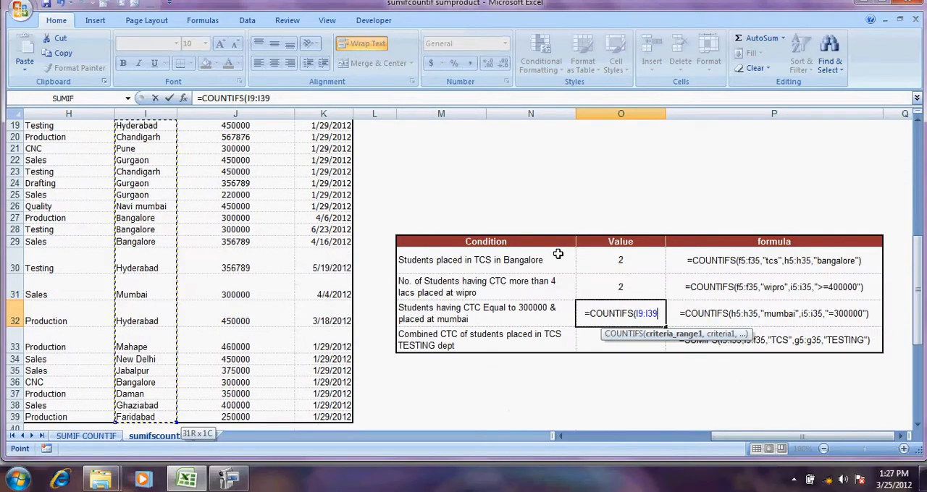
text(,"MUM)
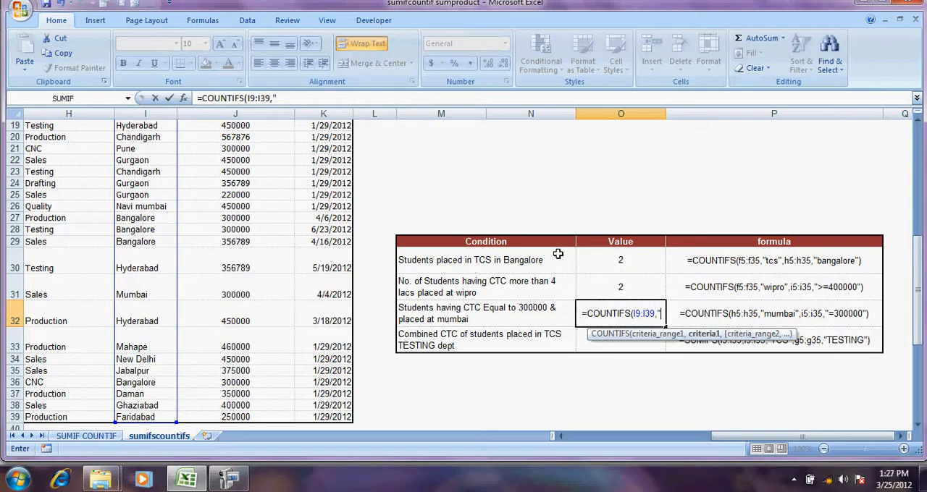
text(BAI",)
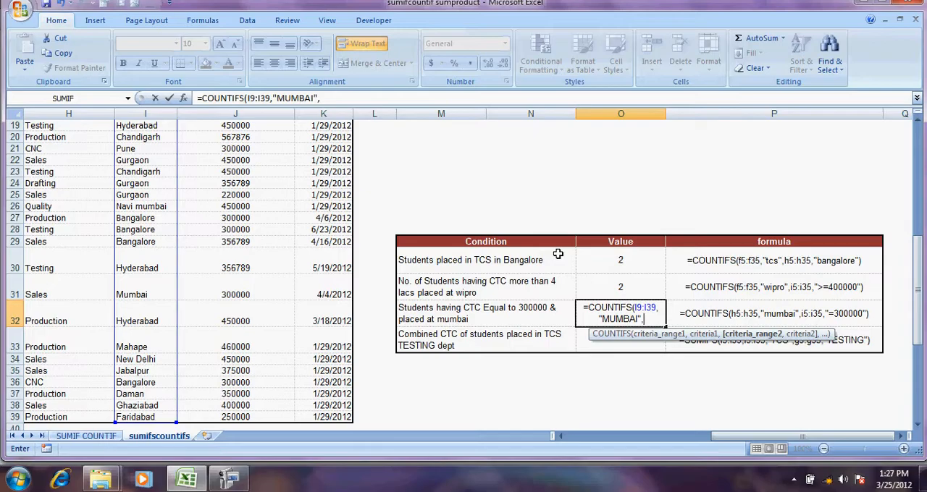
Add the CTC column entries J9:J39 as the second criteria range of the O32 formula
key(Left)
key(Left)
key(Left)
key(Left)
key(Left)
key(Up)
key(Up)
key(Up)
key(Up)
key(Up)
key(Up)
key(Up)
key(Up)
key(Up)
key(Up)
key(Up)
key(Up)
key(Up)
key(Up)
key(Up)
key(Up)
key(Up)
key(Up)
key(Up)
key(Up)
key(Up)
key(Up)
key(Up)
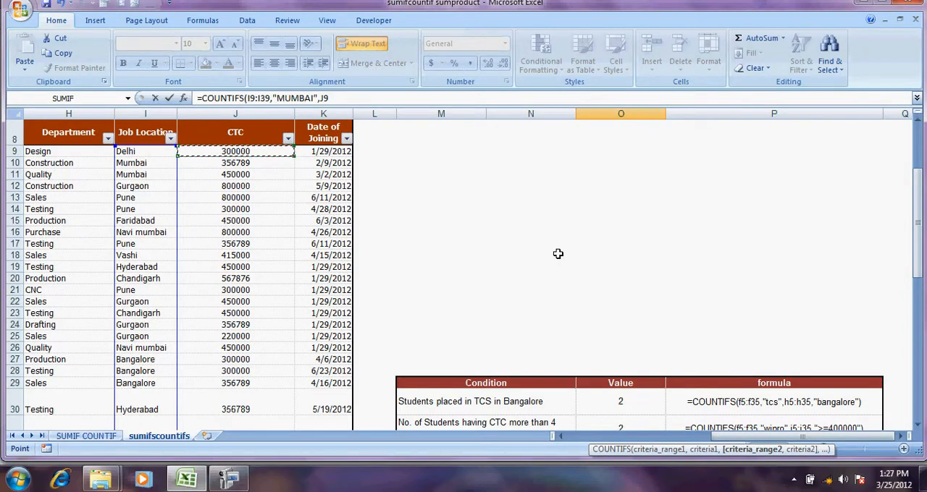
key(ctrl+shift+Down)
text(,")
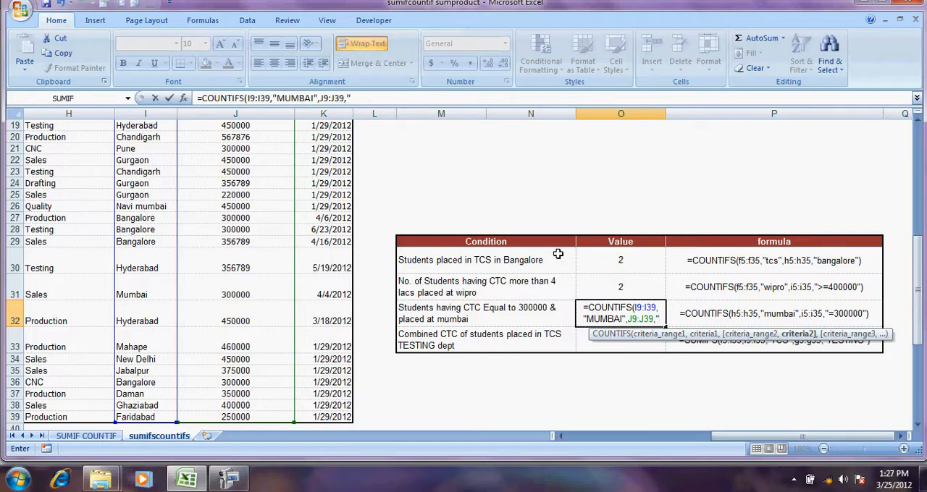
Enter "=300000" as the second criterion and complete the COUNTIFS formula in O32
click(353, 97)
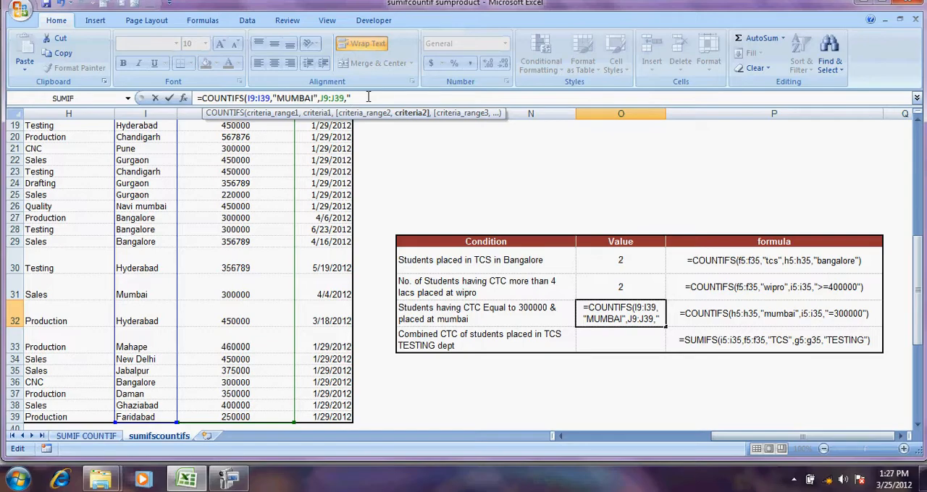
text(=3)
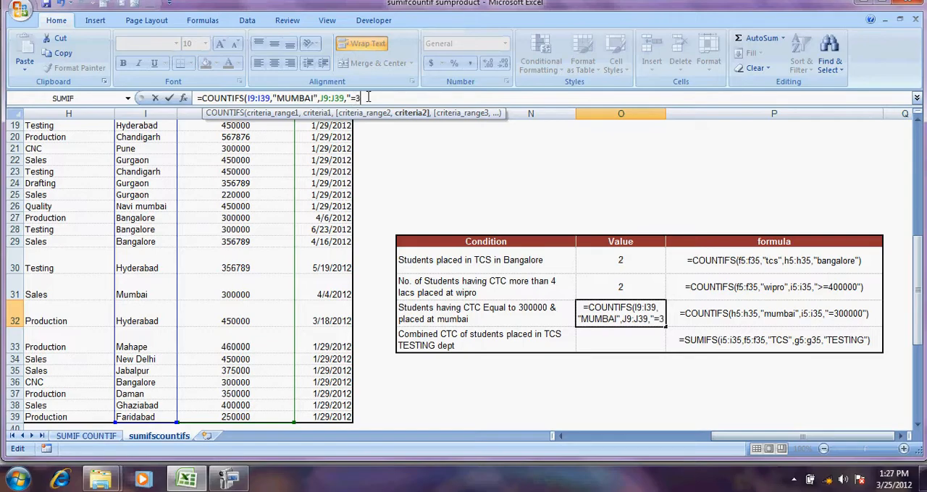
text(00000"))
key(Return)
key(Up)
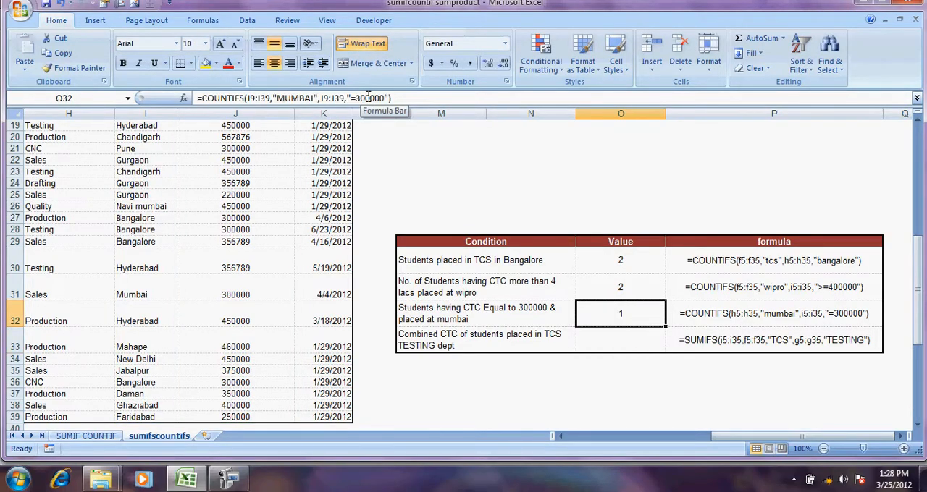
Filter the Job Location column to show only Mumbai entries, to verify the count in O32
click(219, 150)
key(Up)
key(Up)
key(Up)
key(Up)
key(Up)
key(Up)
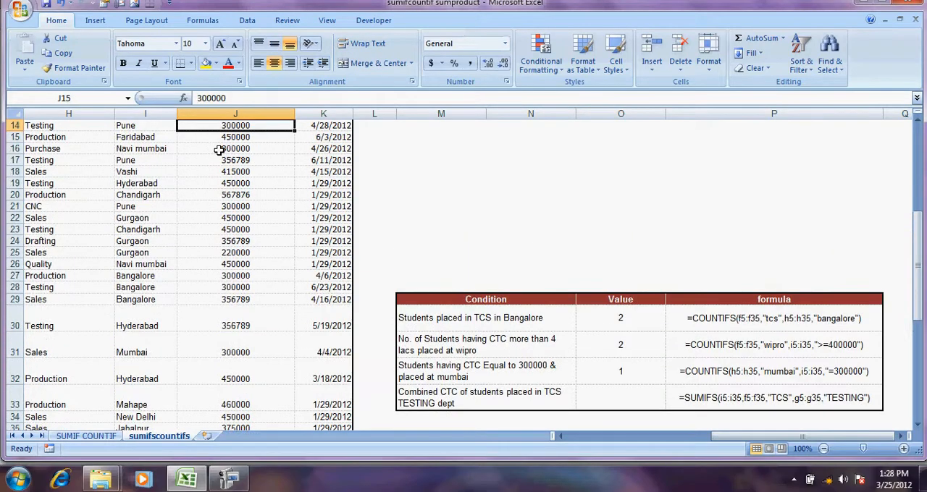
key(Up)
key(Up)
key(Up)
key(Up)
key(Up)
key(Up)
key(Up)
key(Up)
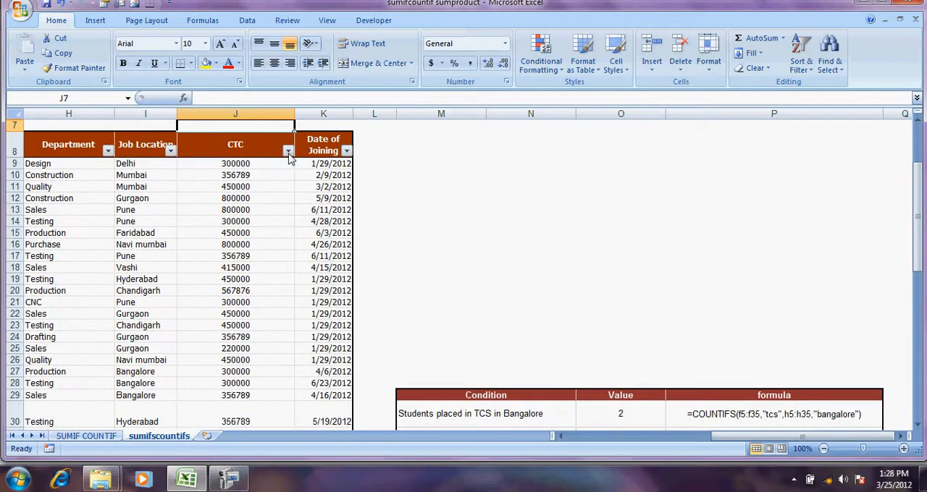
click(170, 151)
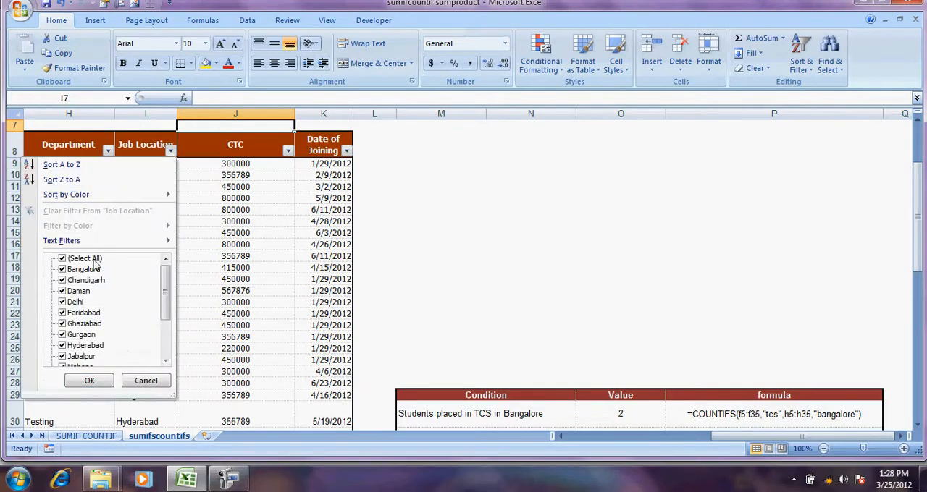
click(63, 259)
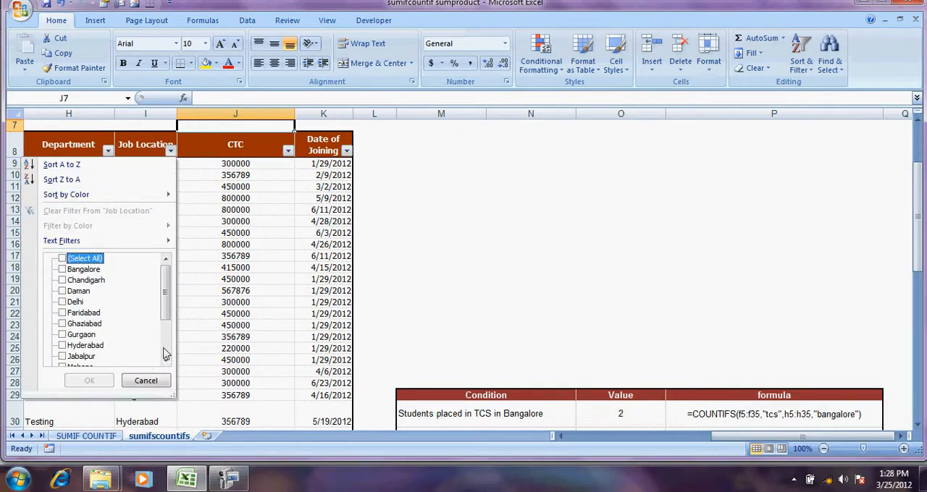
scroll(163, 354, down, 2)
click(63, 314)
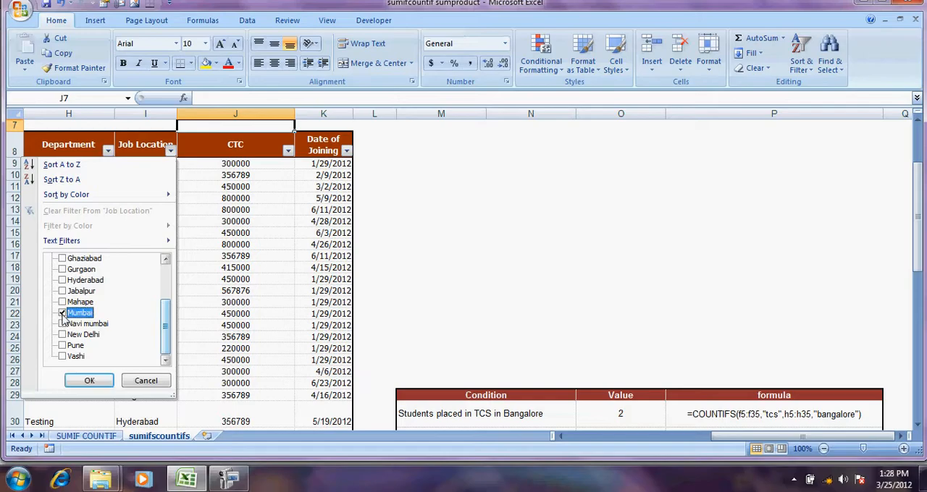
click(89, 381)
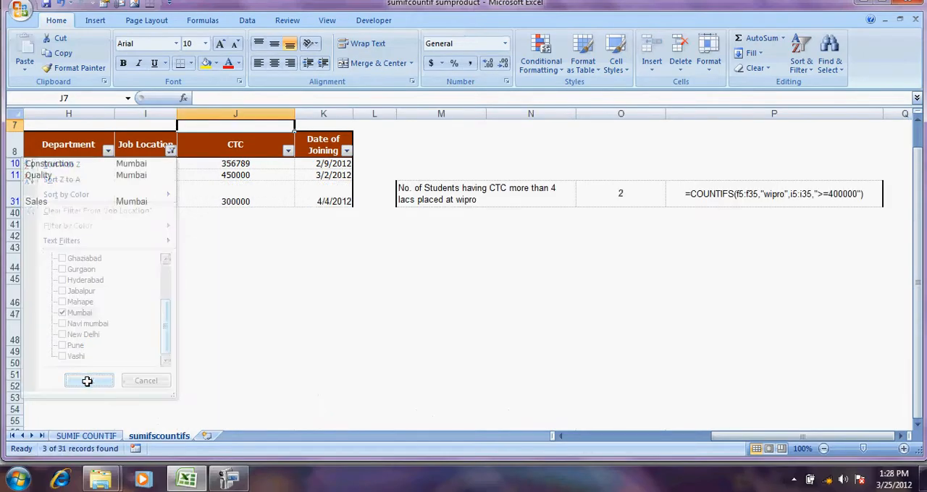
Check the filtered Mumbai row with CTC 300000 and clear the Job Location filter
click(240, 196)
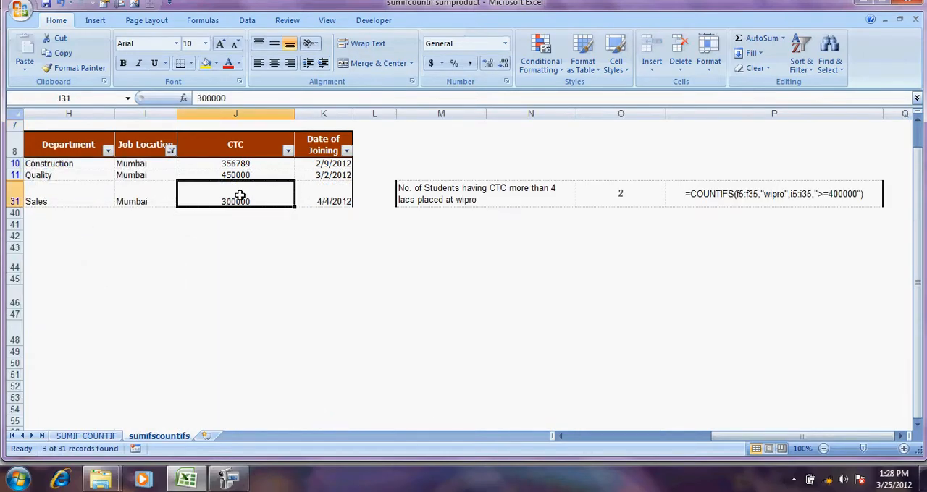
click(152, 189)
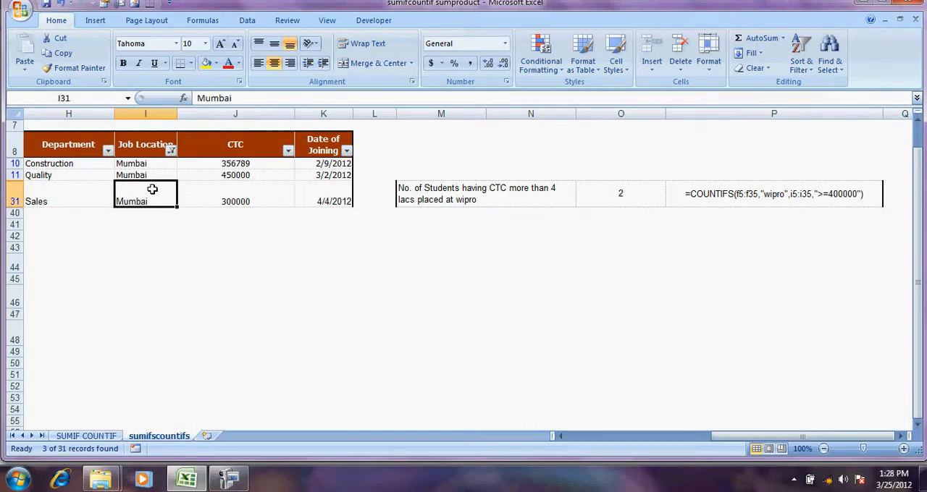
click(234, 197)
click(170, 149)
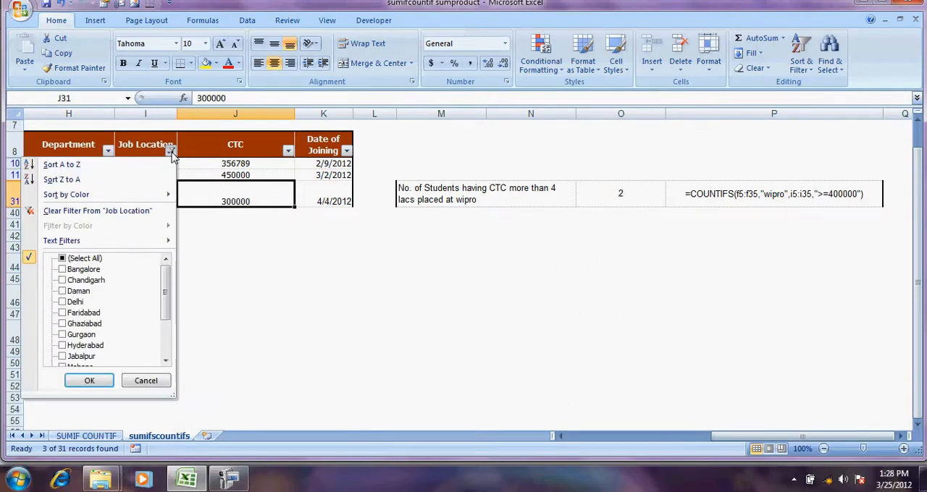
click(121, 211)
click(472, 326)
key(Down)
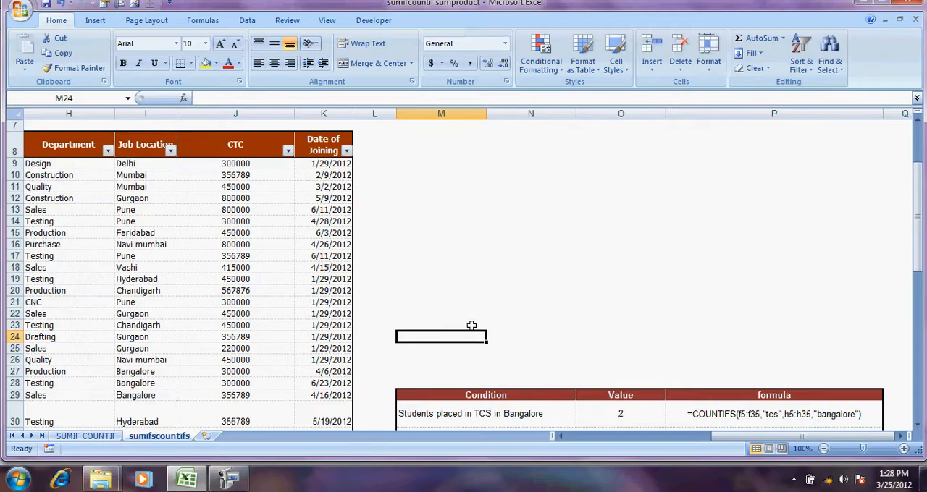
Start a SUMIFS formula in O33 for the combined CTC of students placed in the TCS Testing department
key(Down)
key(Down)
key(Down)
key(Down)
key(Down)
key(Down)
key(Down)
key(Down)
key(Down)
key(Down)
key(Down)
key(Down)
key(Down)
key(Down)
key(Down)
key(Down)
key(Down)
key(Down)
key(Up)
key(Up)
key(Up)
key(Up)
key(Up)
key(Up)
key(Up)
key(Up)
key(Up)
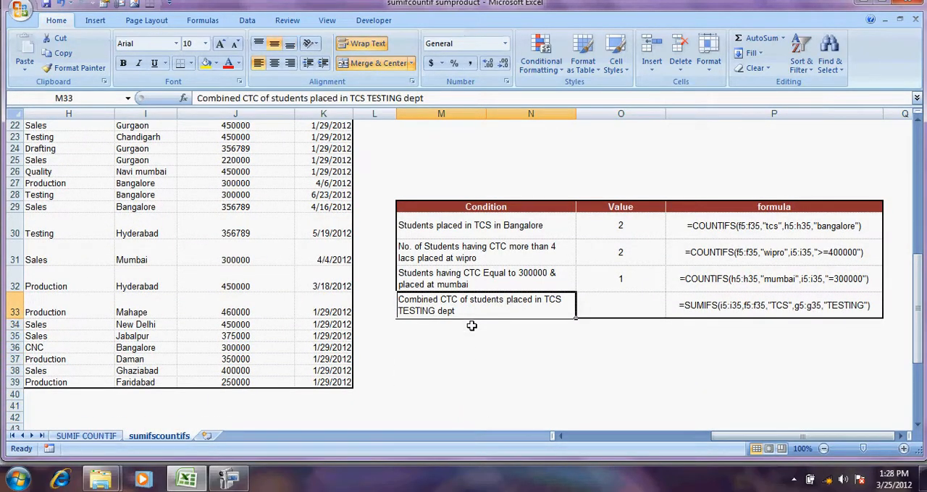
key(Right)
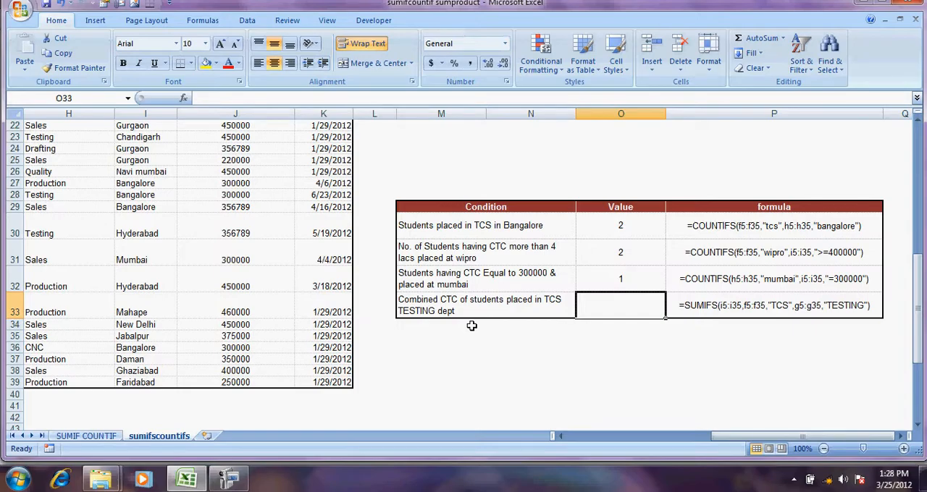
text(=SUMIFS)
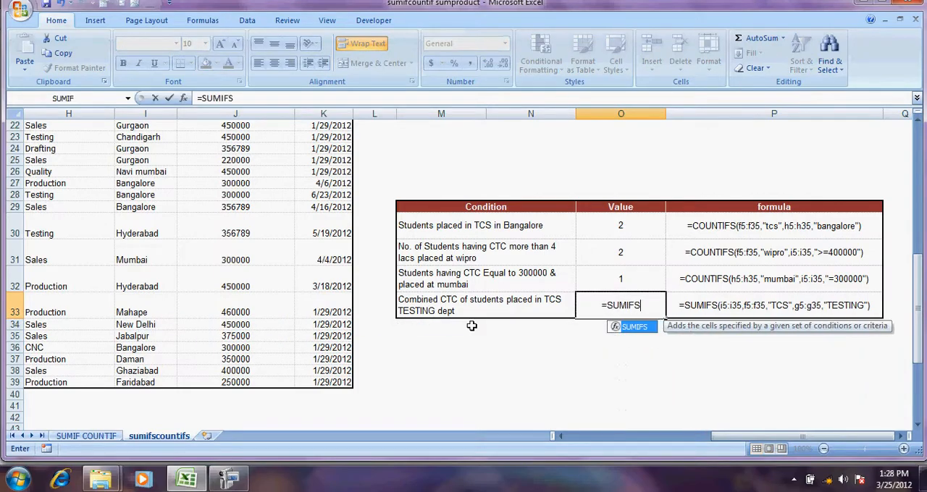
text(()
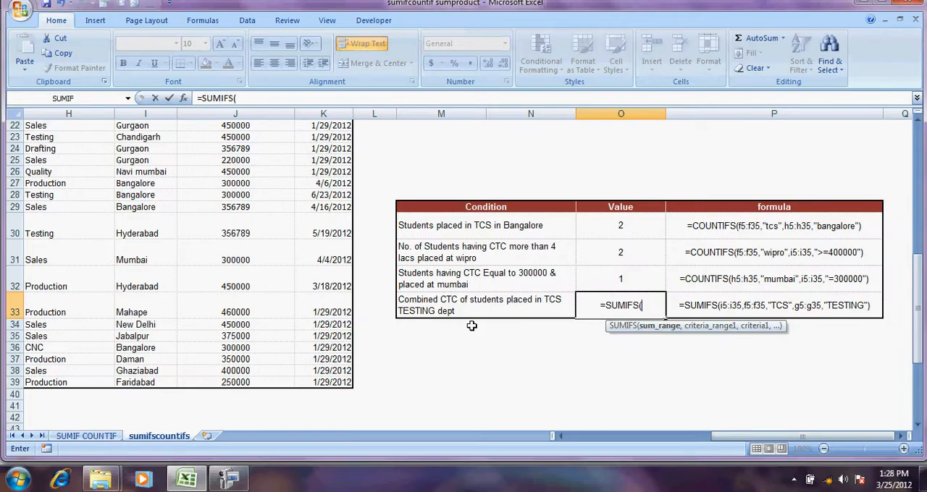
Set the CTC column entries J9:J39 as the sum range of the O33 formula
key(Left)
key(Left)
key(Left)
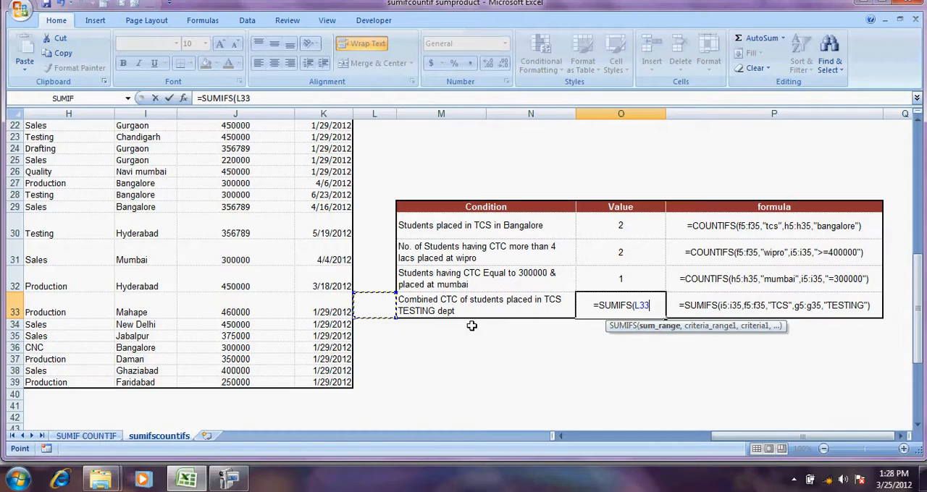
key(Left)
key(Left)
key(Down)
key(Down)
key(Down)
key(Down)
key(Down)
key(Down)
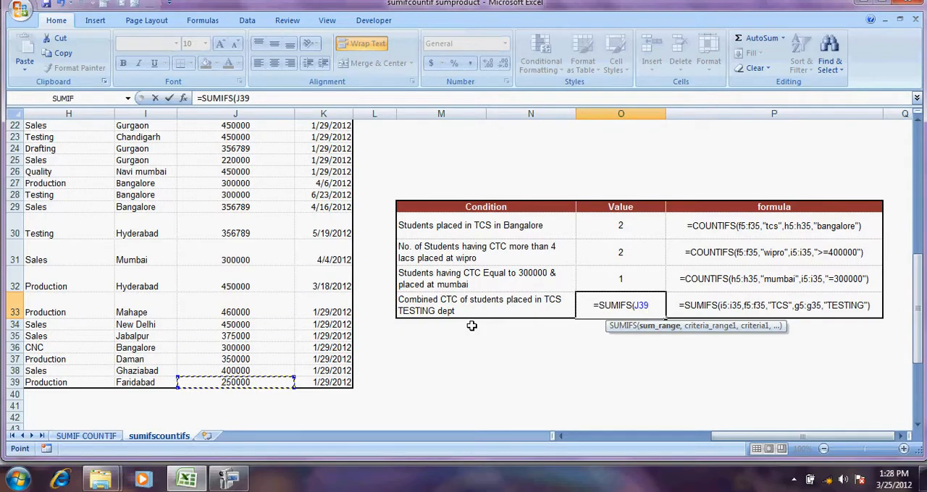
key(ctrl+shift+Up)
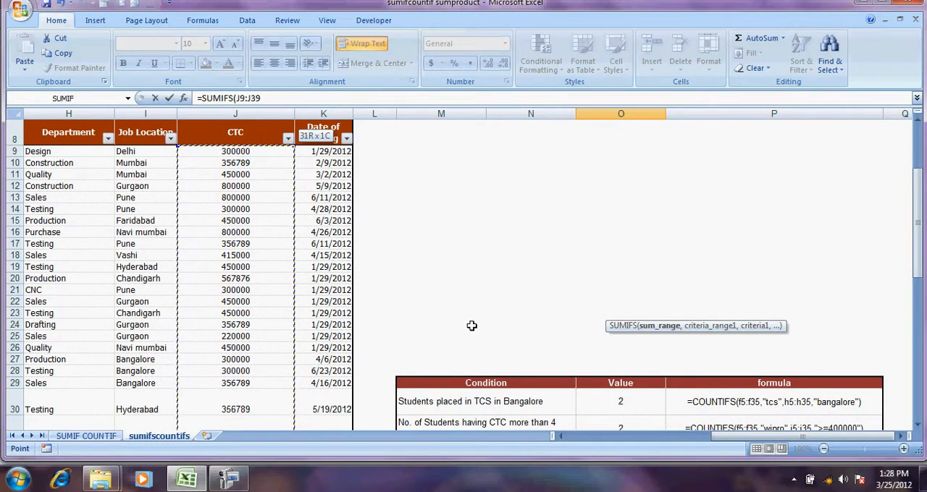
text(,)
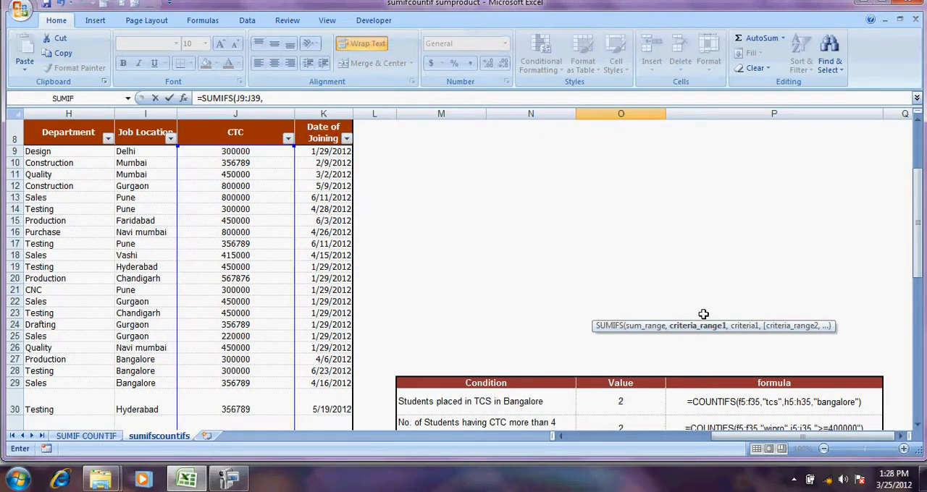
Add the Company entries G9:G39 as the first criteria range, with "TCS" as its criterion
drag(917, 207, 914, 263)
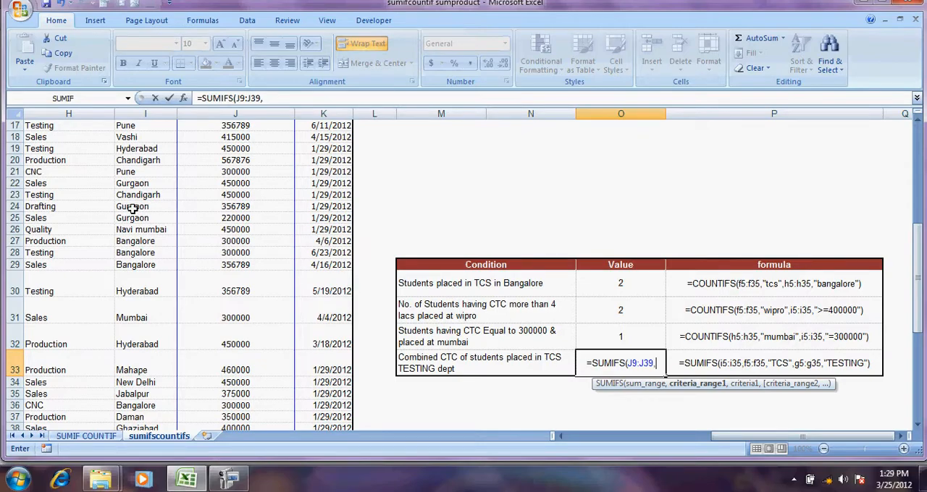
click(57, 197)
key(Left)
key(Up)
key(Up)
key(Up)
key(Up)
key(Up)
key(Up)
key(Up)
key(Up)
key(Up)
key(Up)
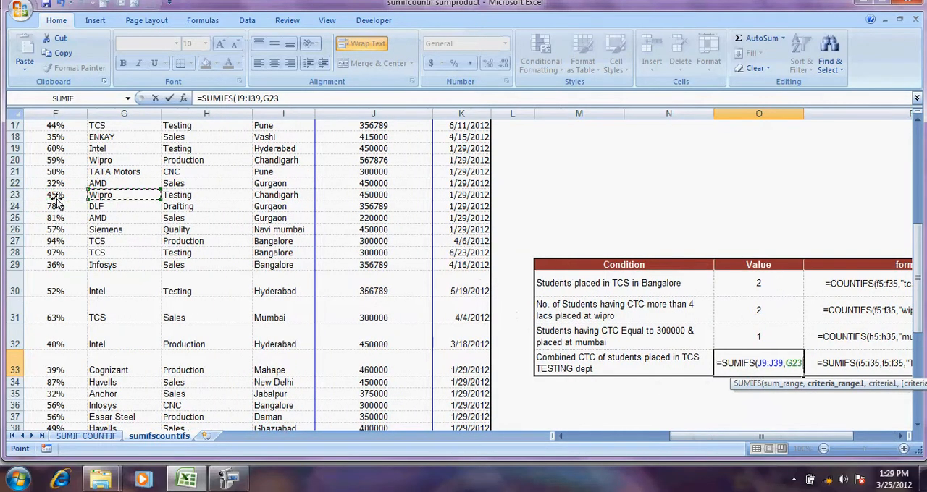
key(Up)
key(Up)
key(Up)
key(Up)
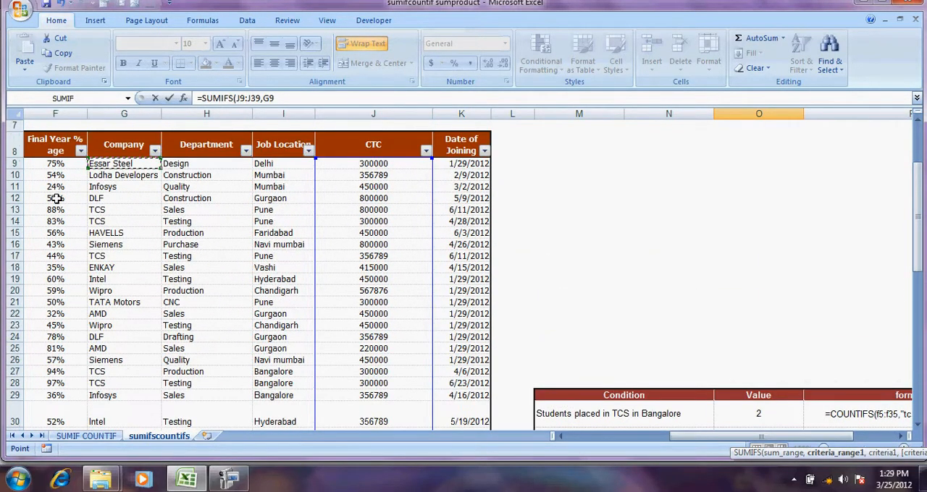
key(ctrl+shift+Down)
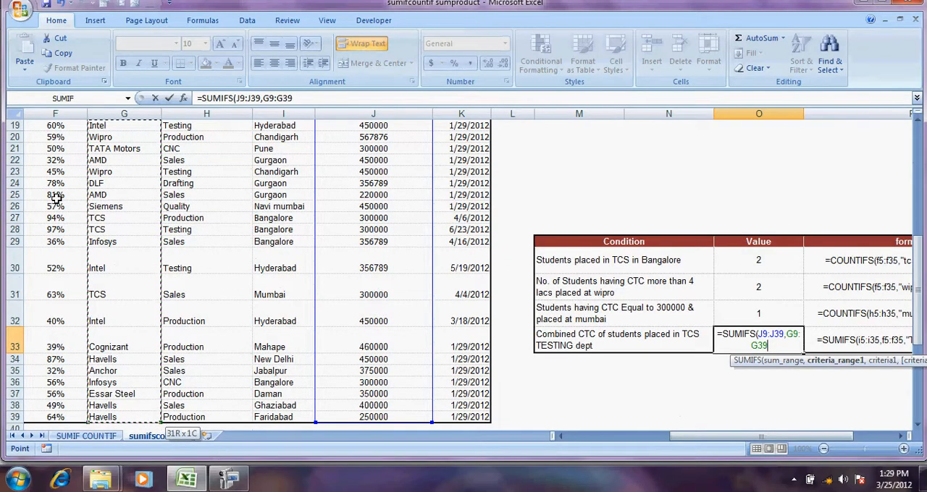
text(,"TCS",)
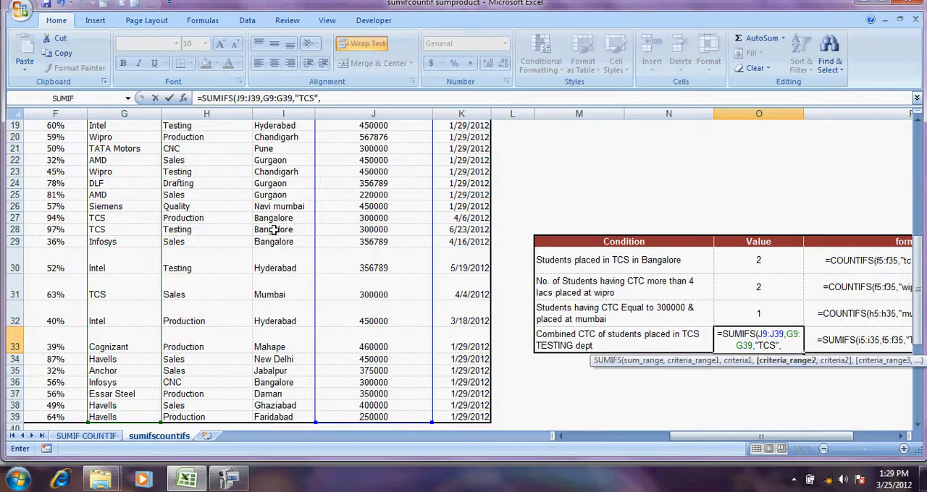
Add the Department entries H9:H39 with the criterion "TESTING" and complete the SUMIFS formula in O33
click(213, 158)
key(Up)
key(Up)
key(Up)
key(Up)
key(Up)
key(Up)
key(Up)
key(Up)
key(Up)
key(Up)
key(Up)
key(Up)
key(Up)
key(Up)
key(Up)
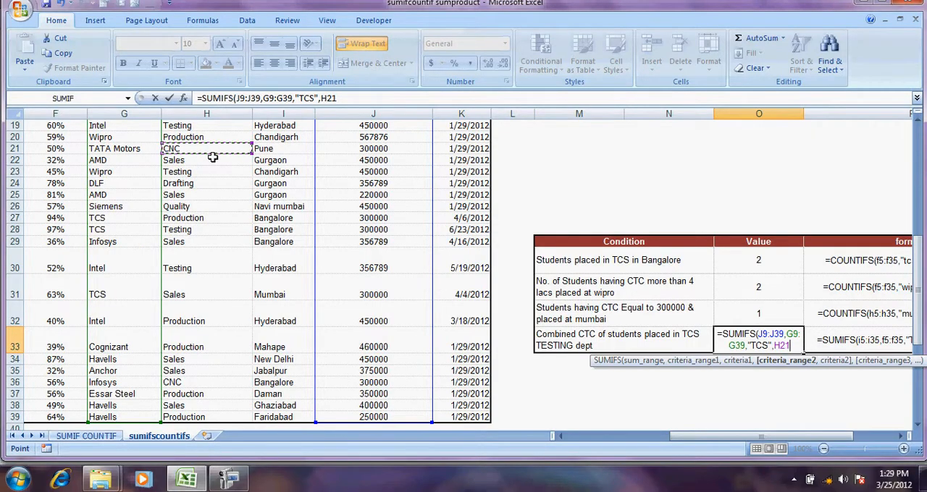
key(Down)
key(Down)
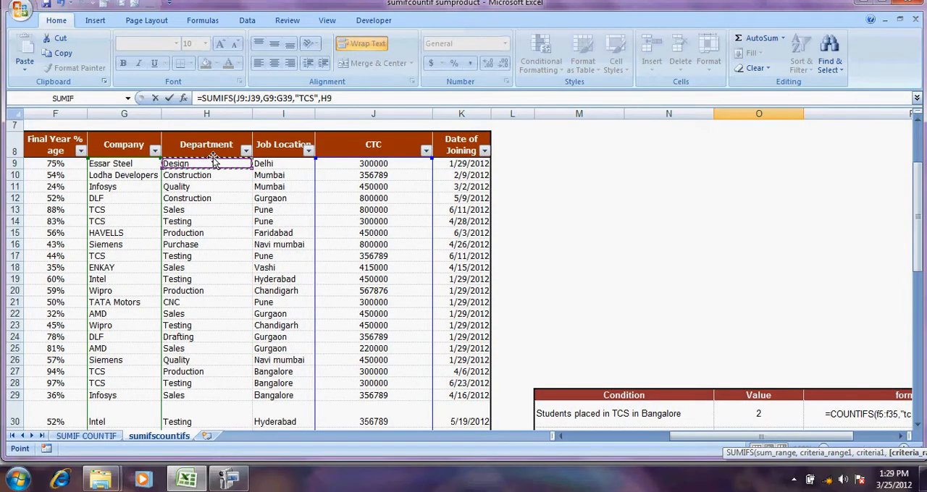
key(ctrl+shift+Down)
text(,")
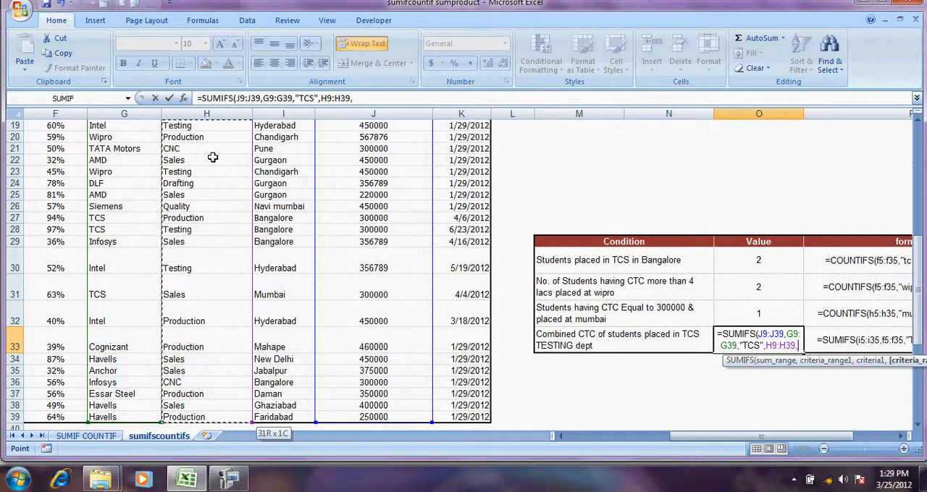
text(TES)
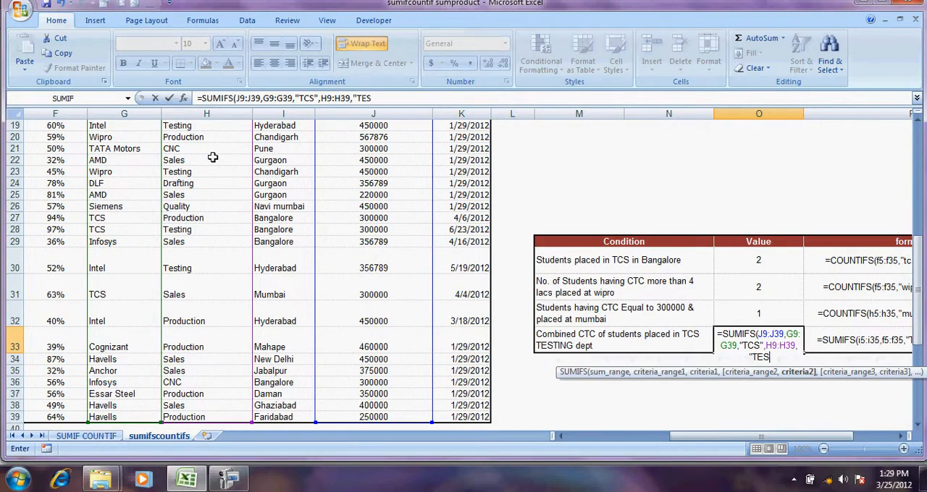
text(TING"))
key(ctrl+Return)
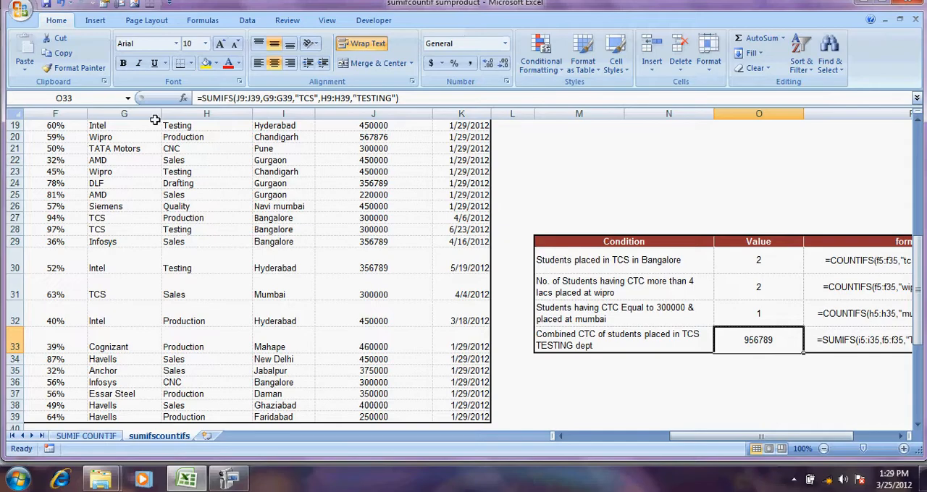
Filter the Department column to show only Testing entries, to verify the sum in O33
click(231, 144)
click(232, 142)
key(Up)
key(Up)
key(Up)
key(Up)
key(Up)
key(Up)
key(Up)
key(Up)
key(Up)
key(Up)
key(Up)
key(Up)
key(Up)
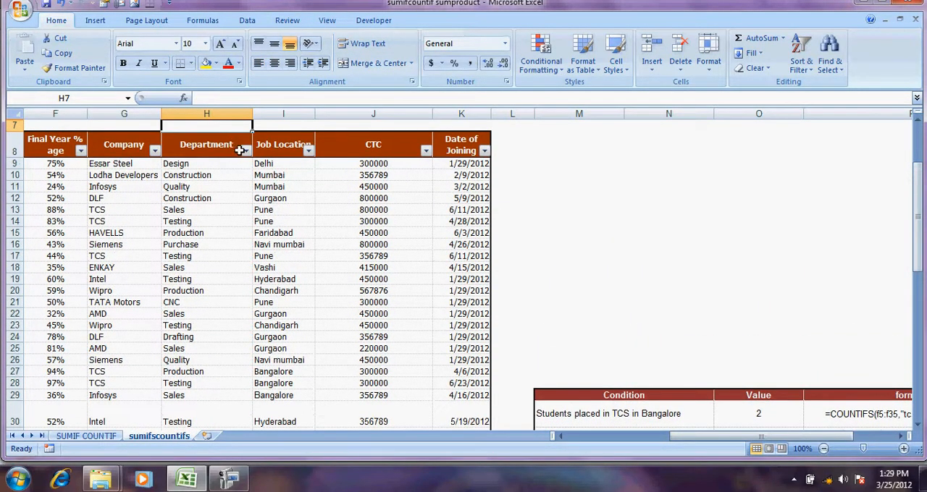
click(246, 150)
mouse_move(163, 242)
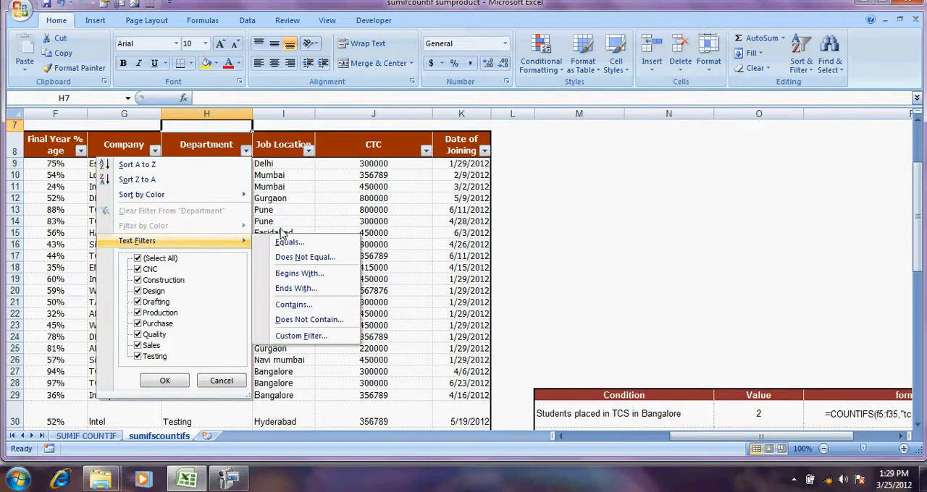
click(151, 258)
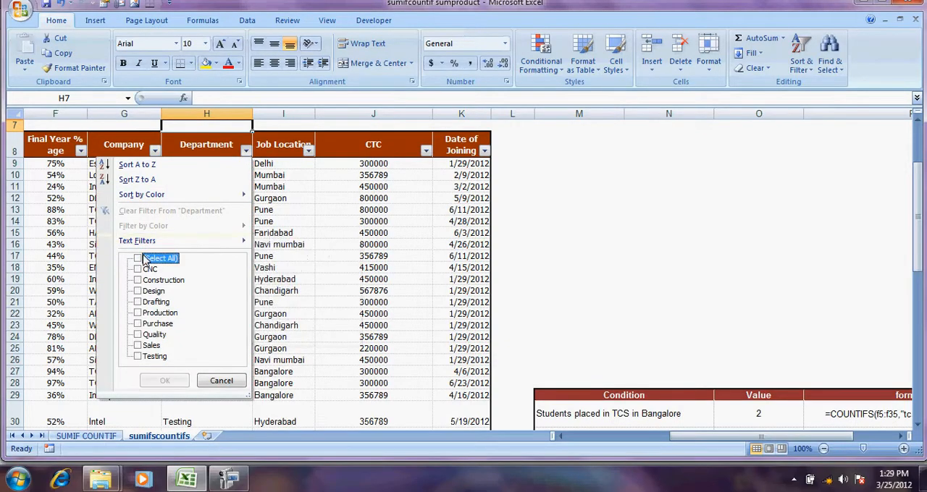
click(163, 358)
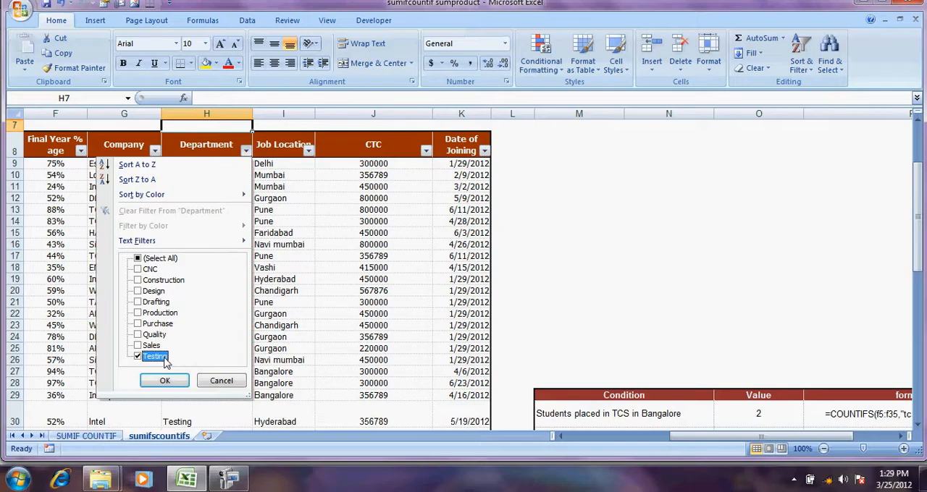
click(166, 382)
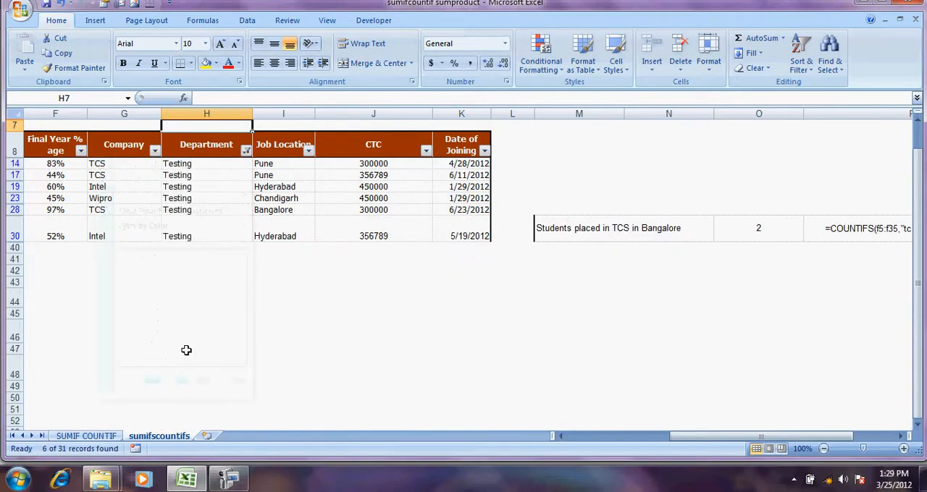
Filter the Company column to TCS as well and select the visible CTC values to check their sum
click(154, 151)
click(46, 259)
click(46, 281)
click(76, 380)
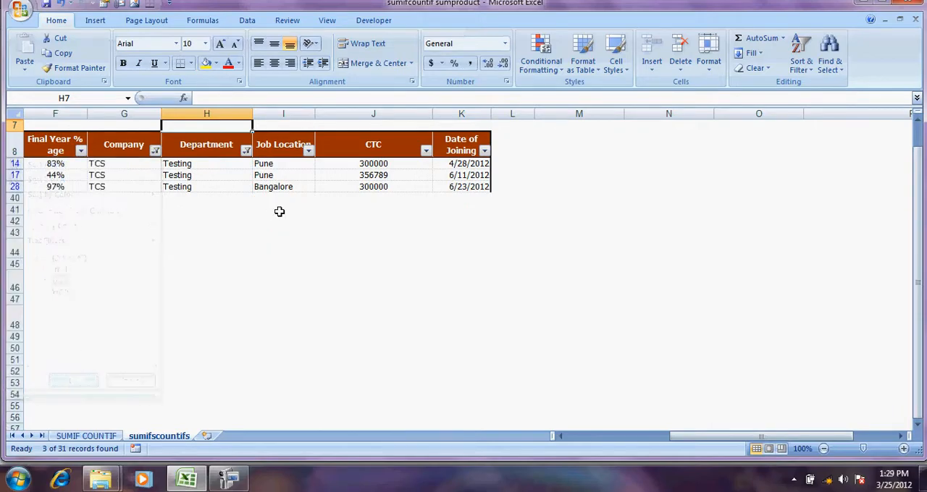
click(372, 166)
drag(372, 173, 372, 187)
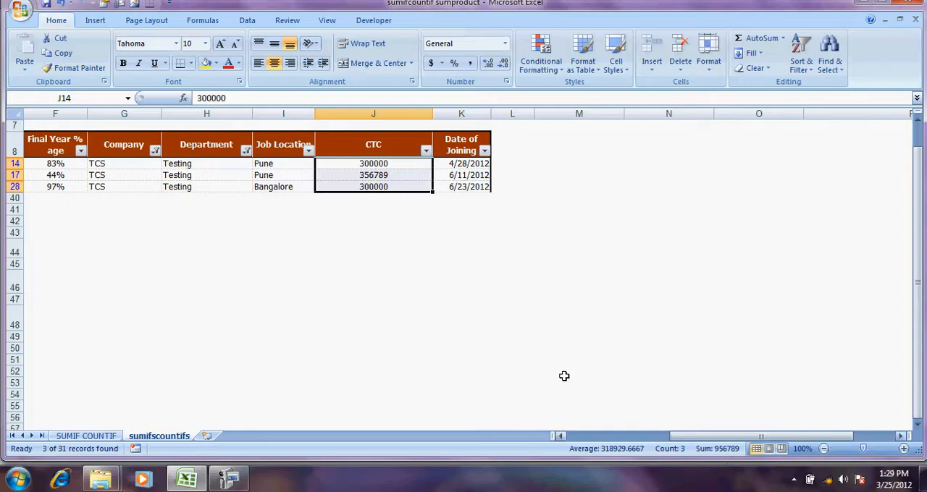
Clear the filters from the Department and Company columns
click(247, 152)
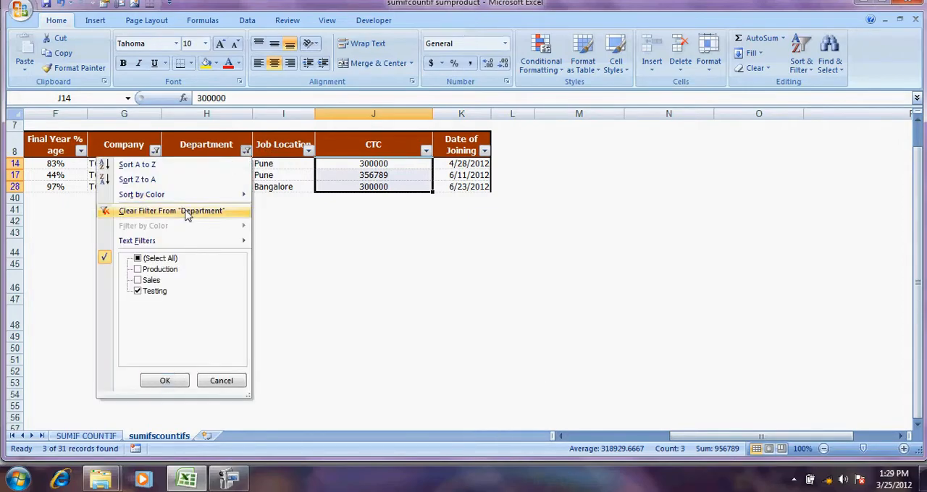
click(186, 208)
click(155, 151)
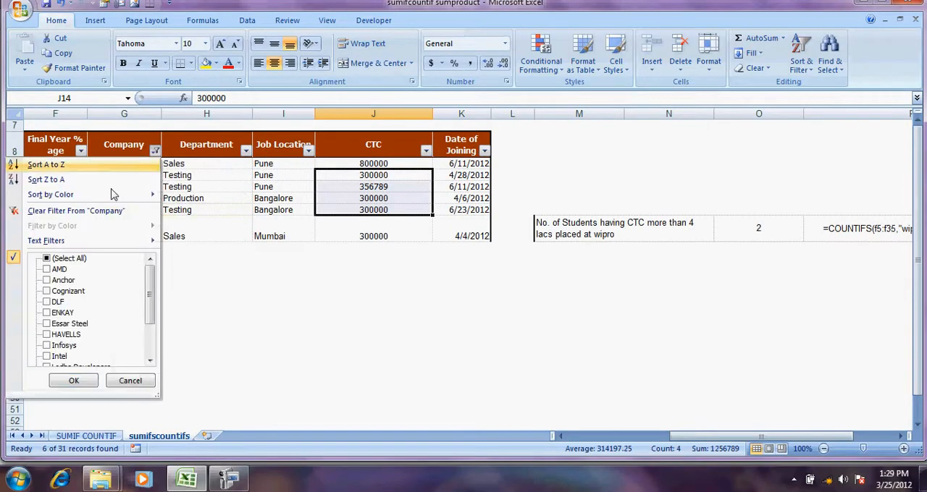
click(73, 209)
click(382, 234)
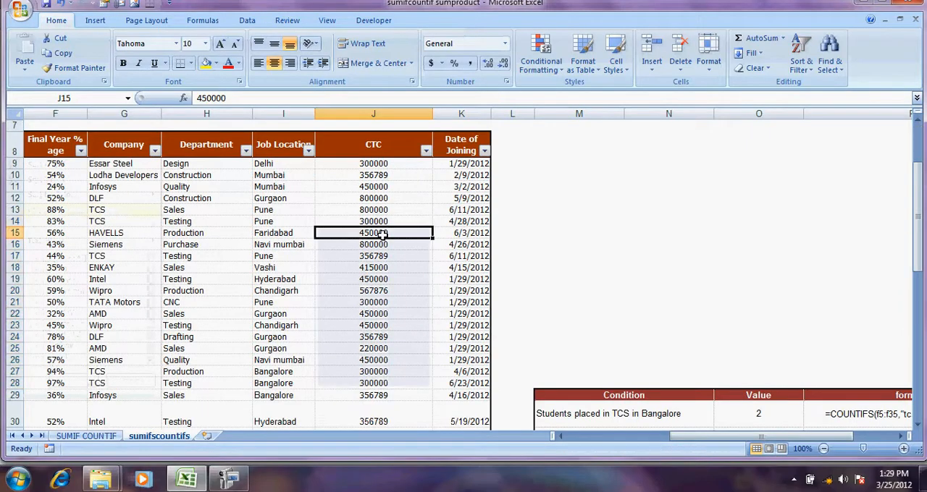
click(450, 269)
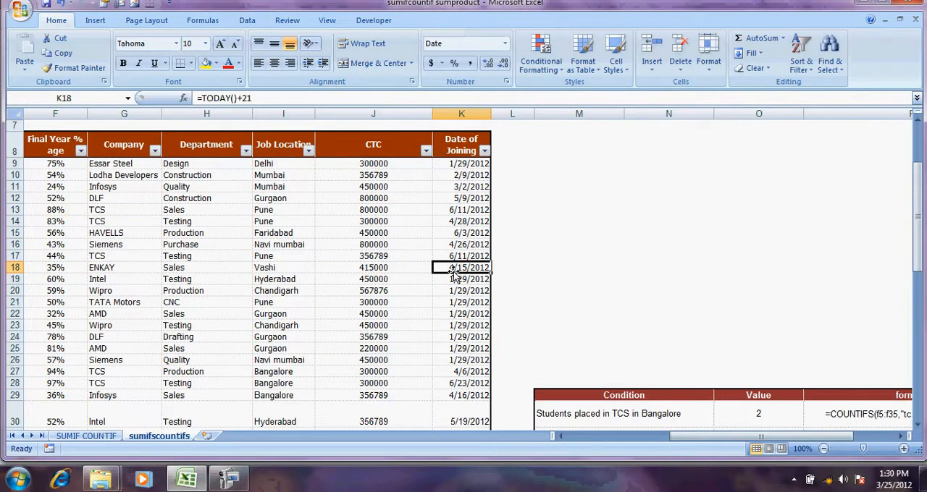
key(Down)
key(Down)
key(Down)
key(Down)
key(Down)
key(Down)
key(Down)
key(Down)
key(Down)
key(Down)
key(Down)
key(Down)
key(Down)
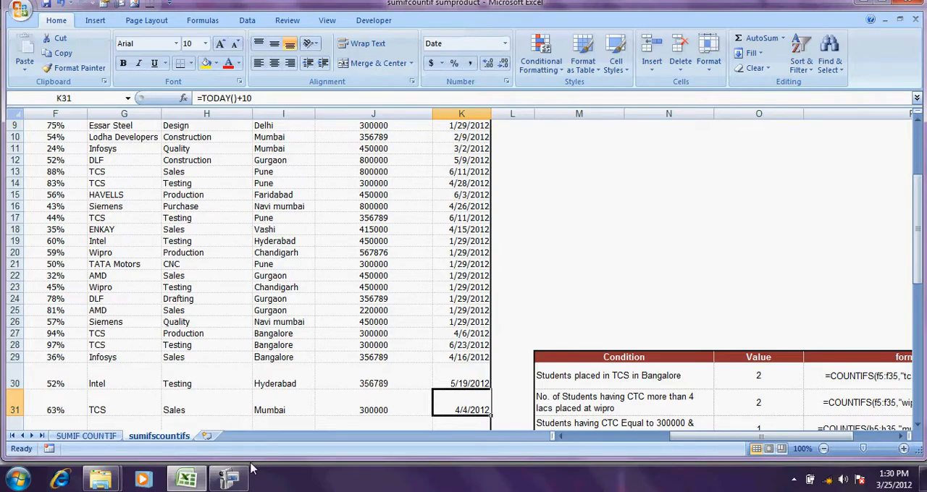
click(230, 481)
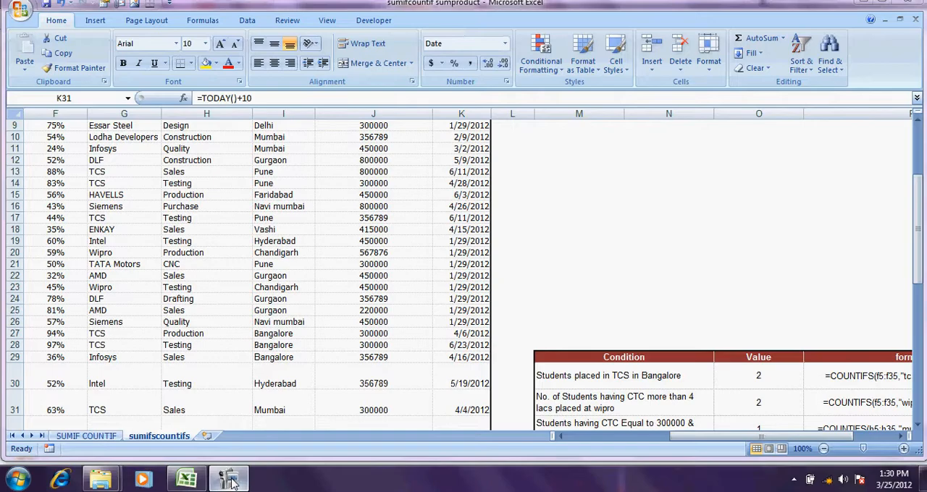
click(793, 479)
click(771, 410)
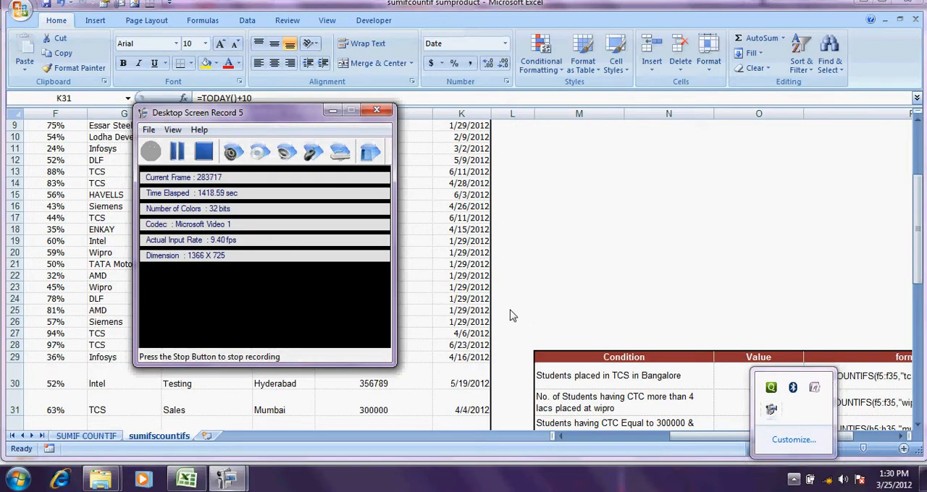